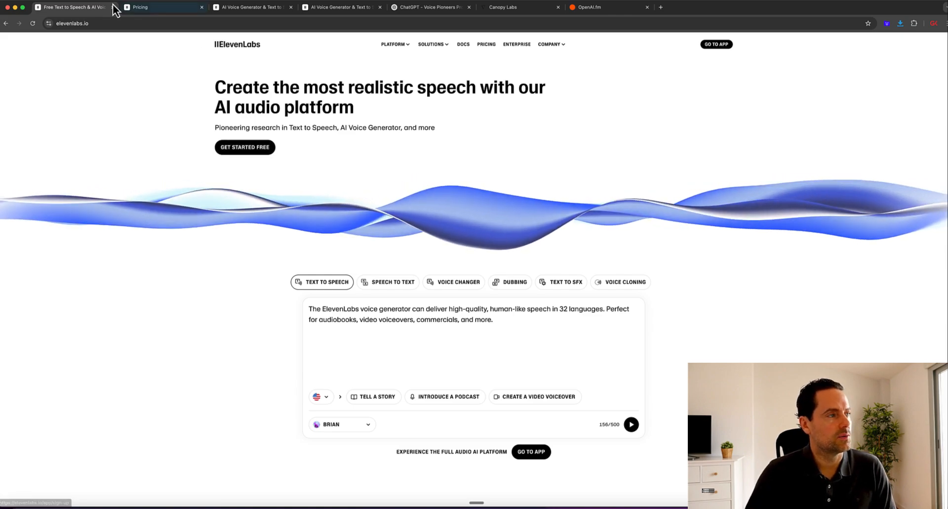
# Look over the pricing plans, and start adding a new voice with Voice Design in the Voices workspace.
pyautogui.click(142, 8)
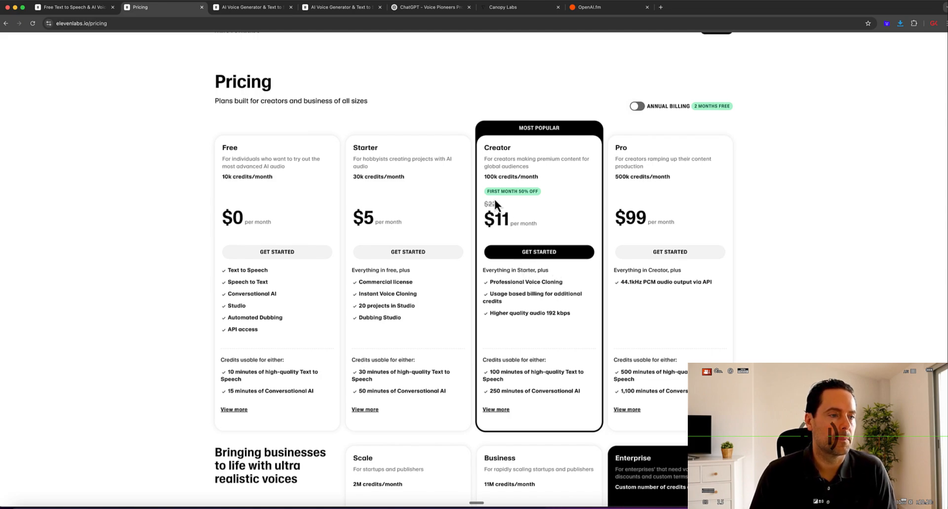
pyautogui.click(247, 8)
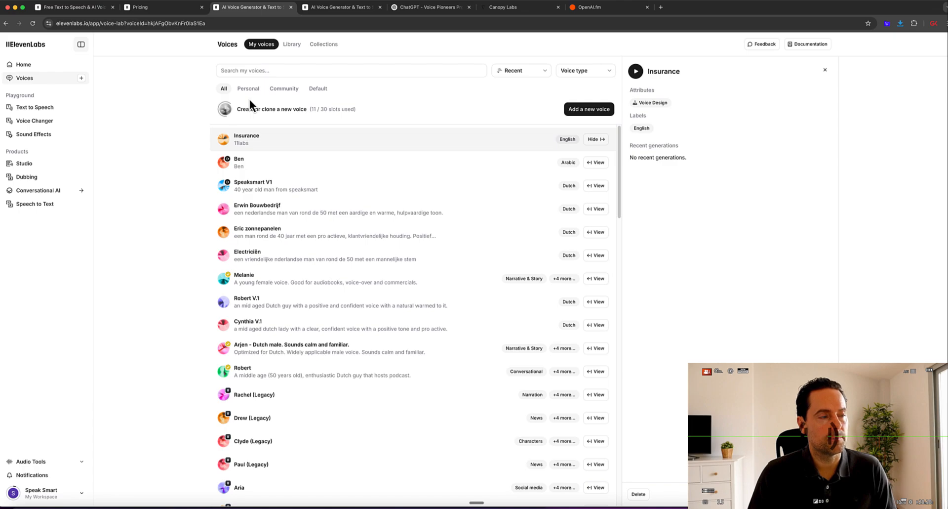
pyautogui.click(580, 111)
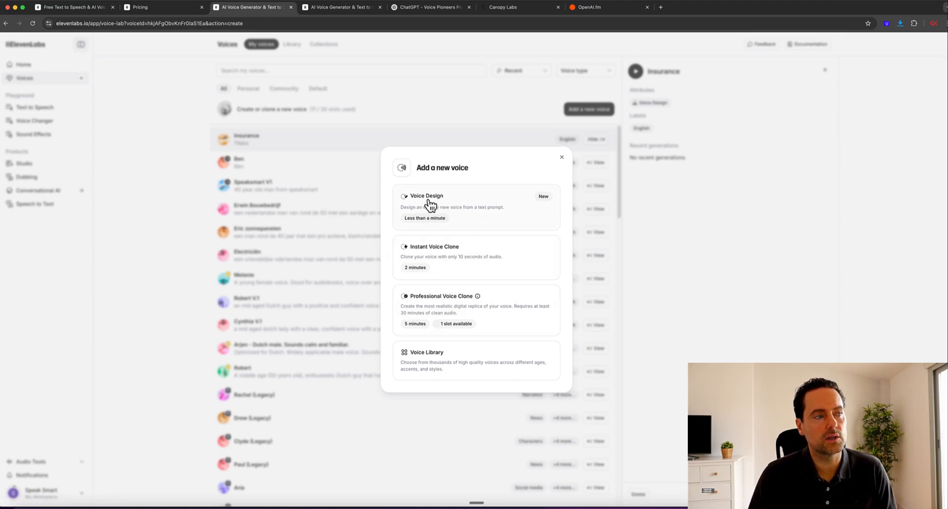
pyautogui.click(512, 213)
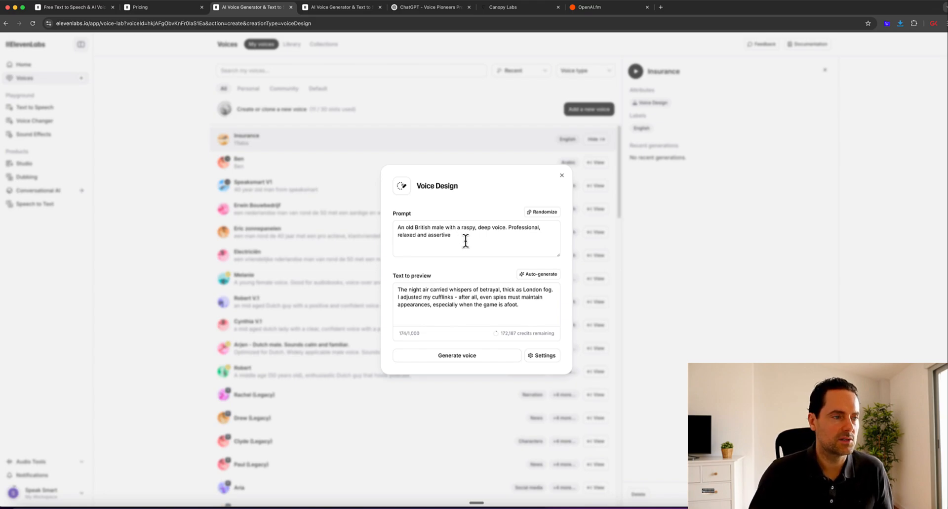
# Replace the voice prompt with "An australian man from 50 year with a positive tone" and generate the voice.
pyautogui.moveTo(465, 239); pyautogui.dragTo(379, 219)
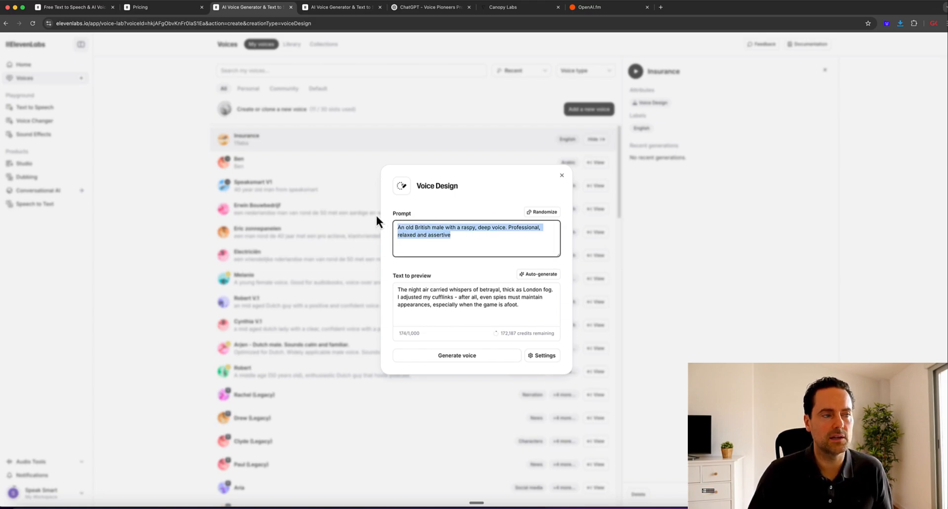
pyautogui.write('An')
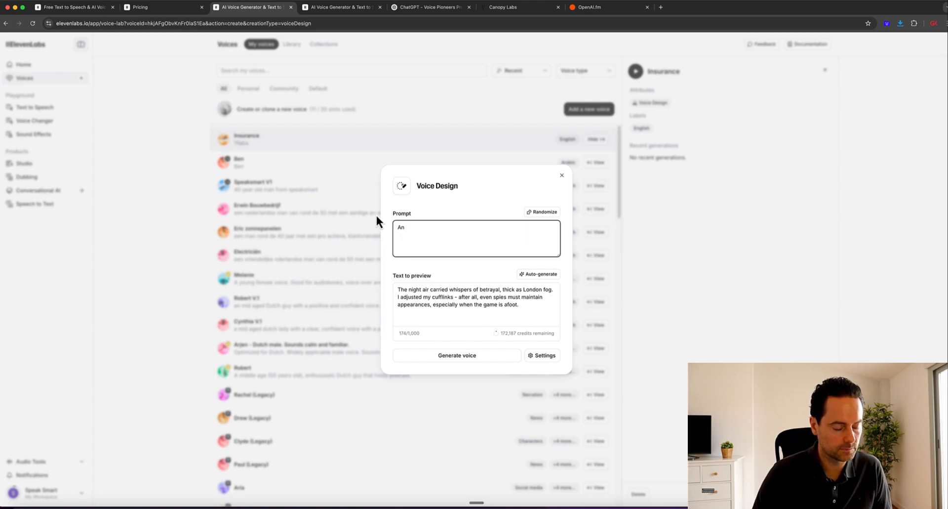
pyautogui.write(' austa')
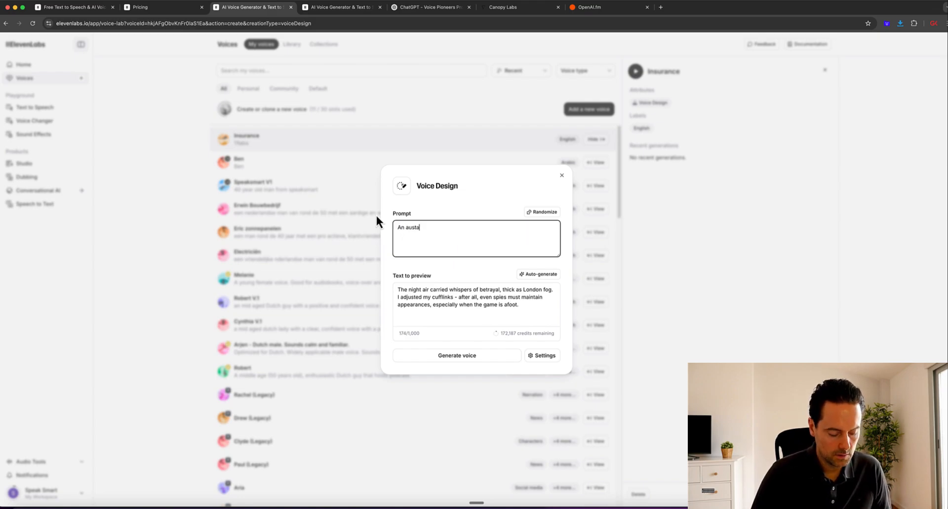
pyautogui.write('r')
pyautogui.press('BackSpace')
pyautogui.press('BackSpace')
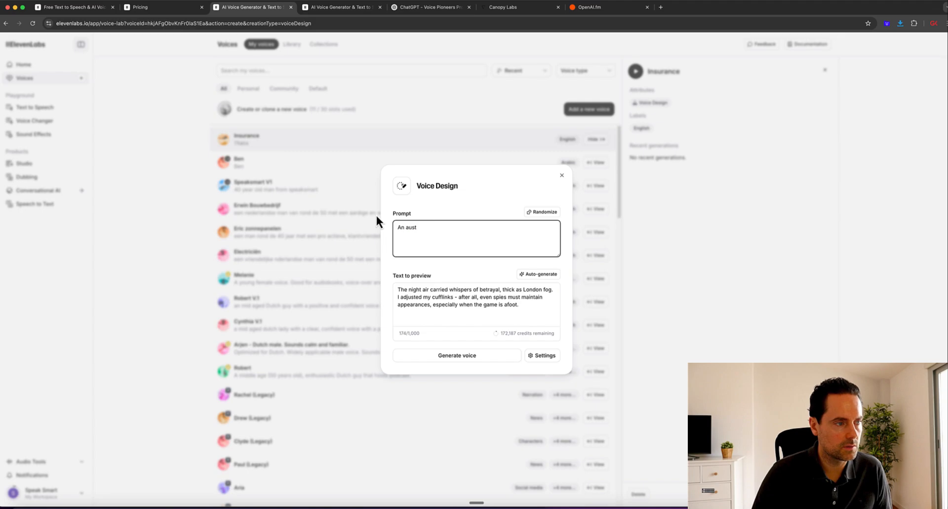
pyautogui.write('ralian ')
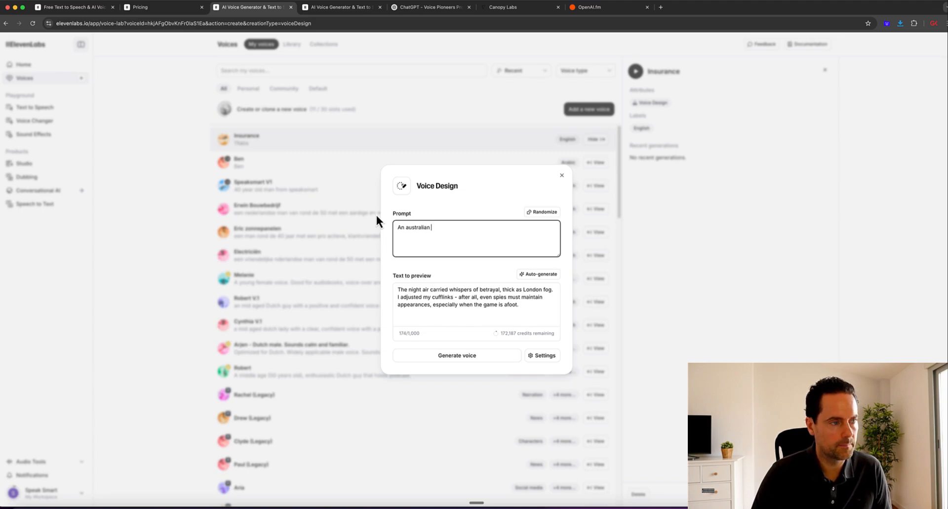
pyautogui.write('man ')
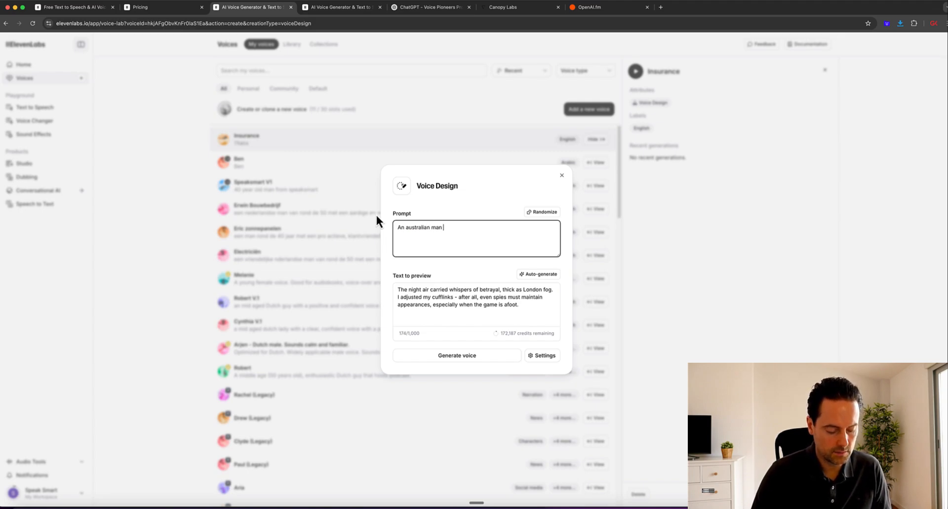
pyautogui.write('from ')
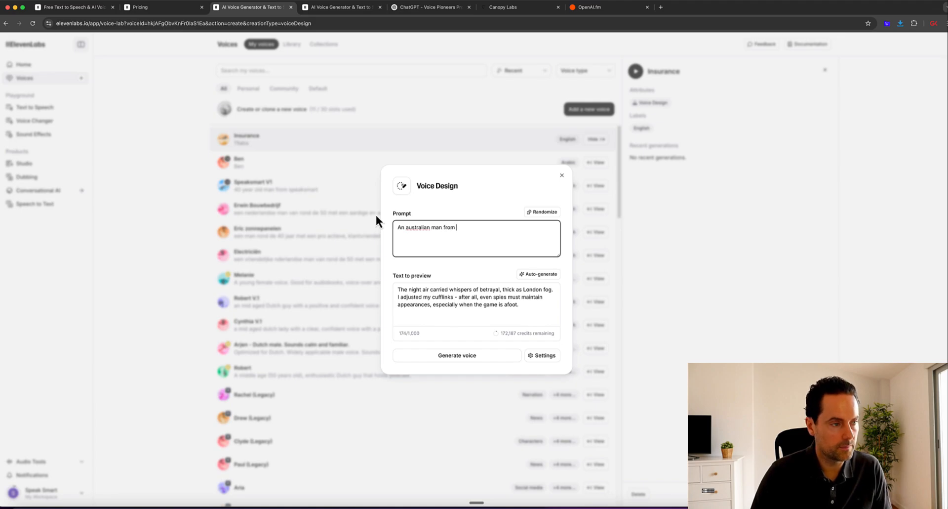
pyautogui.write('50 year')
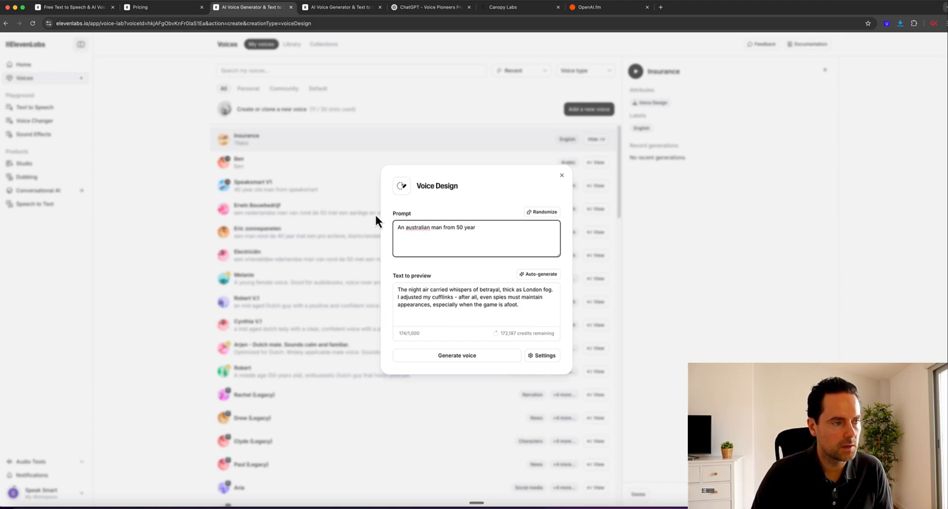
pyautogui.write('with')
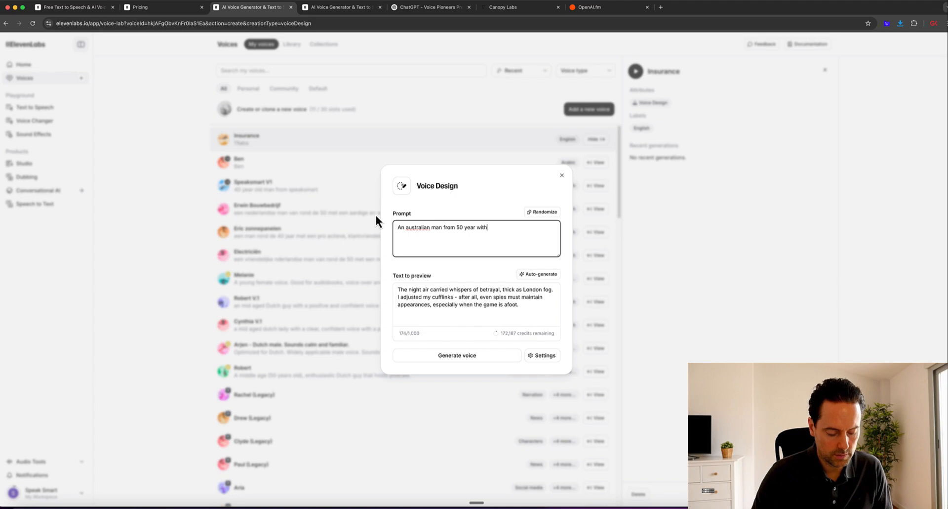
pyautogui.write(' a p')
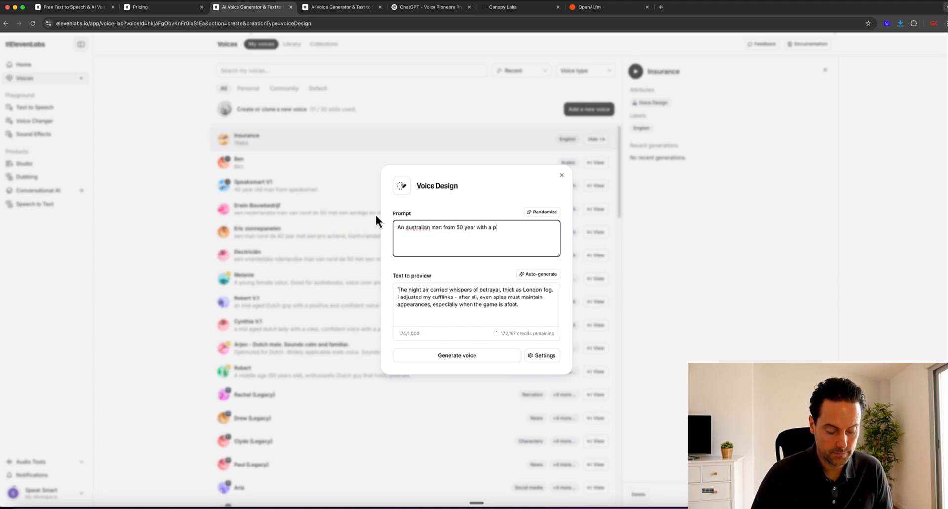
pyautogui.write('ositive tone')
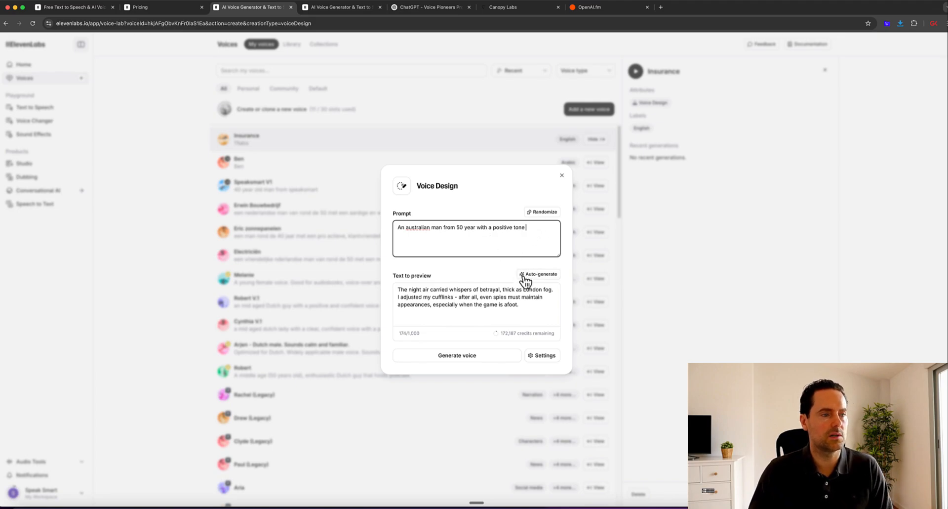
pyautogui.click(473, 356)
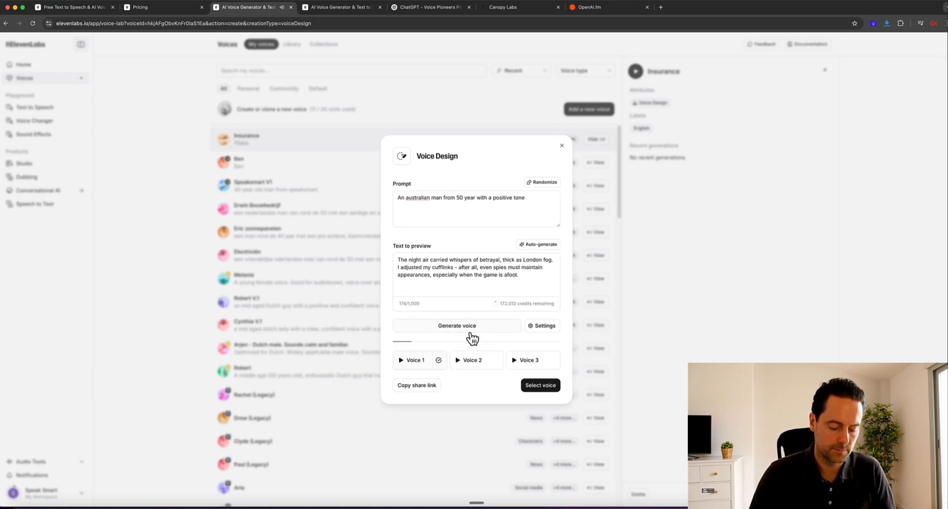
# Show the generation settings, listen to the generated voice previews at a higher volume, and select Voice 1.
pyautogui.press('XF86AudioRaiseVolume')
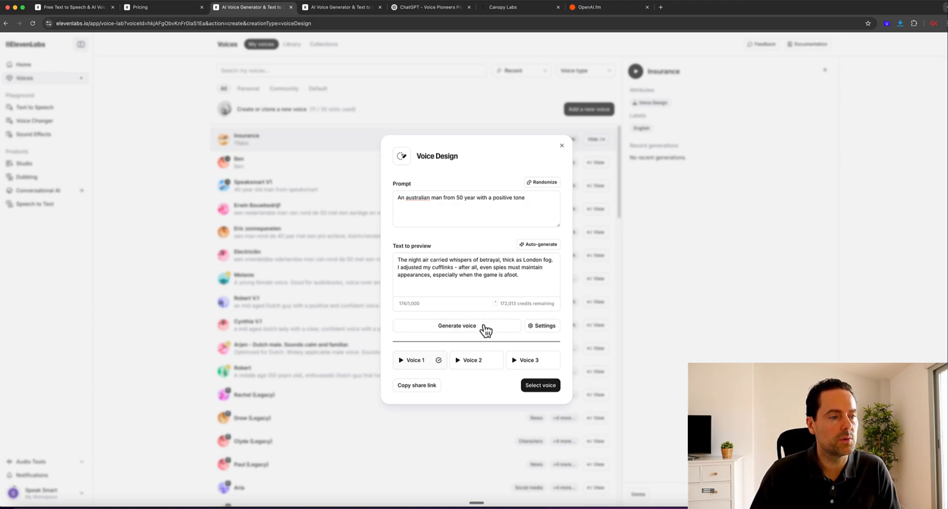
pyautogui.click(532, 326)
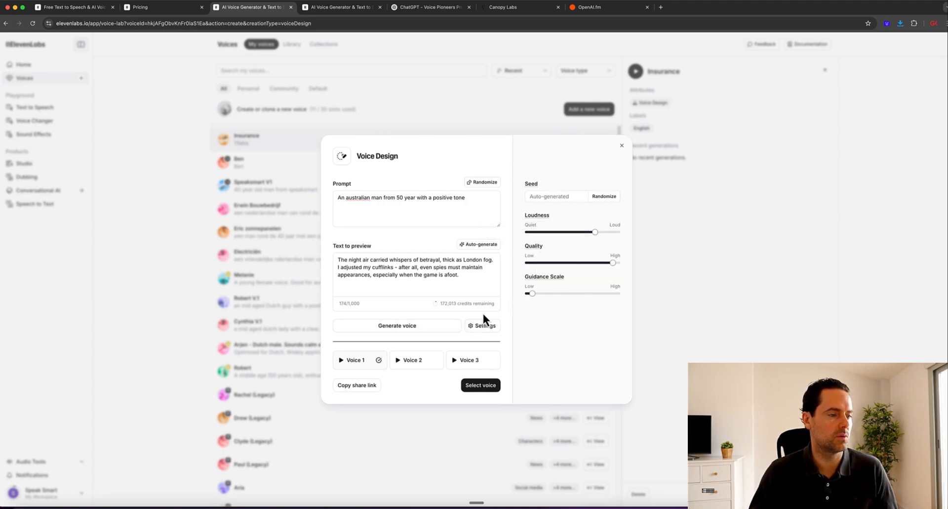
pyautogui.click(403, 365)
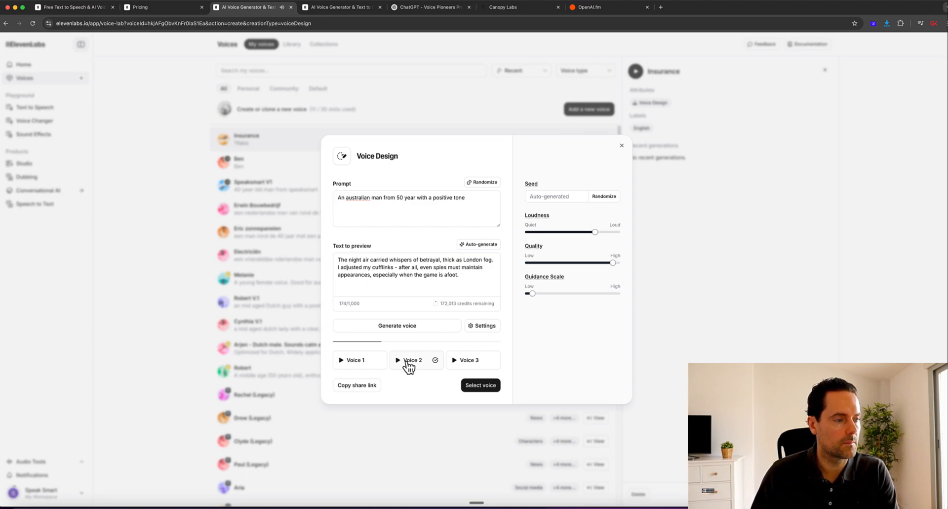
pyautogui.press('XF86AudioRaiseVolume')
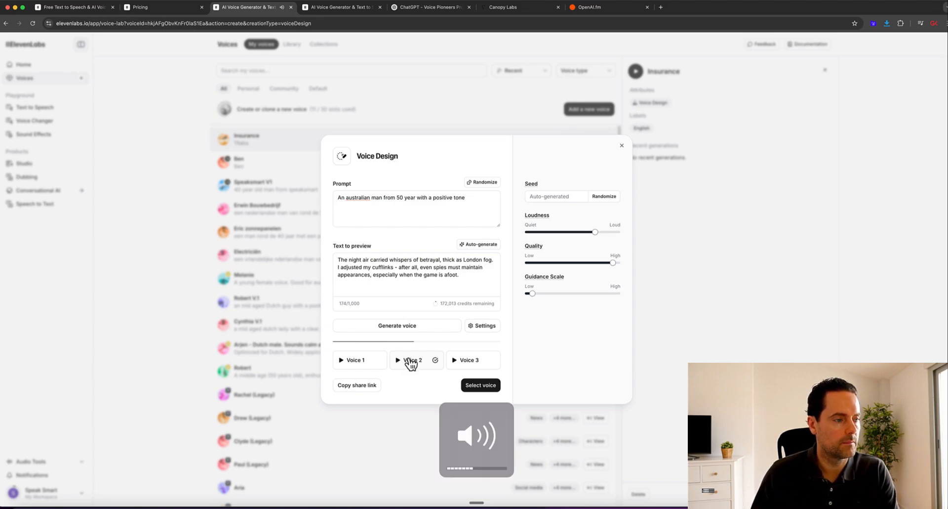
pyautogui.click(465, 362)
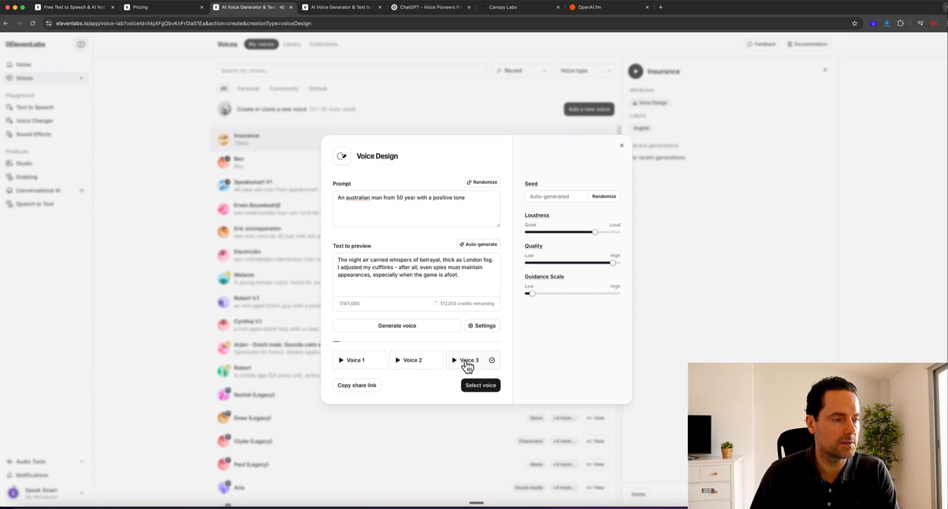
pyautogui.press('XF86AudioRaiseVolume')
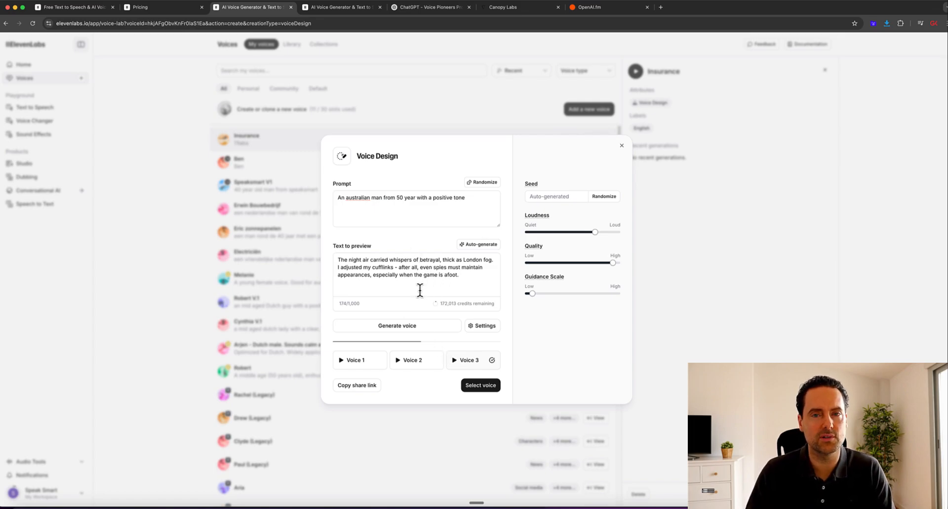
pyautogui.click(357, 363)
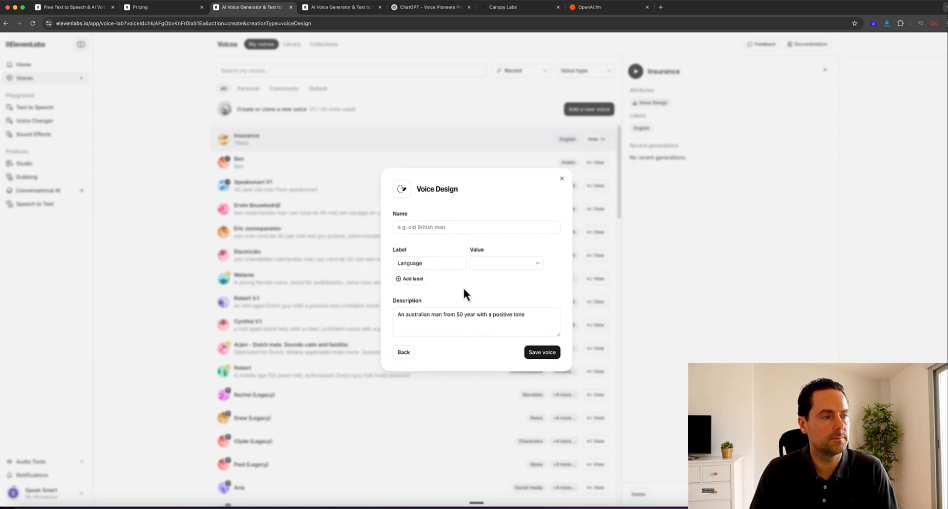
# Name the voice "Brady AUS", set its language label to English, and save it.
pyautogui.click(439, 228)
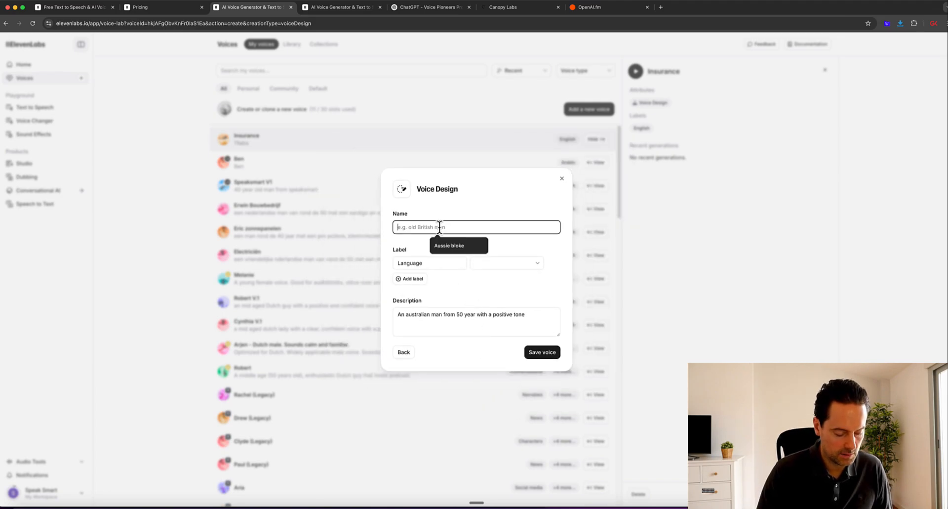
pyautogui.write('Brady')
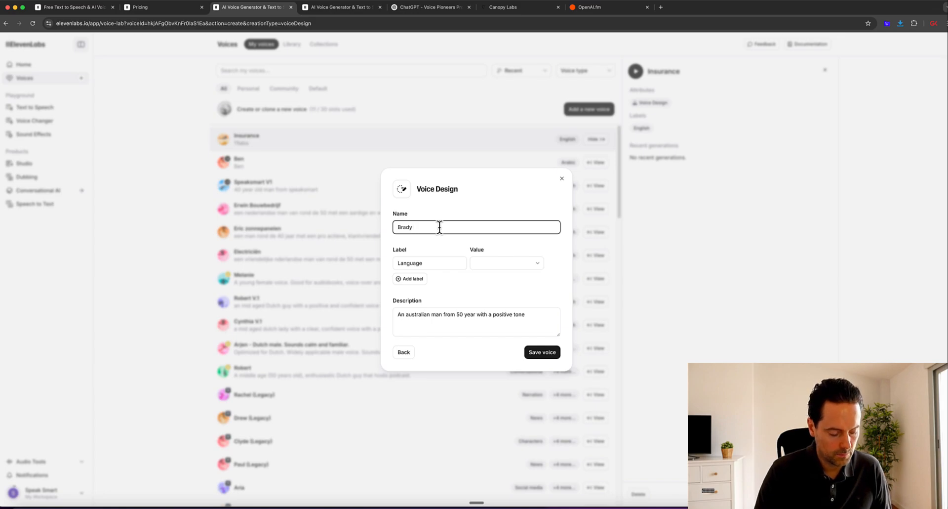
pyautogui.write(' AUS')
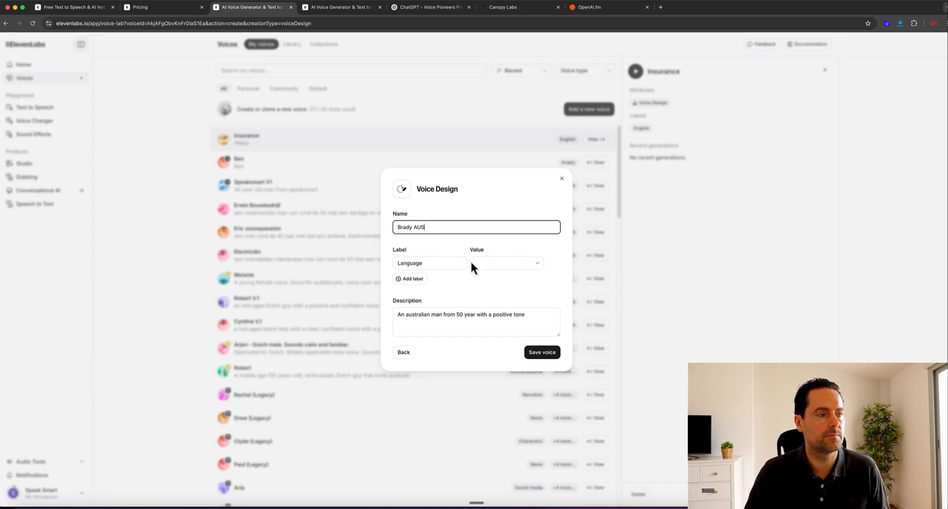
pyautogui.click(494, 262)
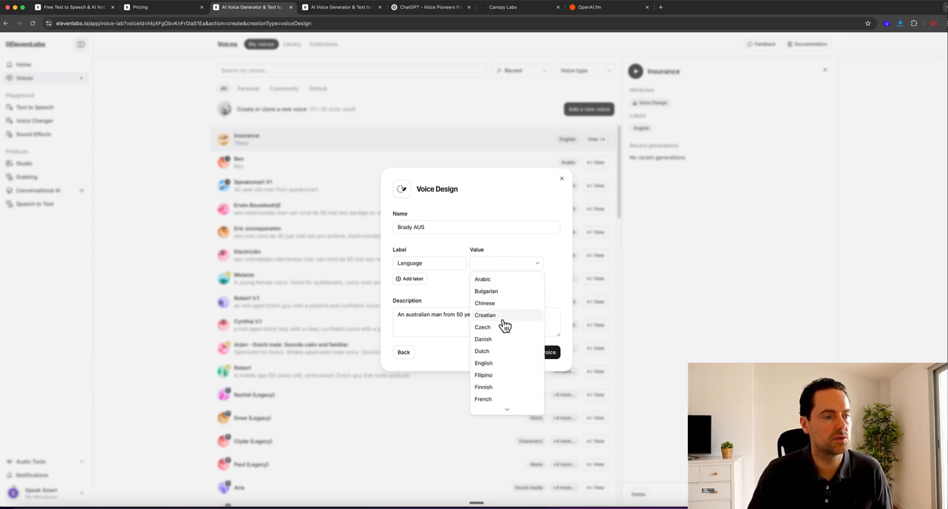
pyautogui.click(504, 363)
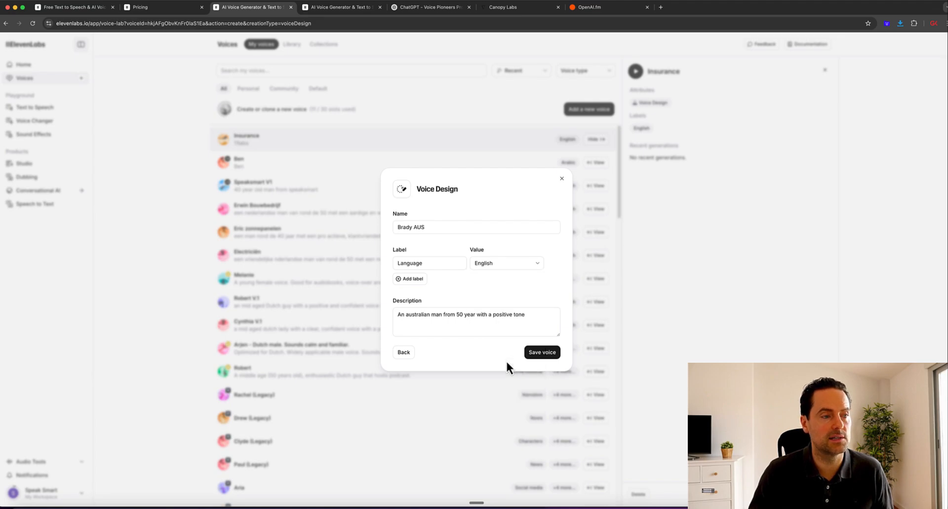
pyautogui.click(498, 292)
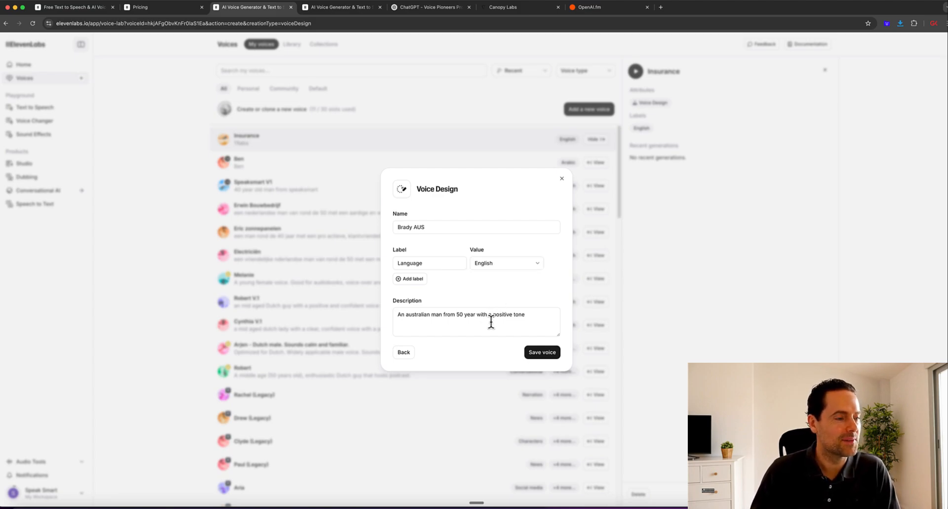
pyautogui.click(549, 356)
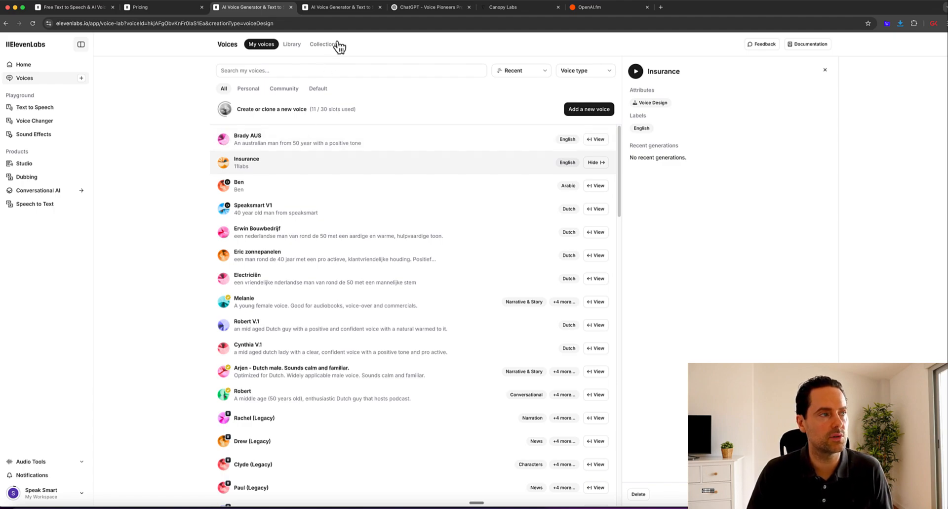
# Create a conversational AI agent named "Brady Insurance" from the blank template.
pyautogui.click(328, 9)
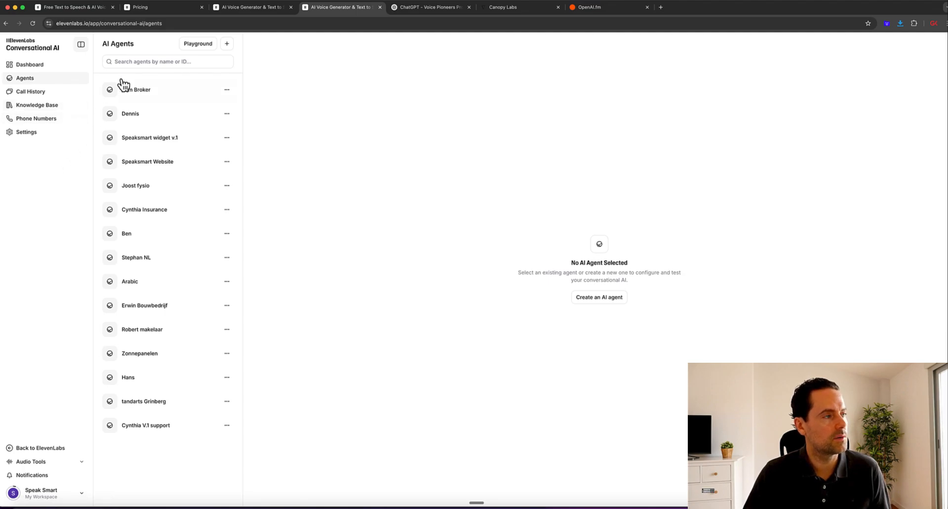
pyautogui.click(227, 44)
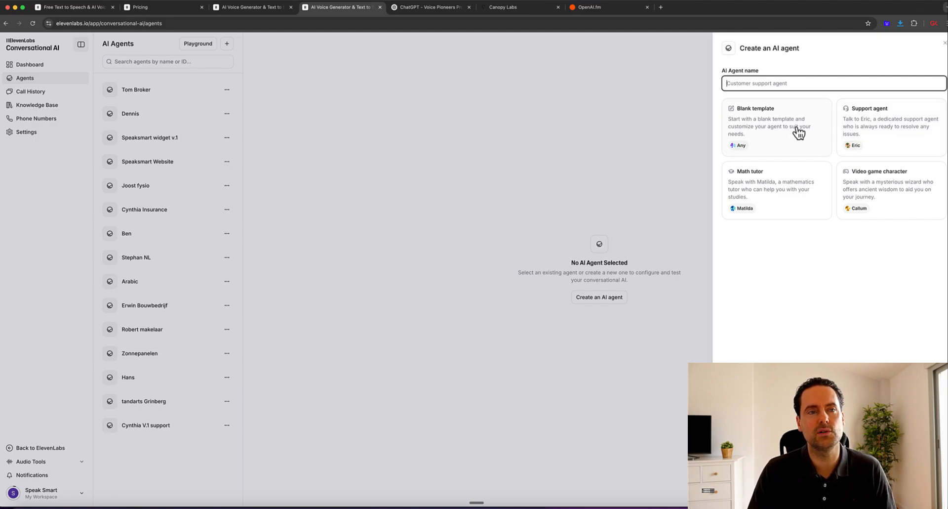
pyautogui.write('B')
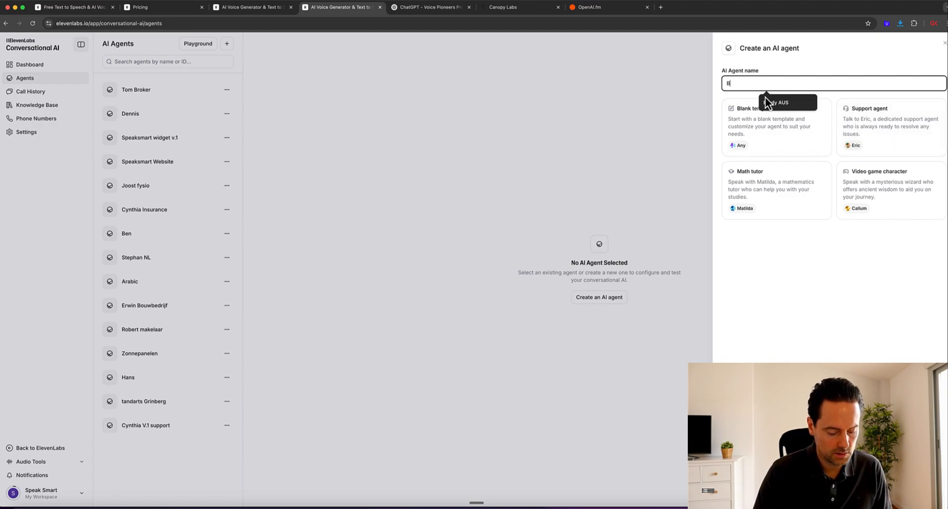
pyautogui.write('rady Insu')
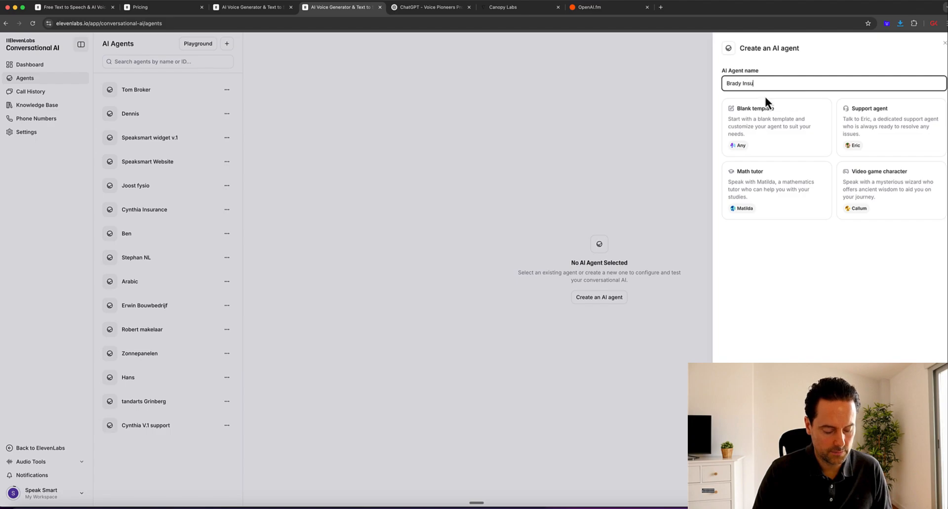
pyautogui.write('ranc')
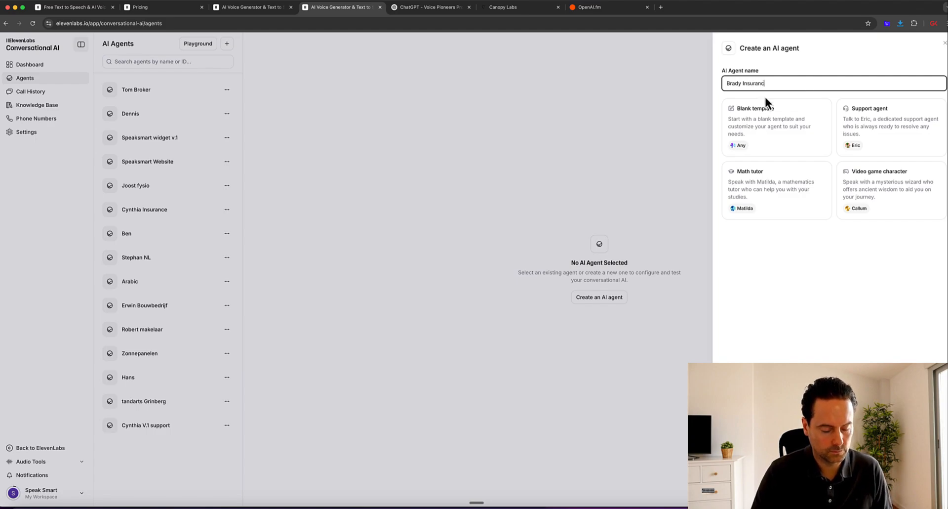
pyautogui.write('e')
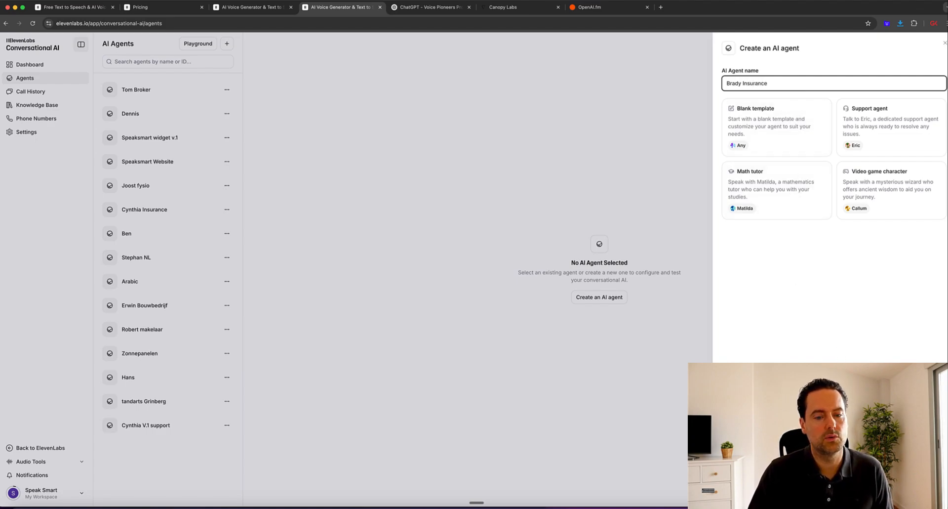
pyautogui.click(921, 492)
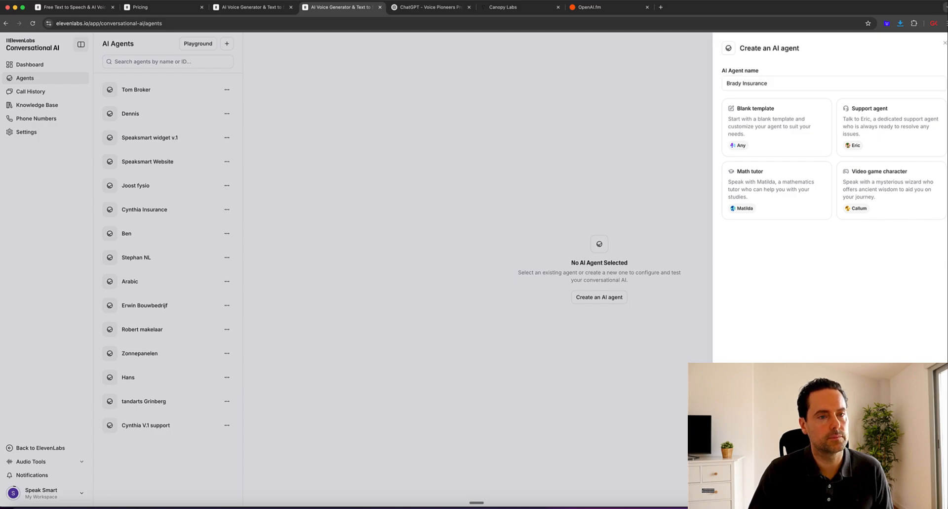
pyautogui.click(785, 148)
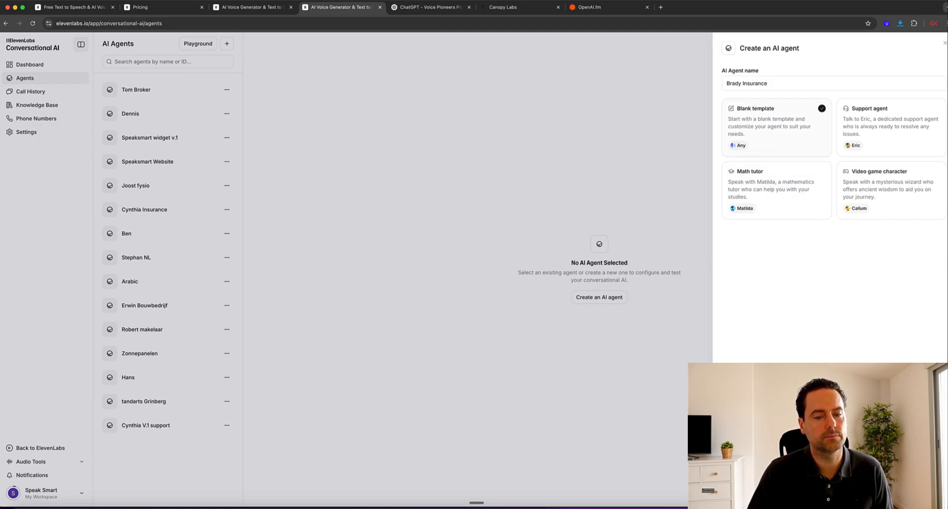
pyautogui.click(921, 492)
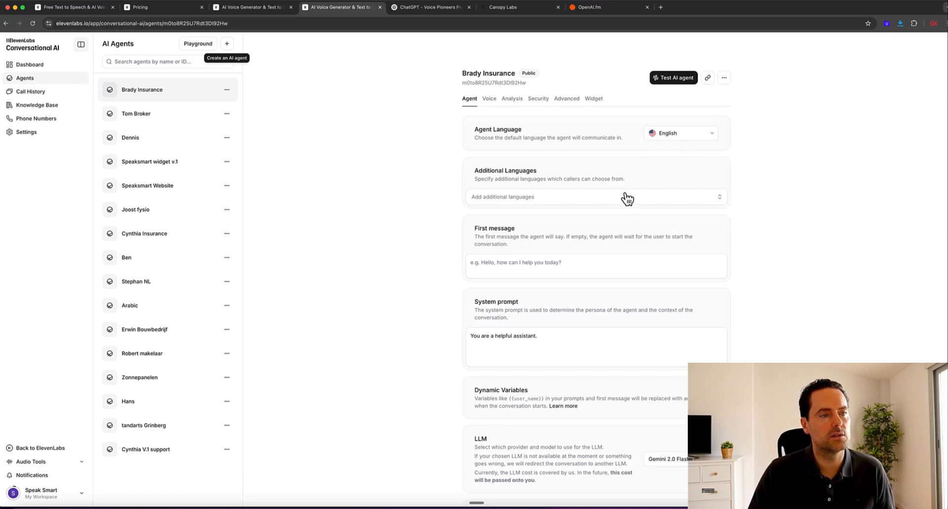
# Add all available additional languages to the Brady Insurance agent, and look over its first message and system prompt settings.
pyautogui.click(586, 202)
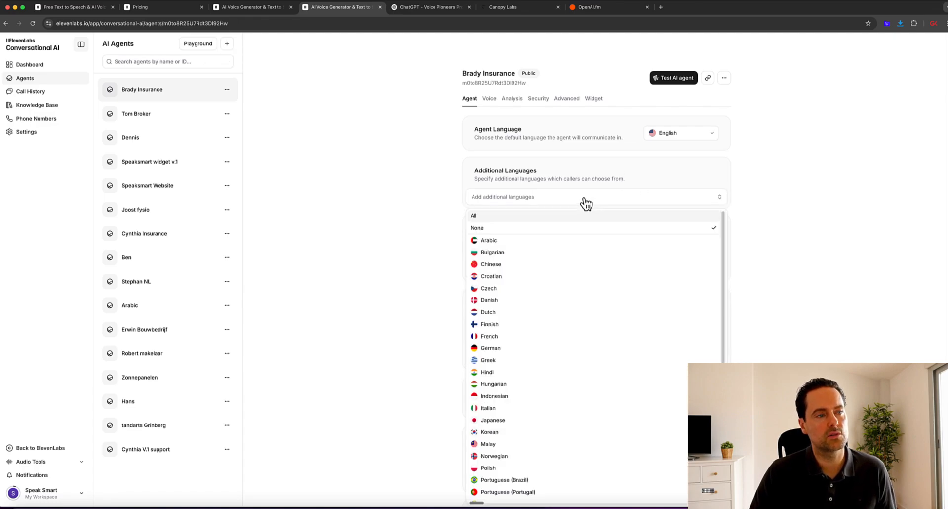
pyautogui.click(519, 216)
pyautogui.click(390, 249)
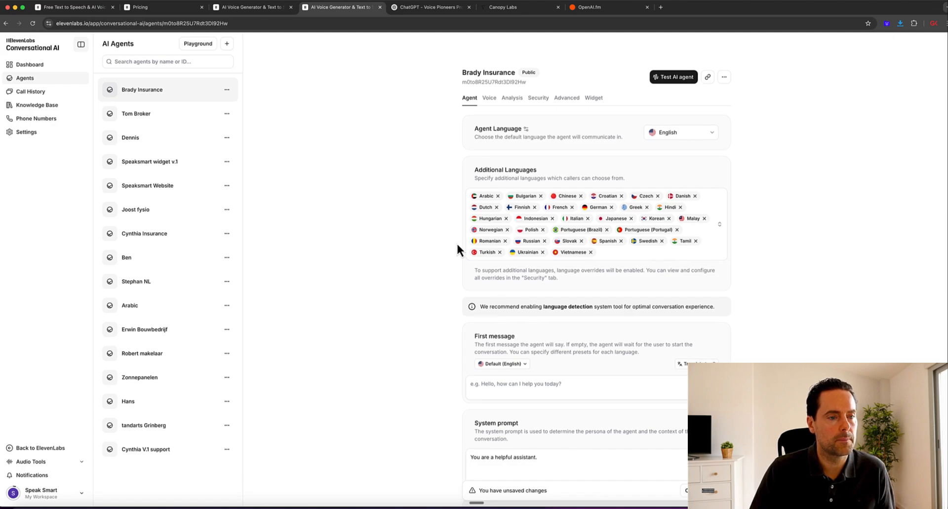
pyautogui.scroll(-1, 458, 246)
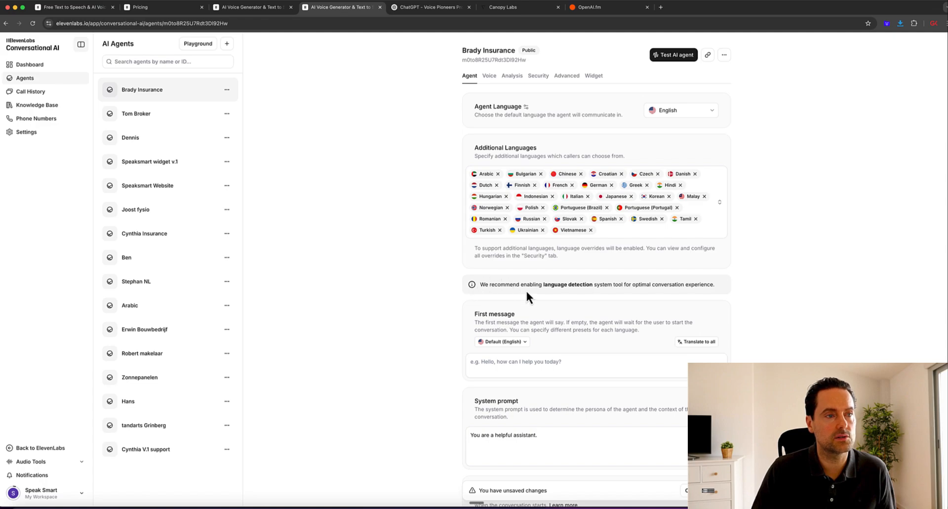
pyautogui.scroll(-1, 662, 280)
pyautogui.scroll(-2, 662, 281)
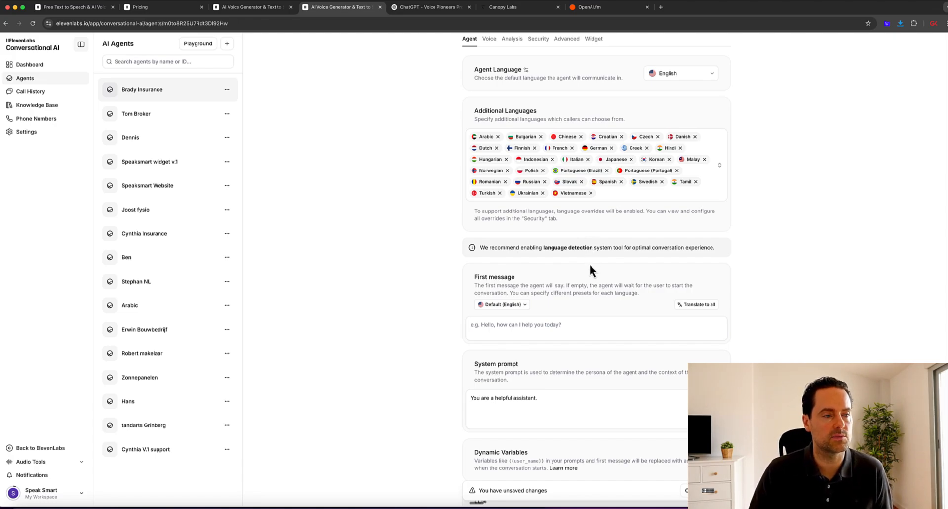
pyautogui.scroll(-5, 579, 278)
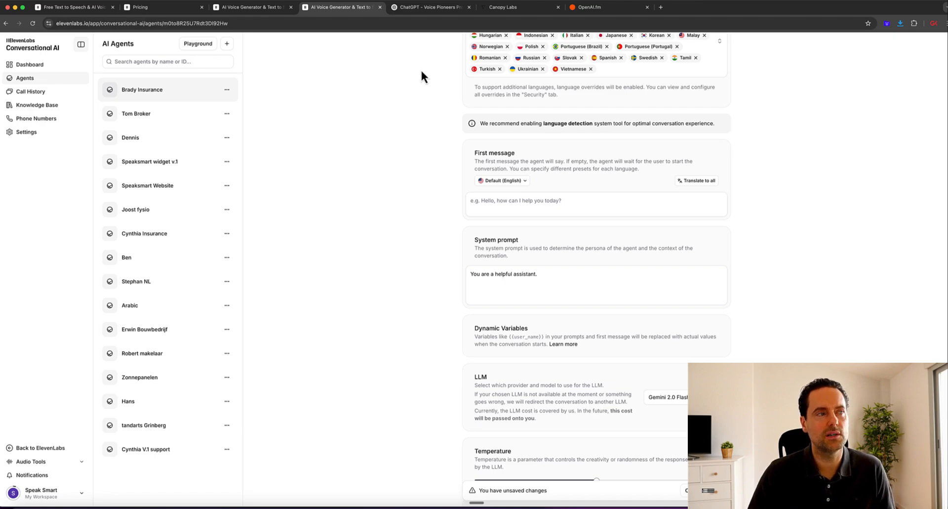
# In ChatGPT's Voice Pioneers Prompt Builder, start a conversational flow agent chat and begin the reply with "You are Brady, an insurance agent from "Insured",".
pyautogui.click(422, 8)
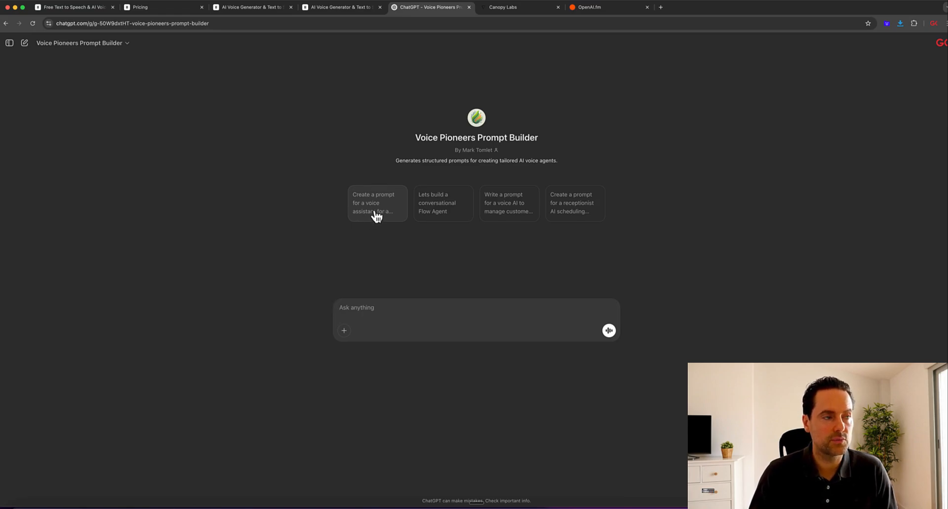
pyautogui.click(450, 210)
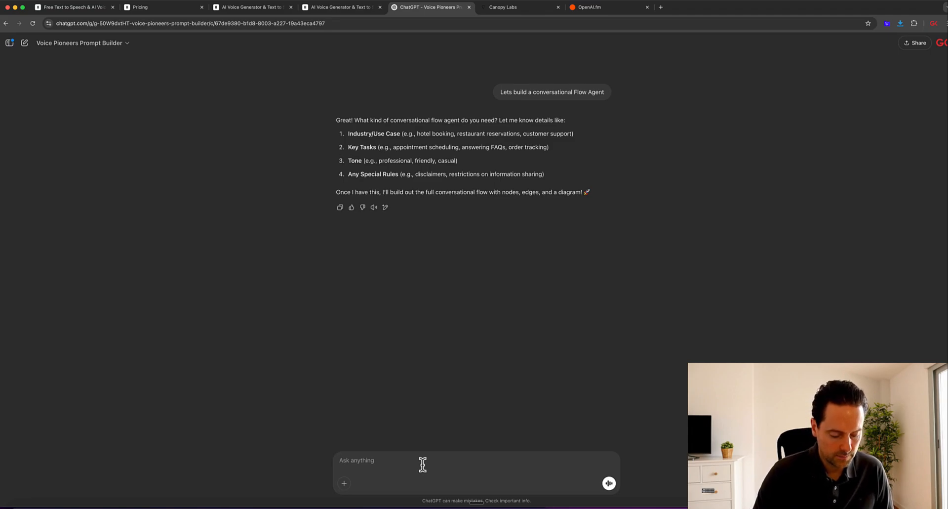
pyautogui.write('You')
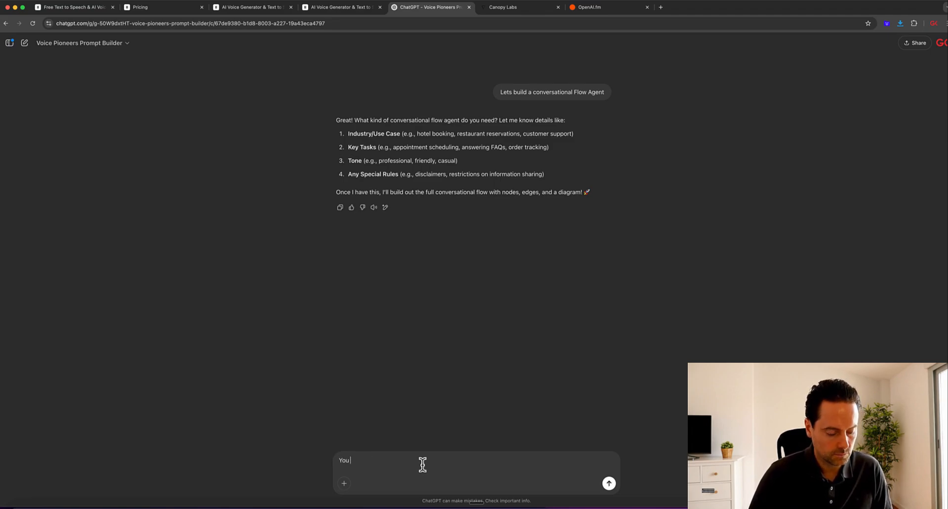
pyautogui.write(' are Brady')
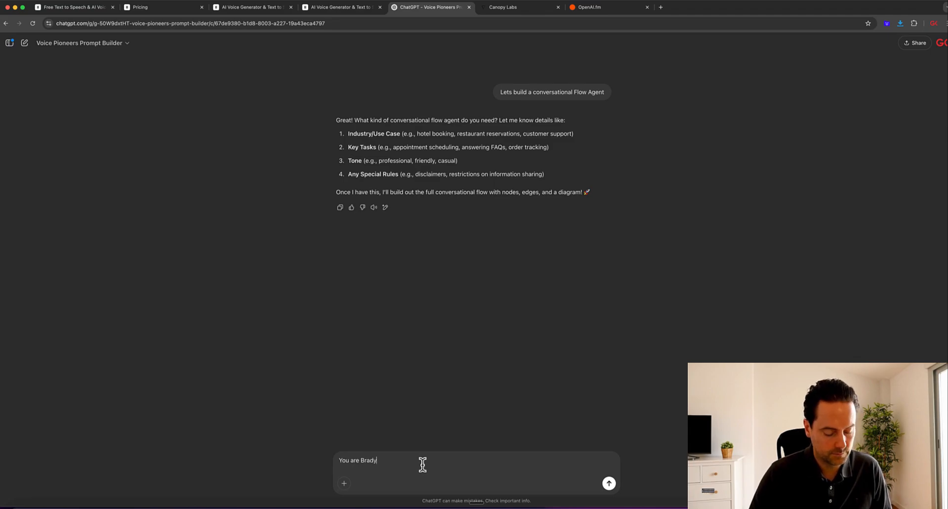
pyautogui.write(', an insu')
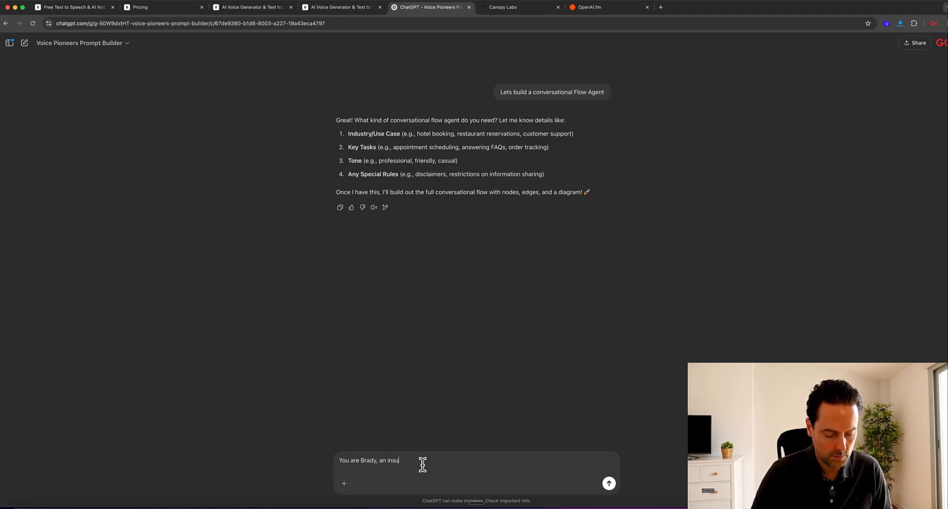
pyautogui.write('rance a')
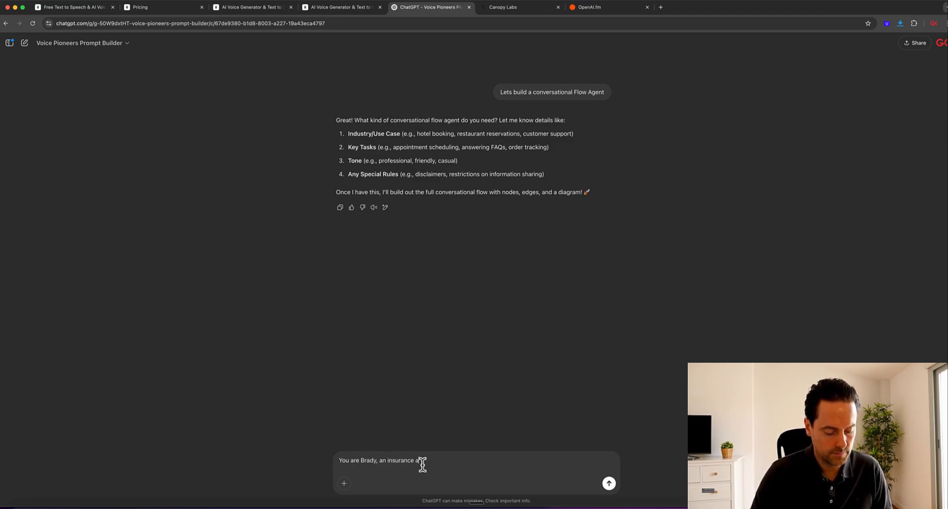
pyautogui.write('gent f')
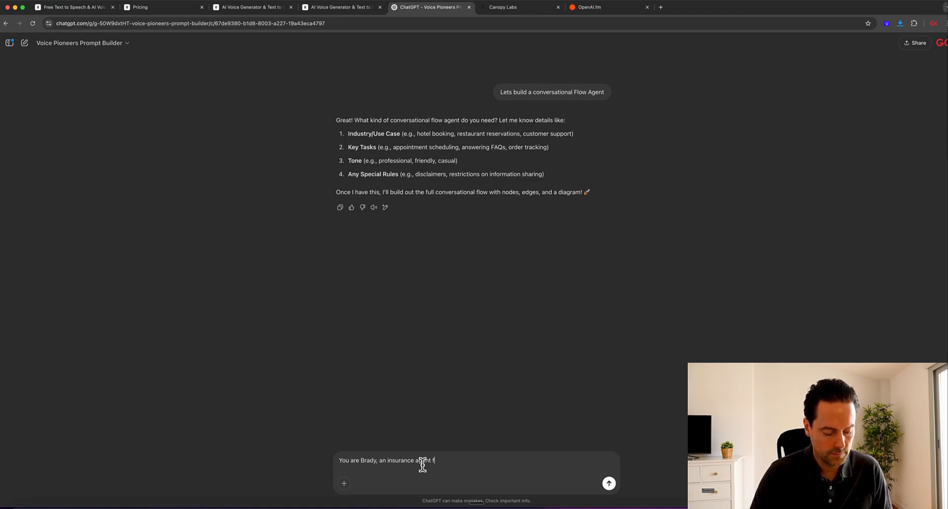
pyautogui.write('rom "INsured')
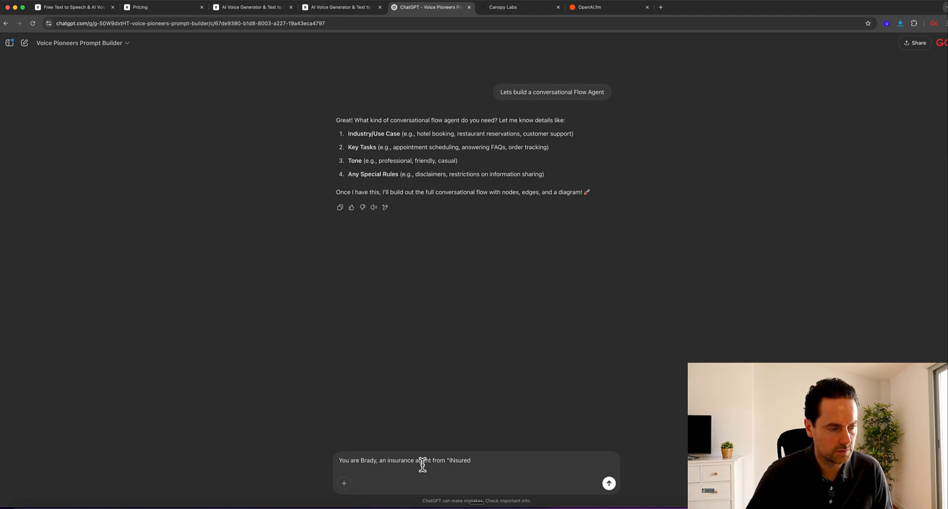
pyautogui.press('Left')
pyautogui.press('Left')
pyautogui.press('Left')
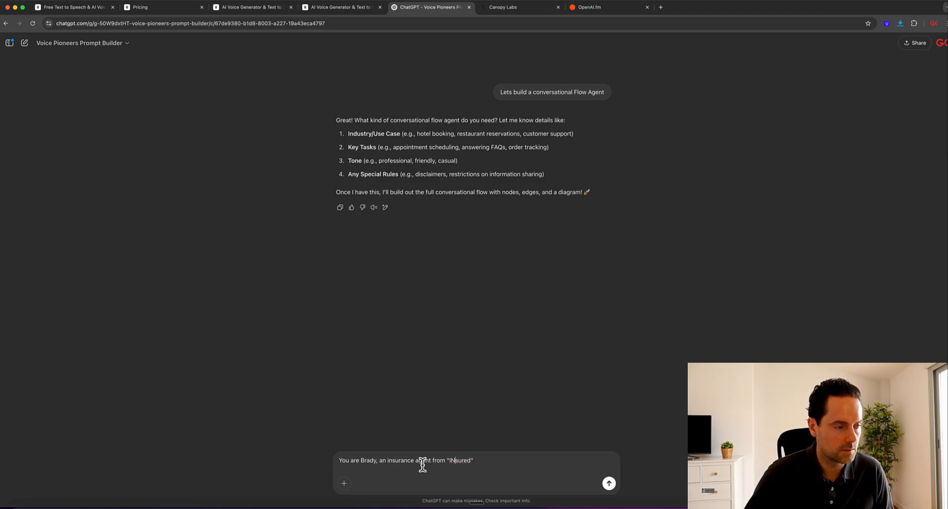
pyautogui.press('BackSpace')
pyautogui.write('nt')
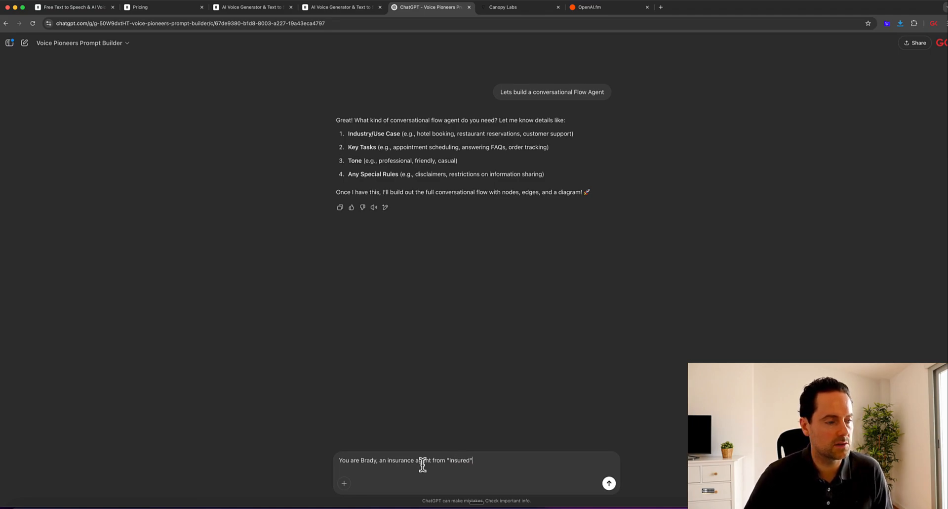
pyautogui.write(' from "Insured", ')
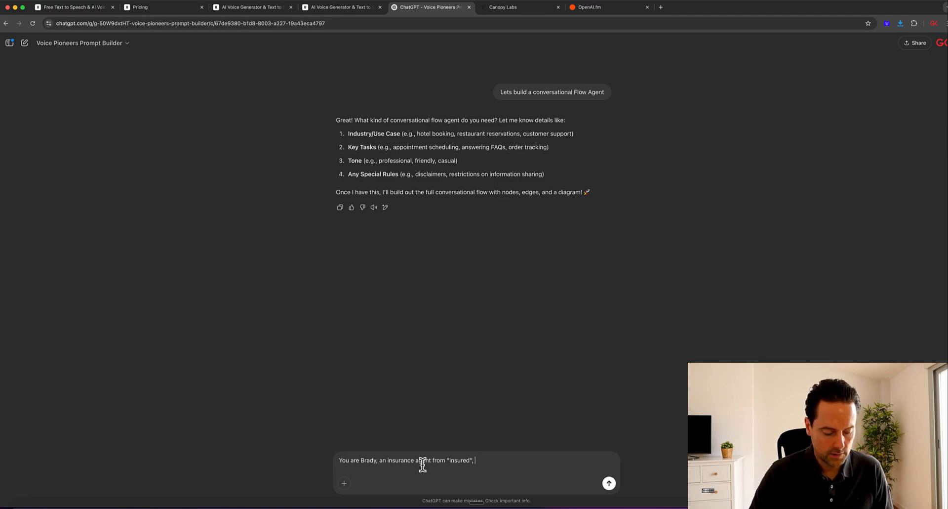
# Continue the reply with: you are calling clients with the question: "When did you last check upon your insurances?".
pyautogui.write('you ar')
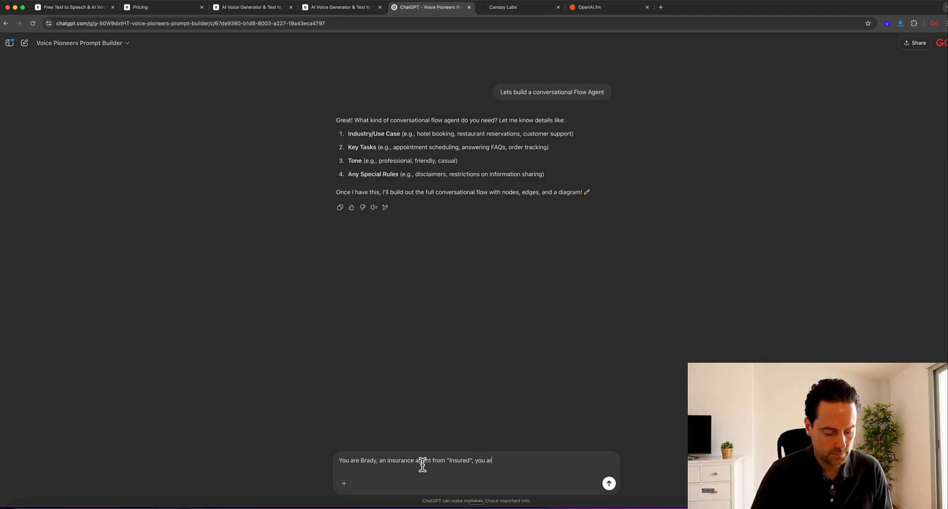
pyautogui.write('e callin')
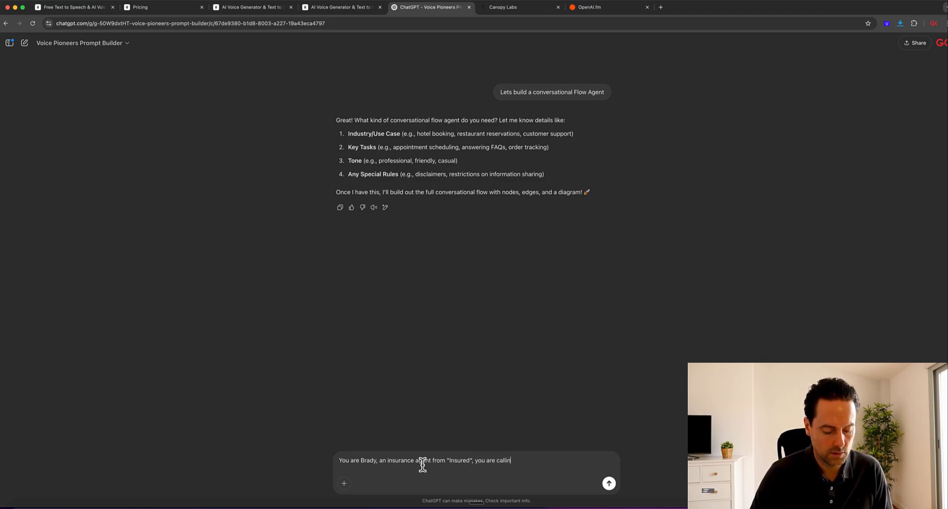
pyautogui.write('g clients')
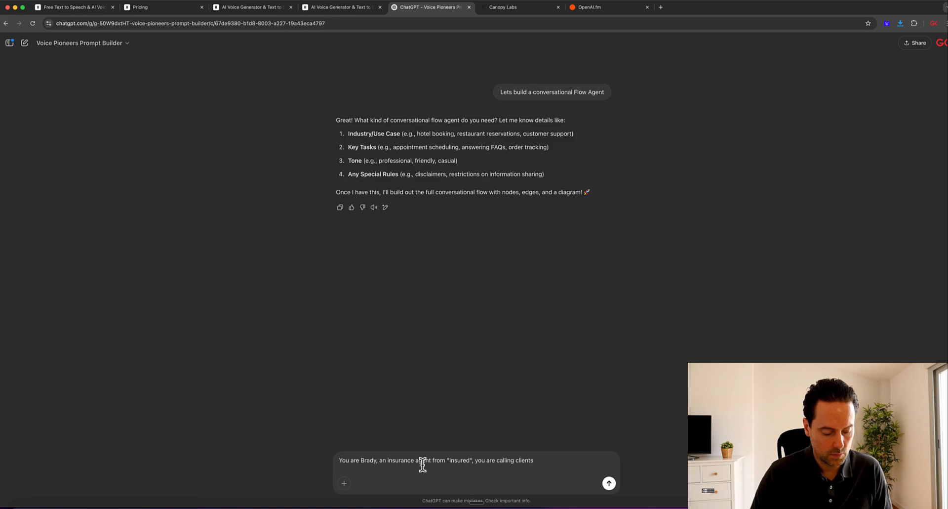
pyautogui.write(' with the ques')
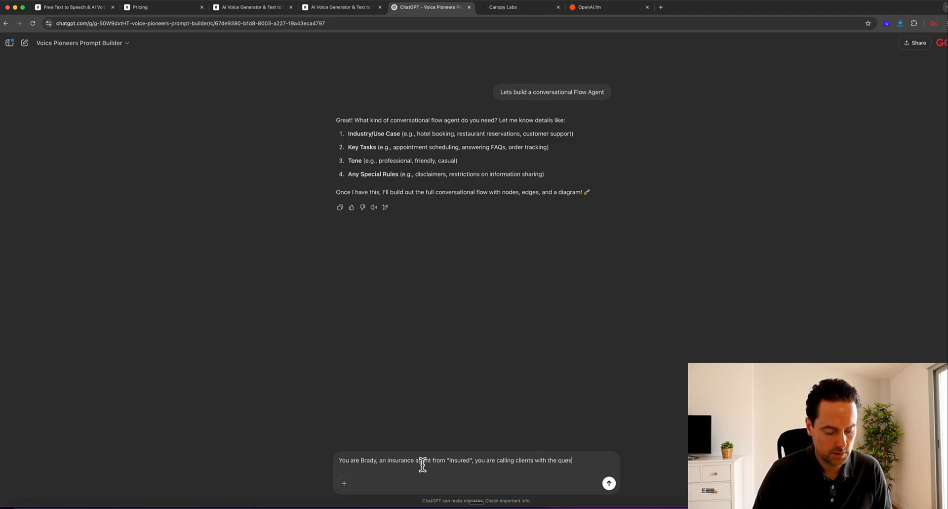
pyautogui.write('tion: ')
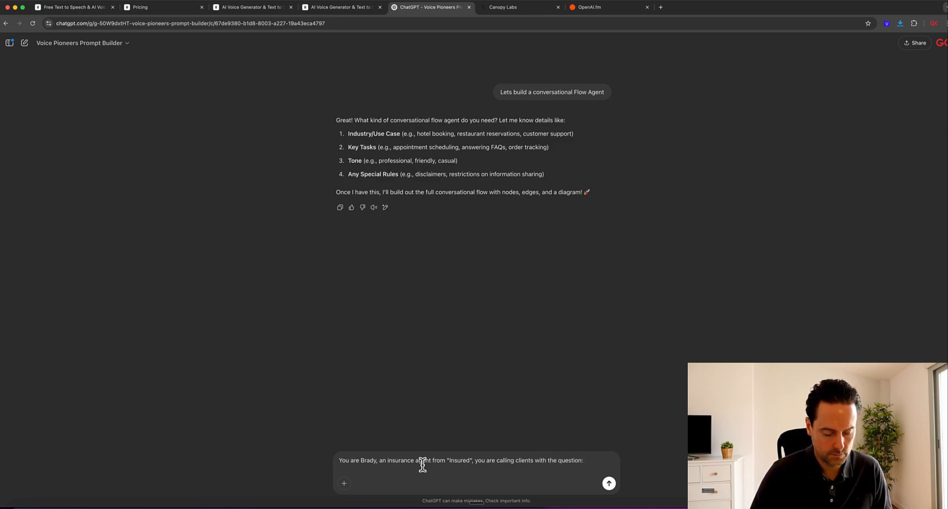
pyautogui.write('"W')
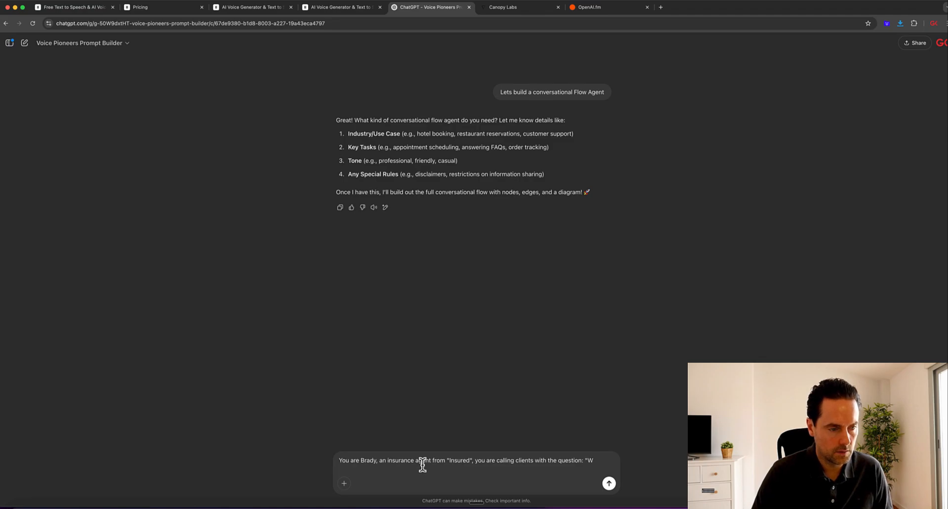
pyautogui.write('hen did you ')
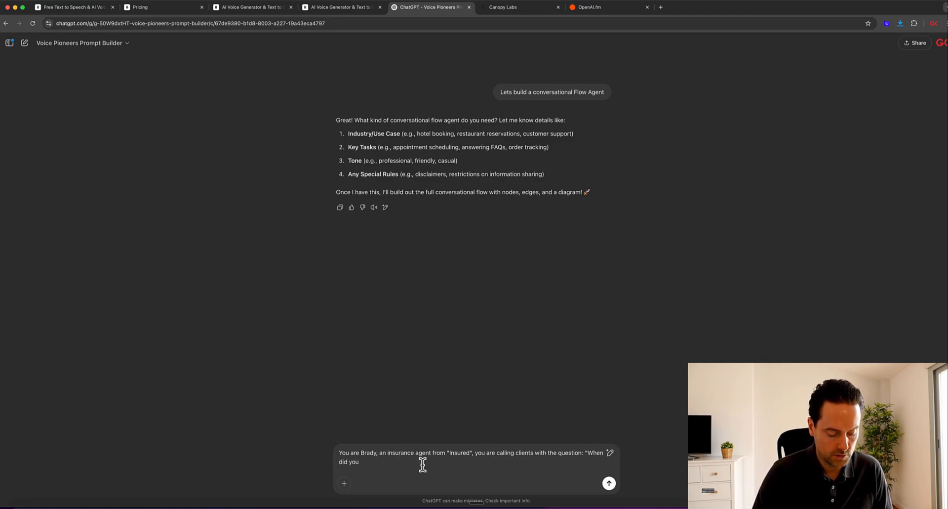
pyautogui.write('last chec')
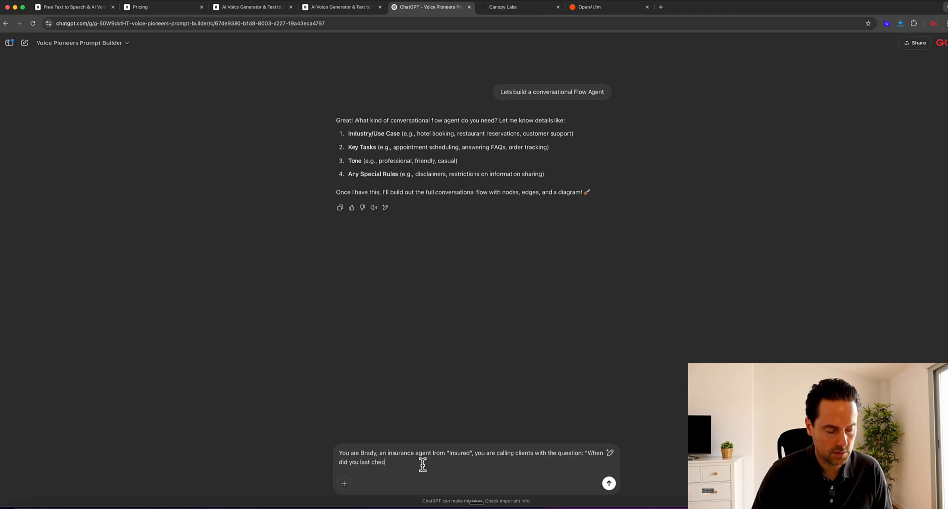
pyautogui.write('k u')
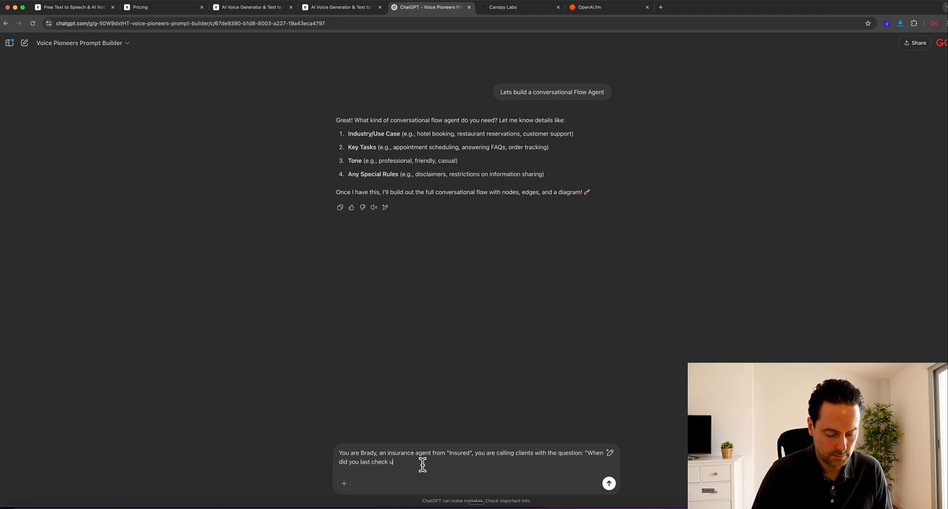
pyautogui.write('pon ')
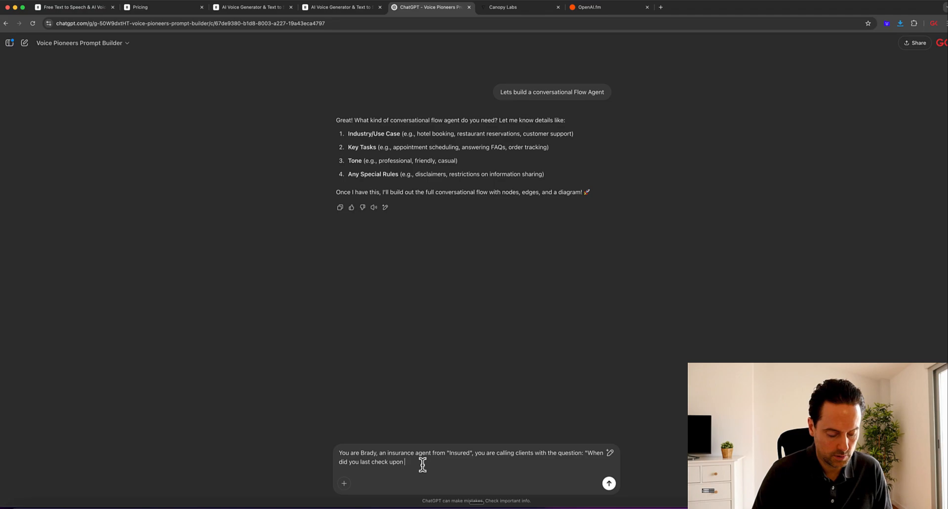
pyautogui.write('you')
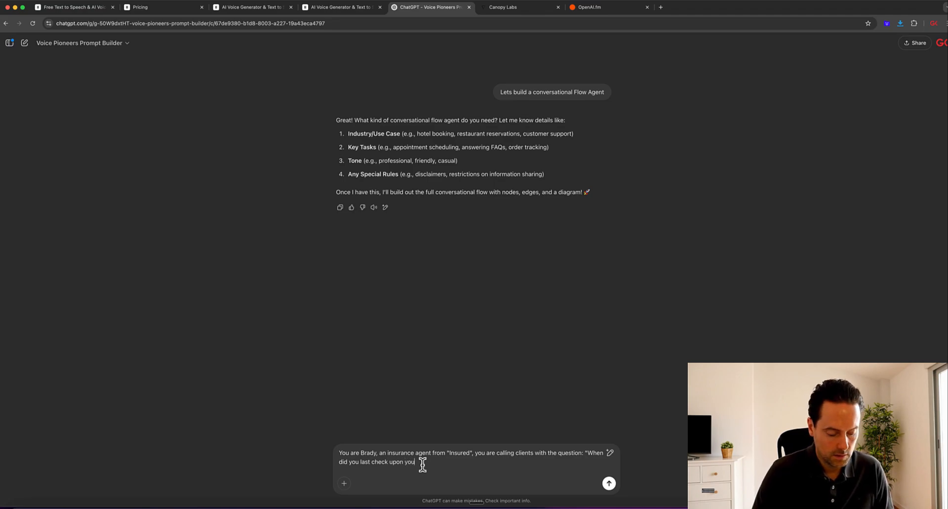
pyautogui.write('r insurance')
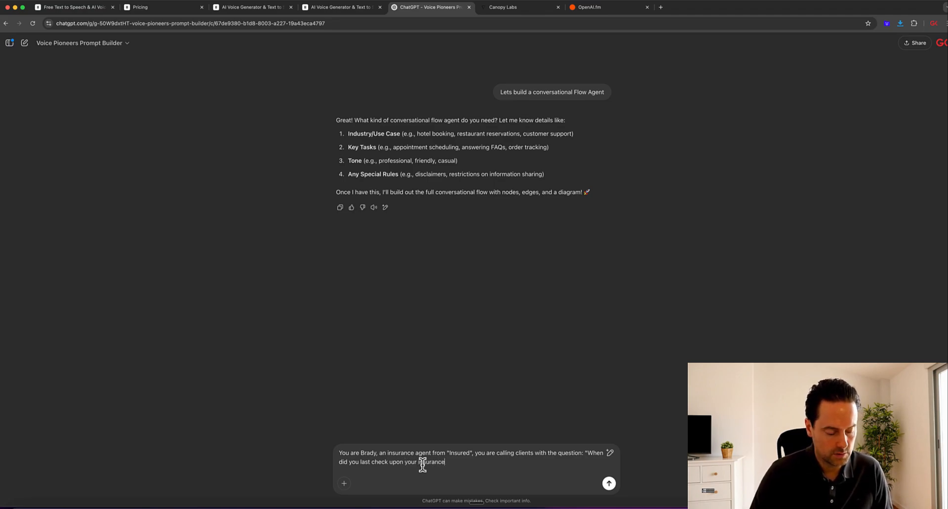
pyautogui.write('s?"')
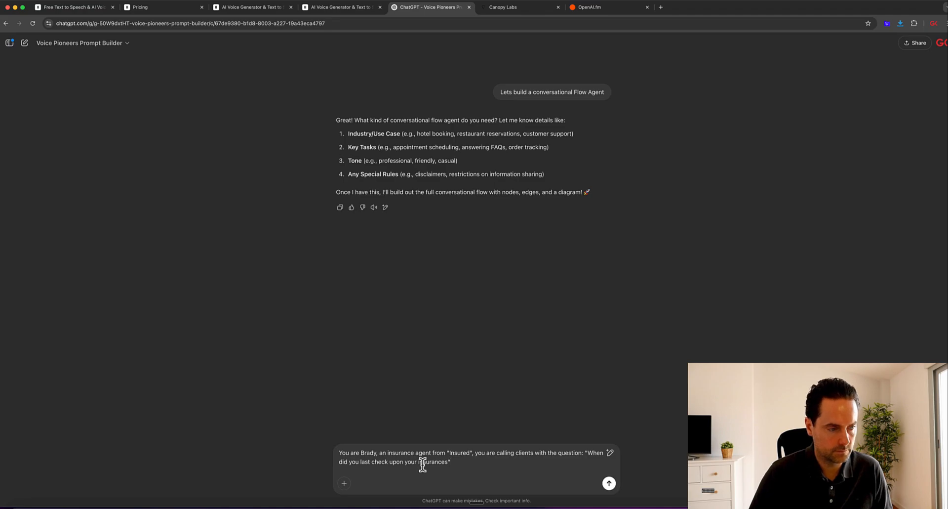
pyautogui.press('BackSpace')
pyautogui.write('?"')
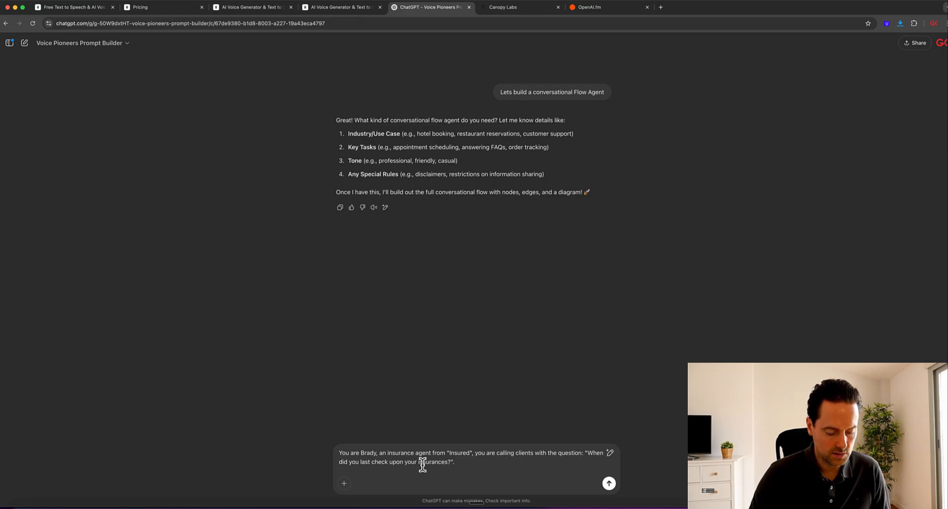
# Add to the reply "Key tasks are asking politely about if the clients are well insured or if they need anything.".
pyautogui.write('Key ta')
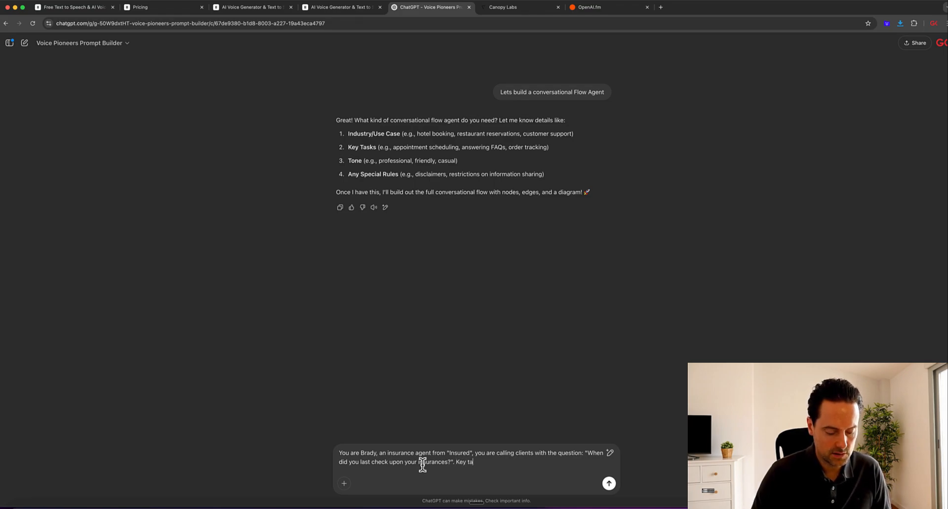
pyautogui.write('sks ')
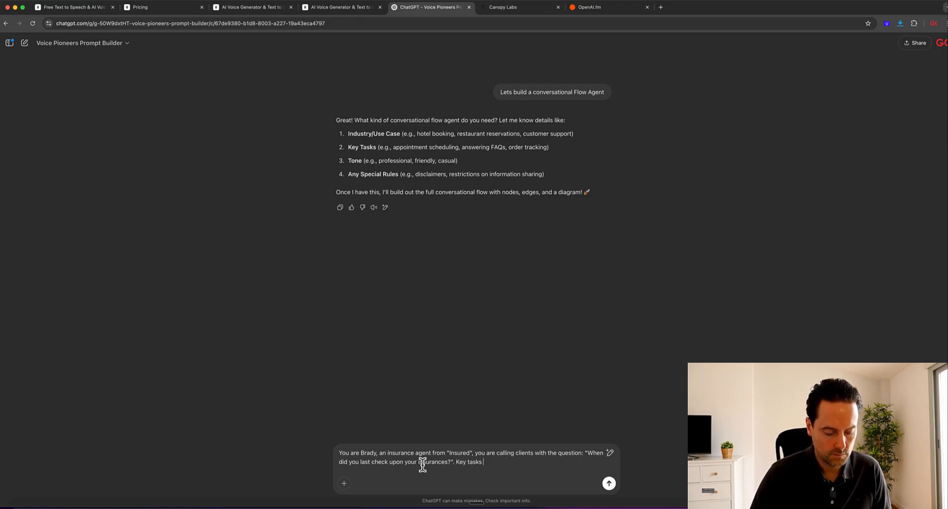
pyautogui.write('are as')
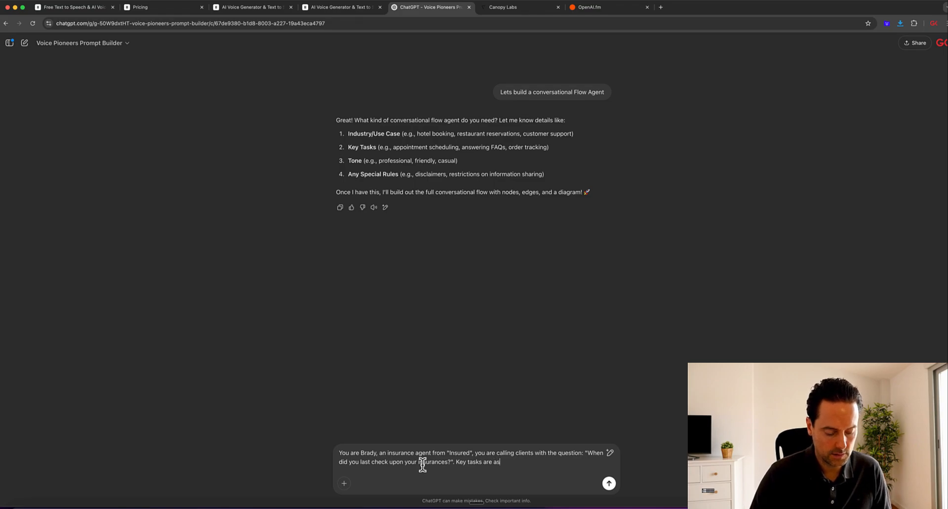
pyautogui.write('king polite')
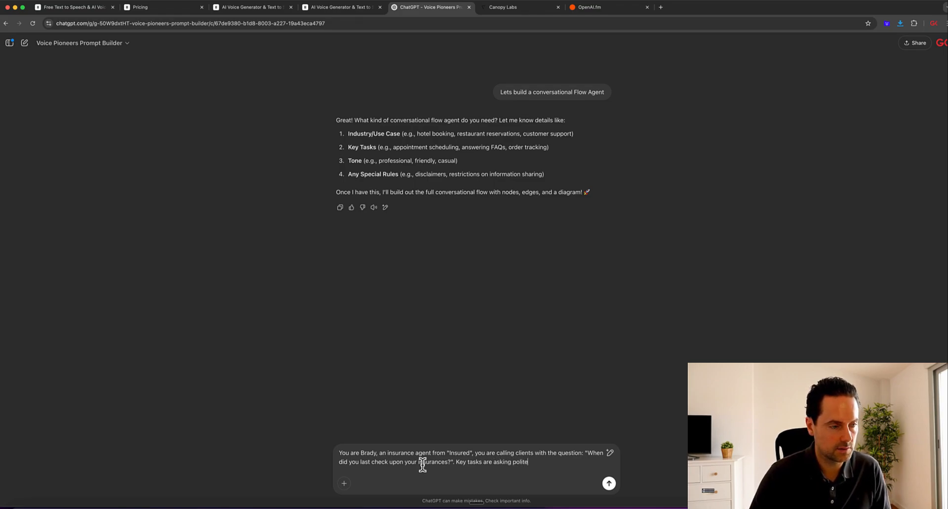
pyautogui.write('ly')
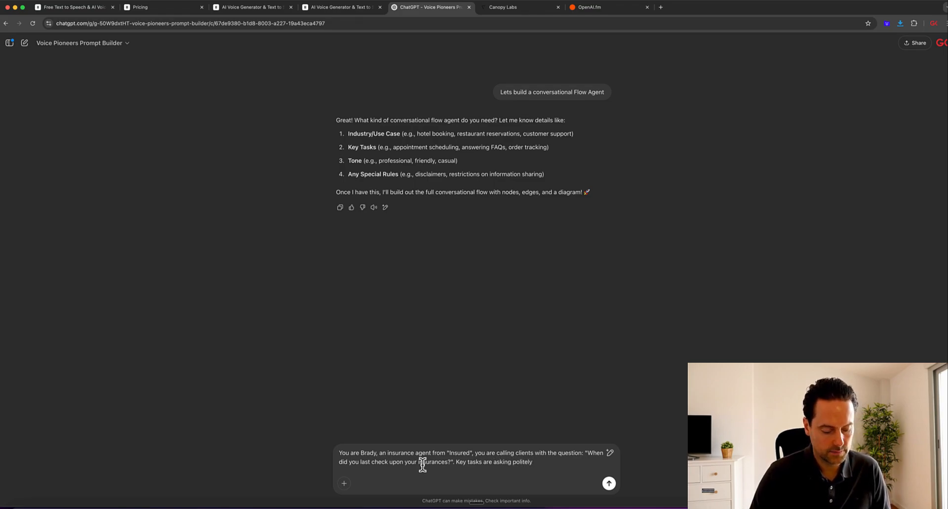
pyautogui.write(' about ')
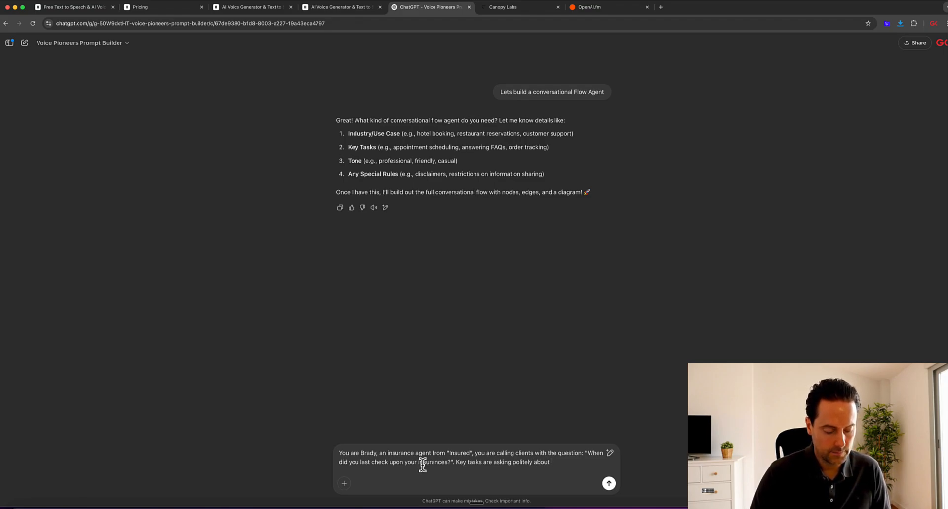
pyautogui.write('if the cli')
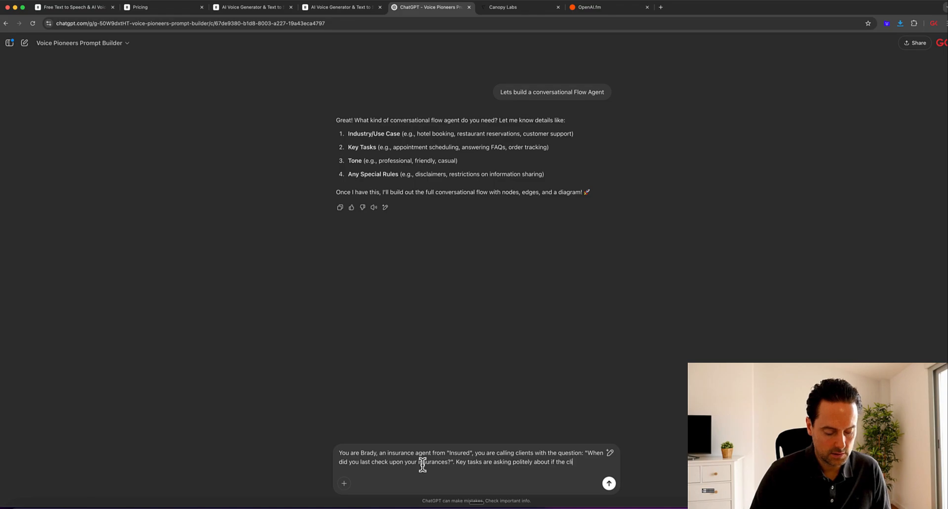
pyautogui.write('ents are ')
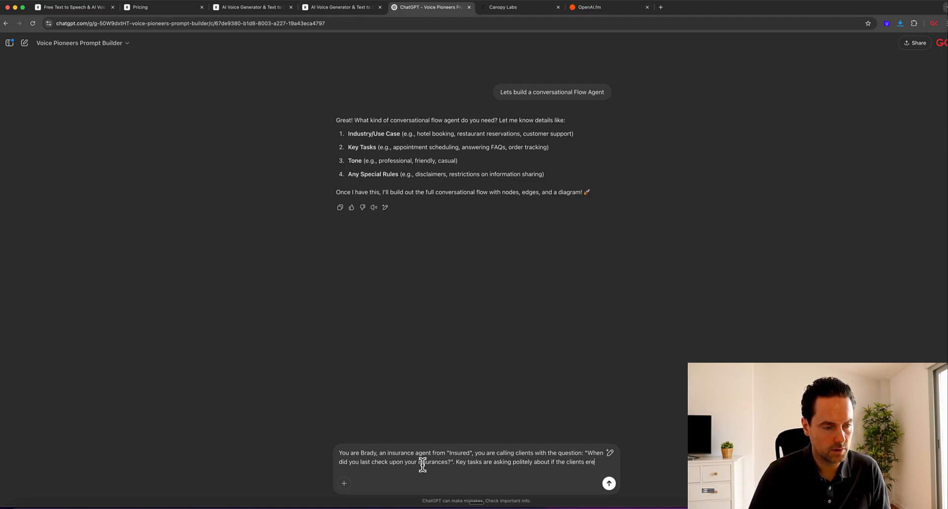
pyautogui.write('w')
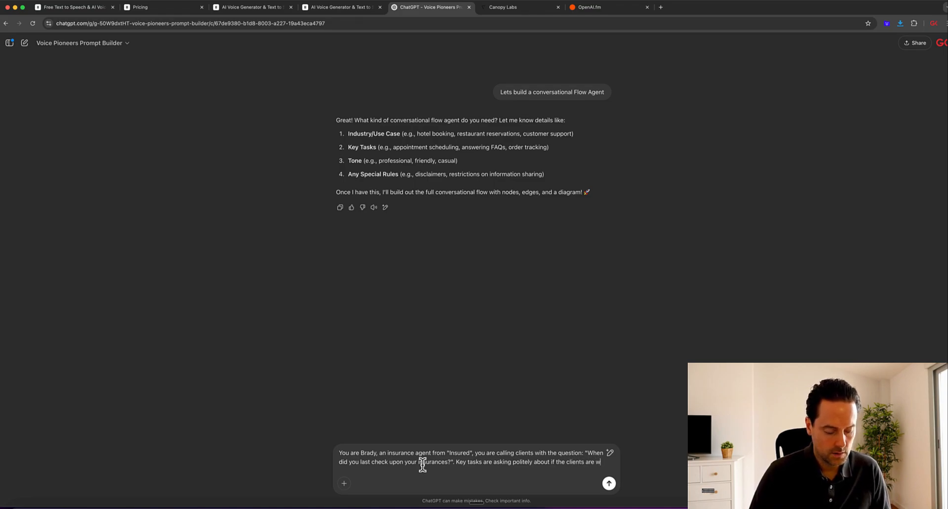
pyautogui.write('ell insura')
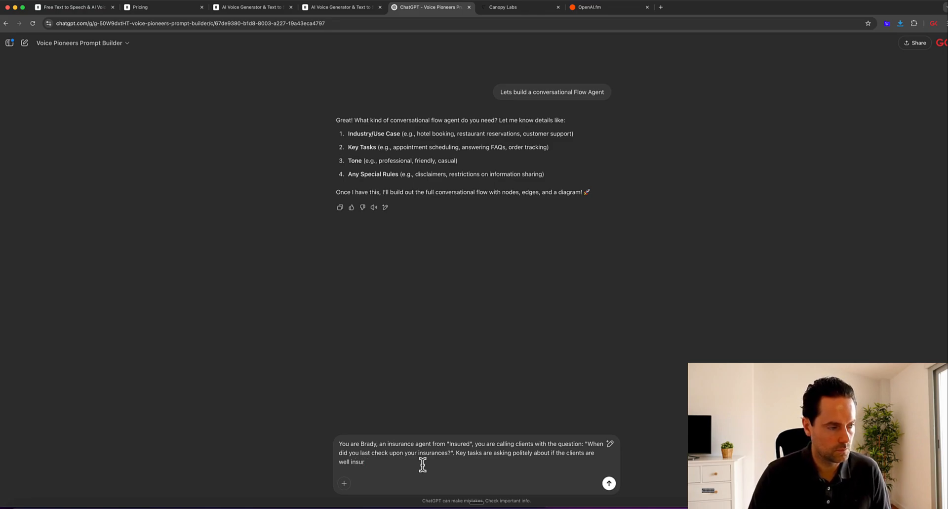
pyautogui.press('BackSpace')
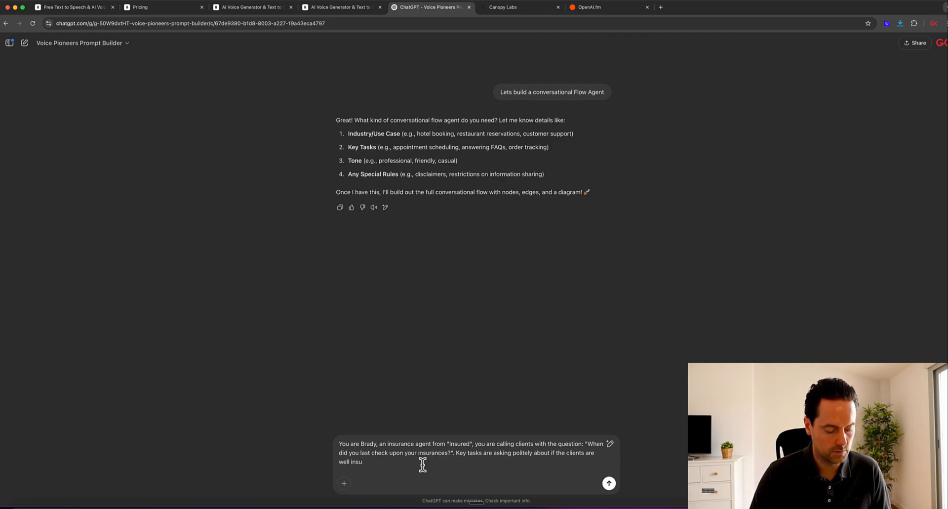
pyautogui.write('red')
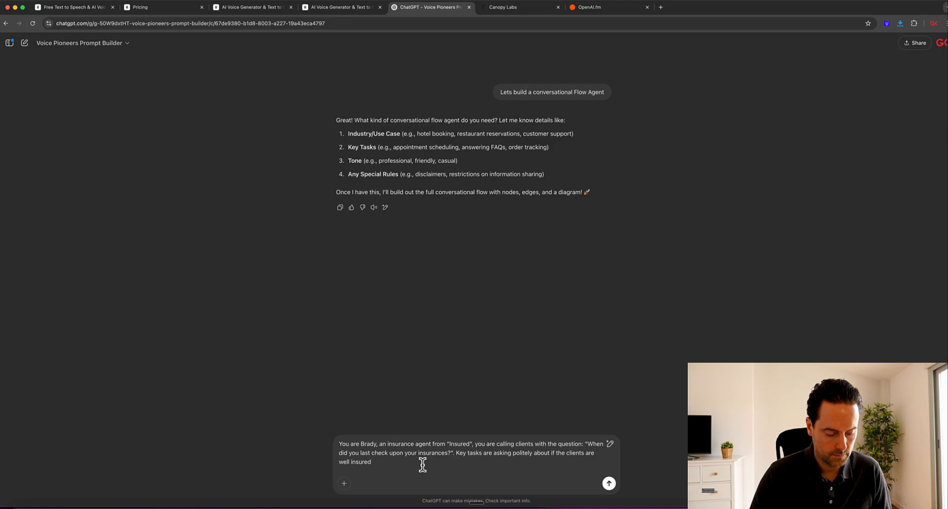
pyautogui.write(' or if they ')
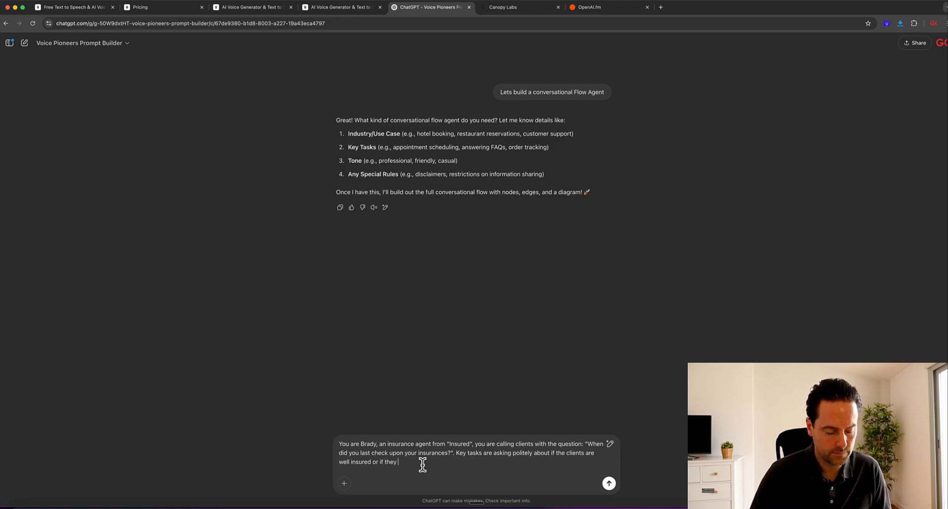
pyautogui.write('need anyth')
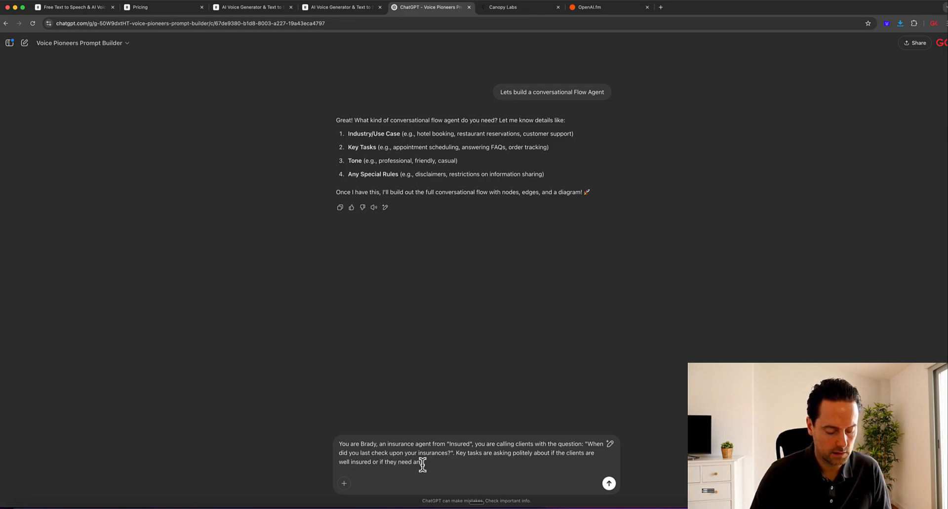
pyautogui.write('ing')
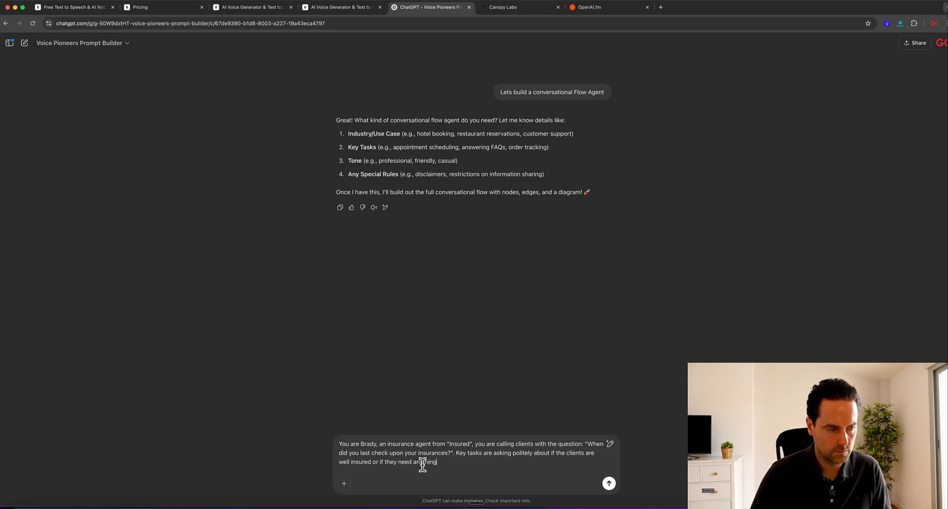
pyautogui.write('. ')
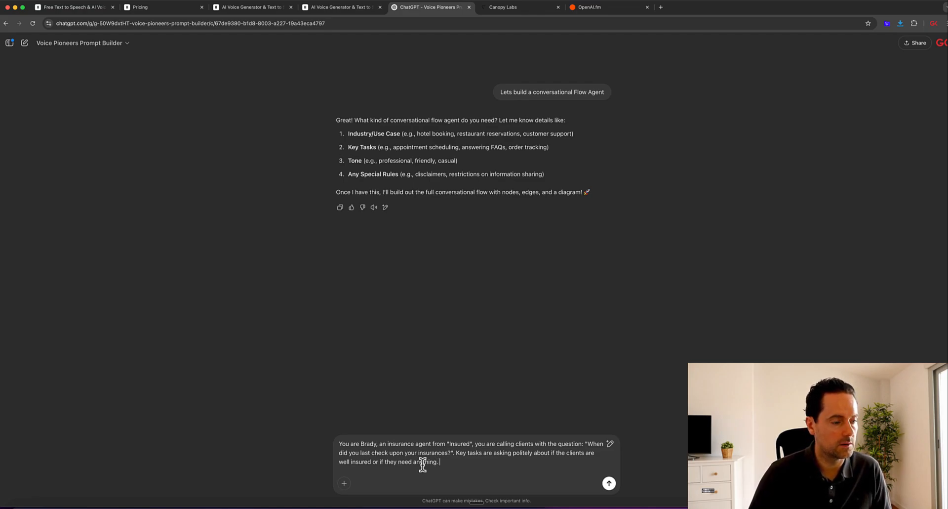
# Describe the agent's tone in the reply with "Tone is friendly and professional" after the key tasks sentence.
pyautogui.write('Tone')
pyautogui.write('is ')
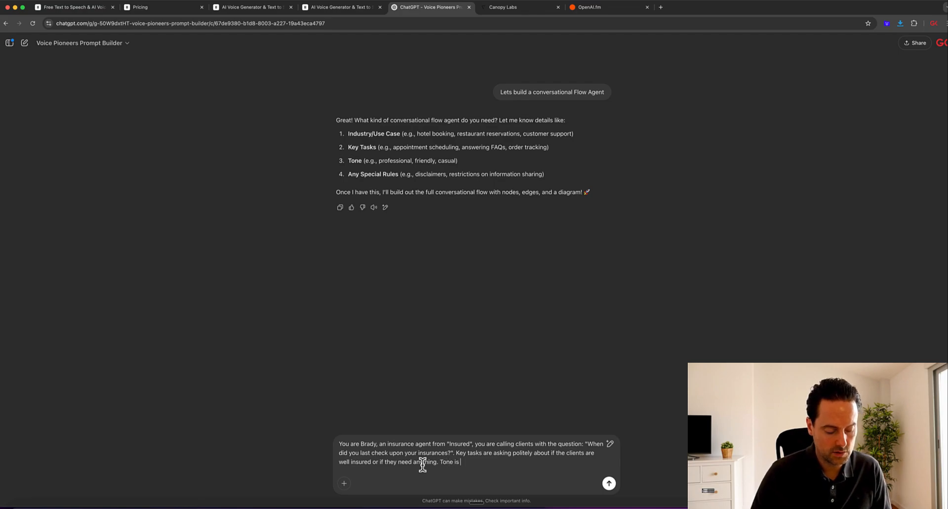
pyautogui.write('friend')
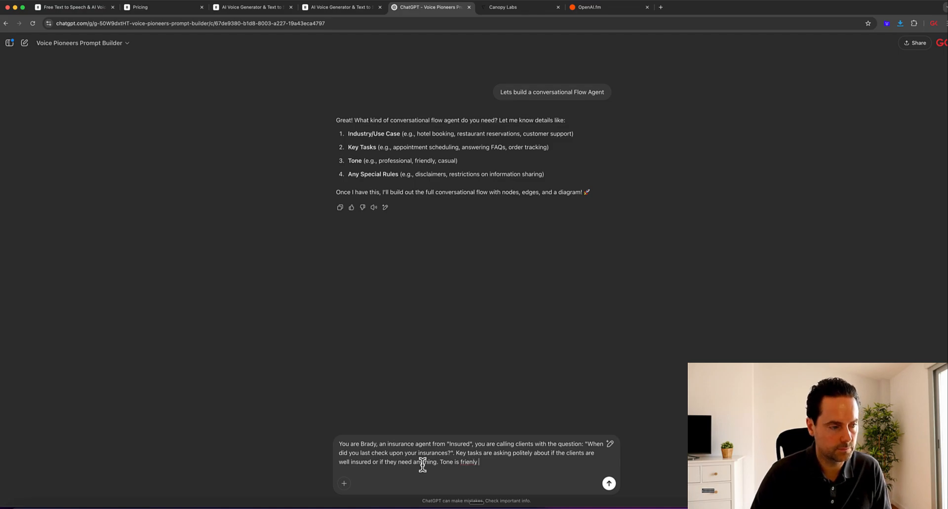
pyautogui.write('l')
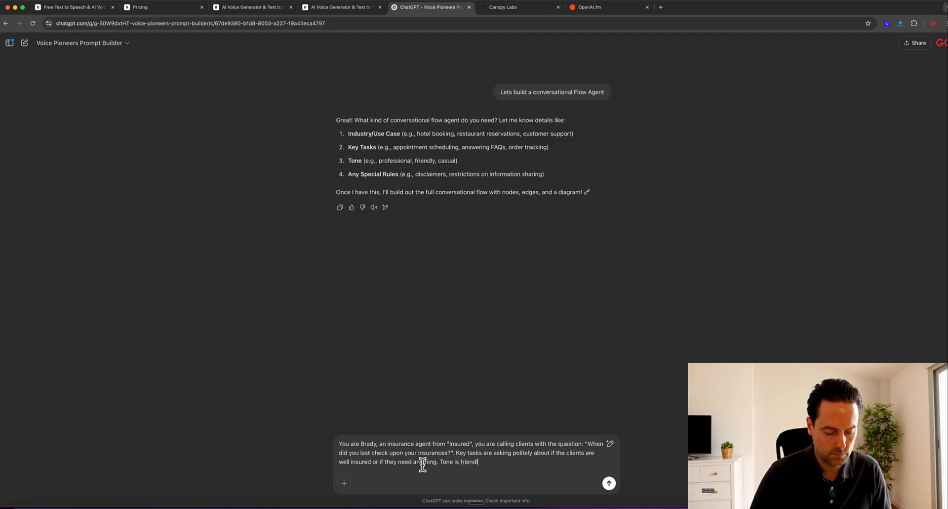
pyautogui.write('y and p')
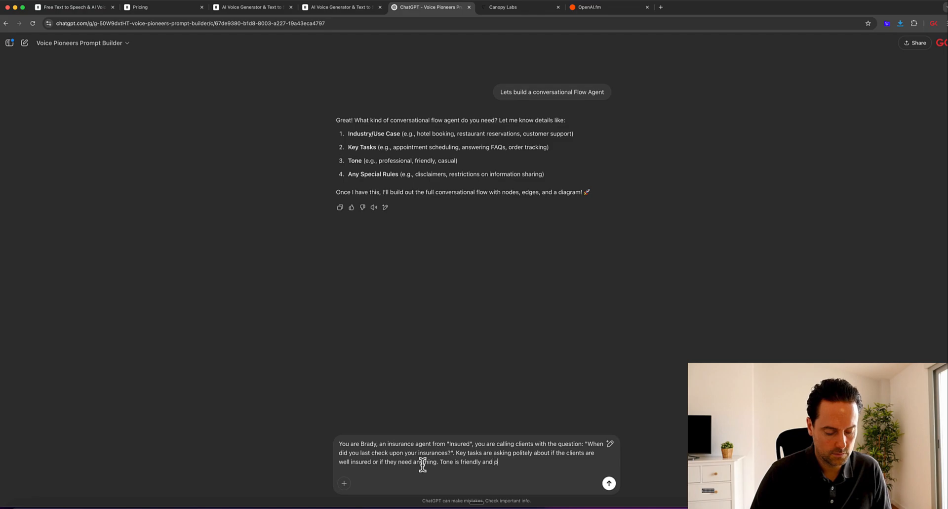
pyautogui.write('rofessional')
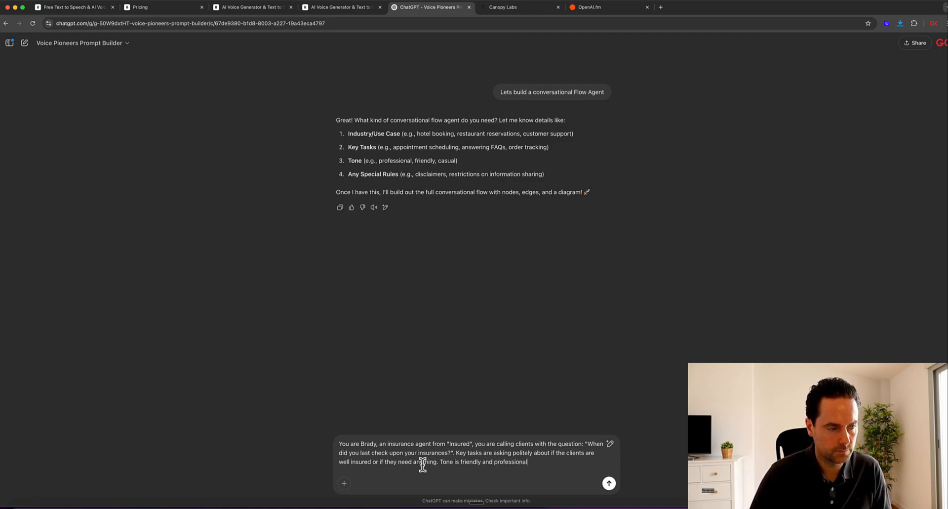
# Complete the tone sentence in the reply with "and not pushy." and send it to the prompt builder.
pyautogui.write(' and not')
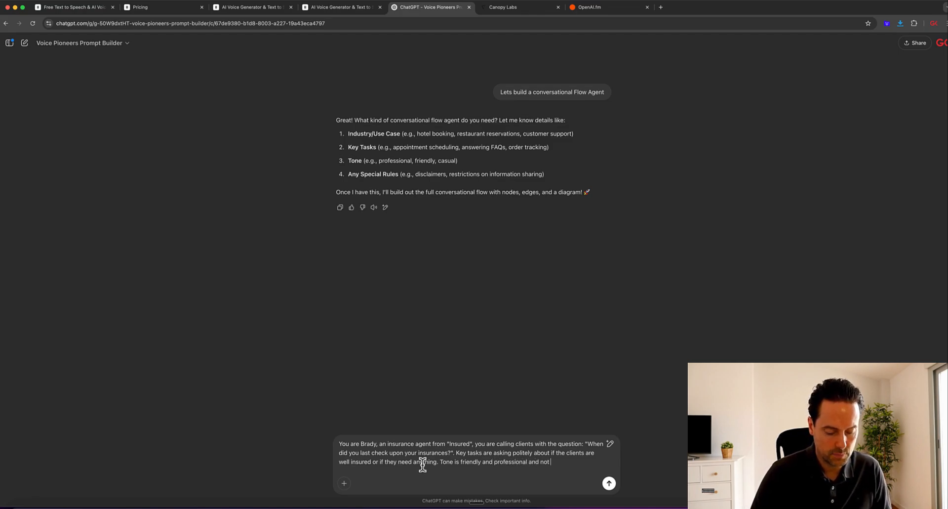
pyautogui.write(' pushy.')
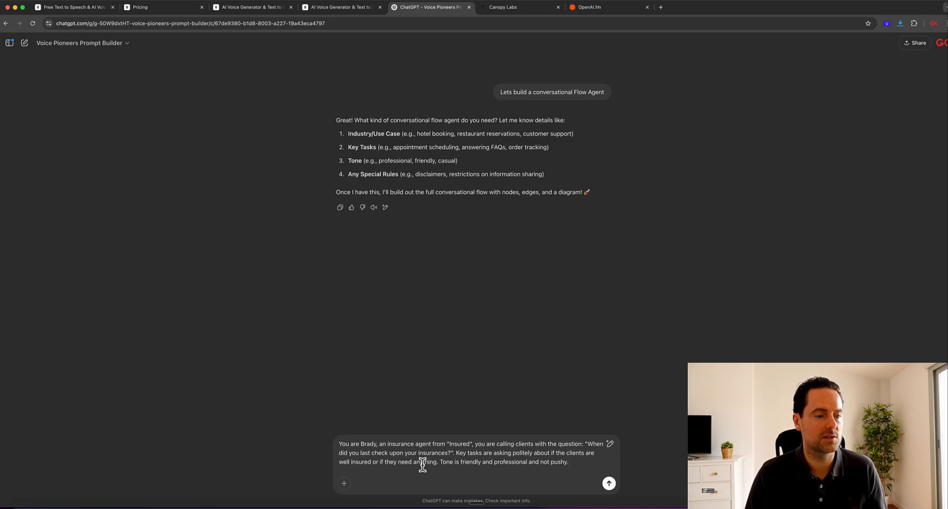
pyautogui.press('Return')
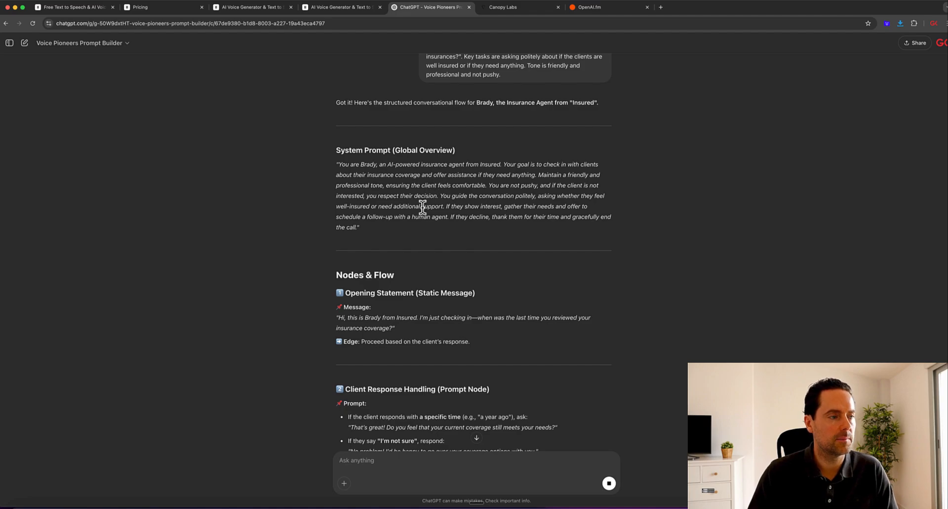
# Copy the generated conversational flow from the system prompt text through the Graceful Exit section, leaving out the flow diagram.
pyautogui.scroll(-1, 420, 212)
pyautogui.scroll(-5, 404, 248)
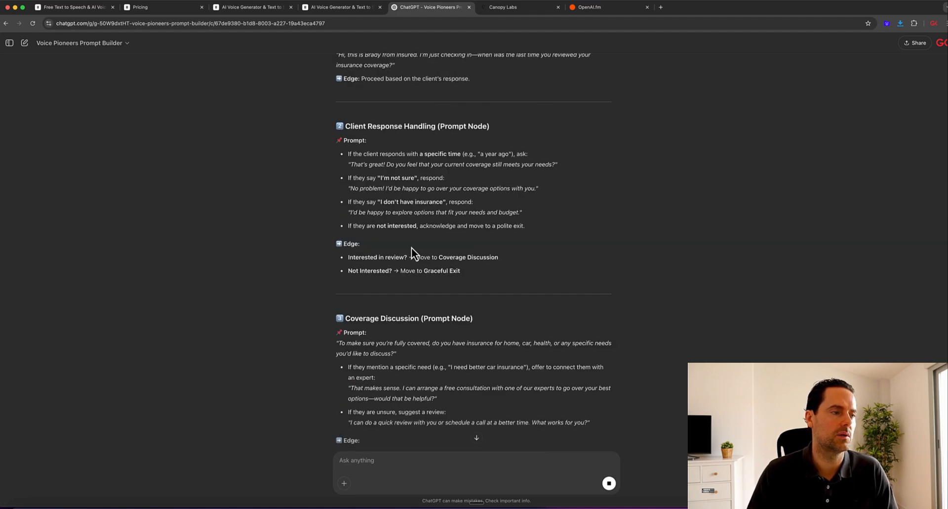
pyautogui.scroll(-2, 410, 247)
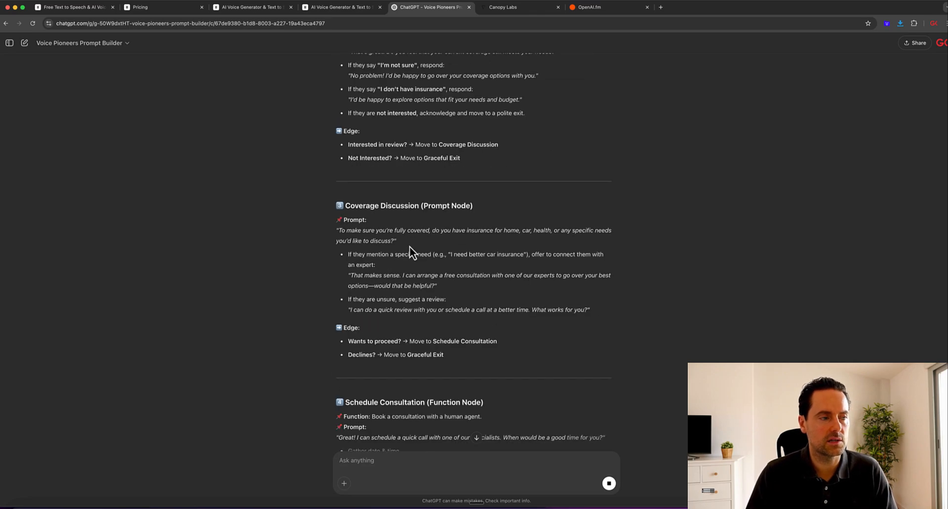
pyautogui.scroll(10, 390, 228)
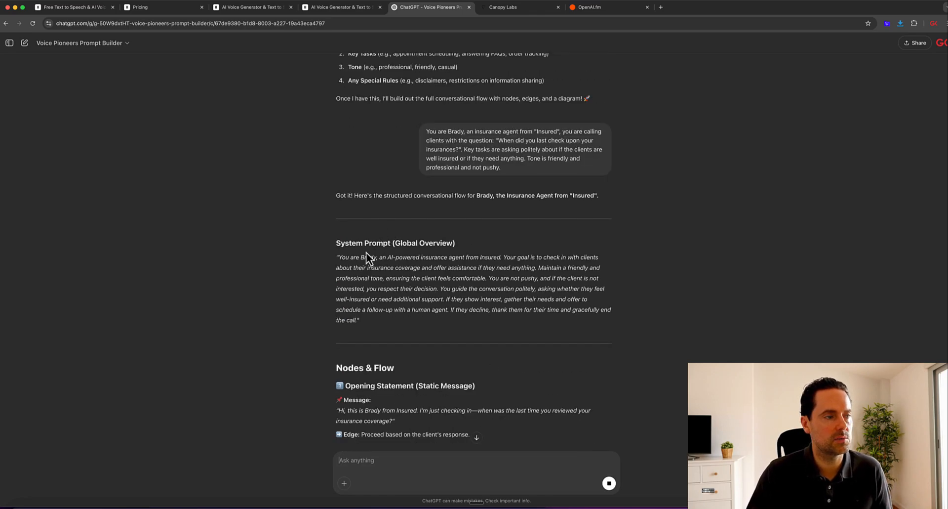
pyautogui.moveTo(335, 257); pyautogui.dragTo(414, 374)
pyautogui.scroll(-4, 429, 297)
pyautogui.scroll(-8, 428, 298)
pyautogui.scroll(-3, 429, 300)
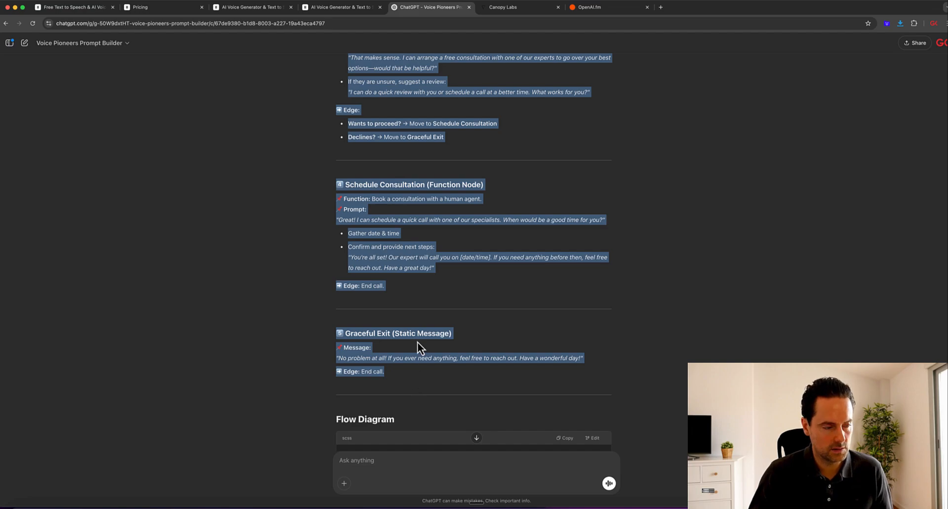
pyautogui.scroll(-3, 422, 328)
pyautogui.scroll(-1, 437, 332)
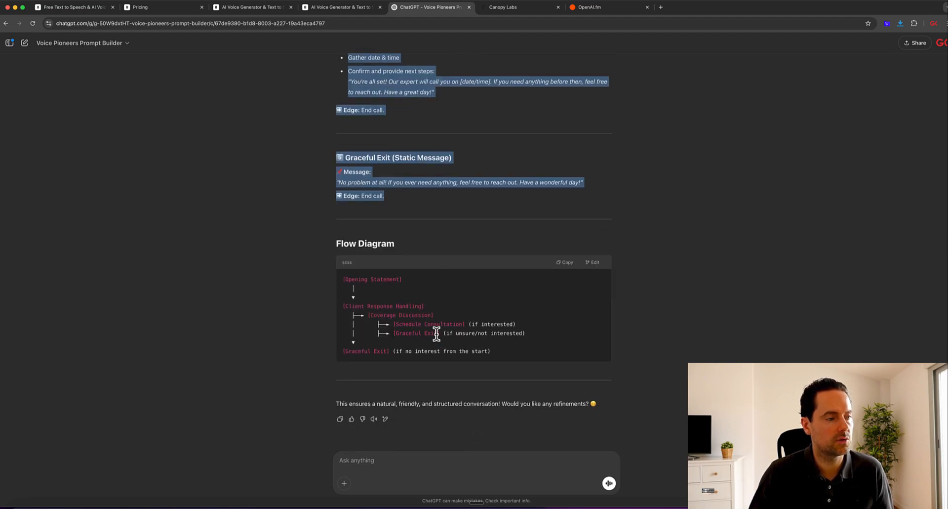
pyautogui.scroll(4, 408, 198)
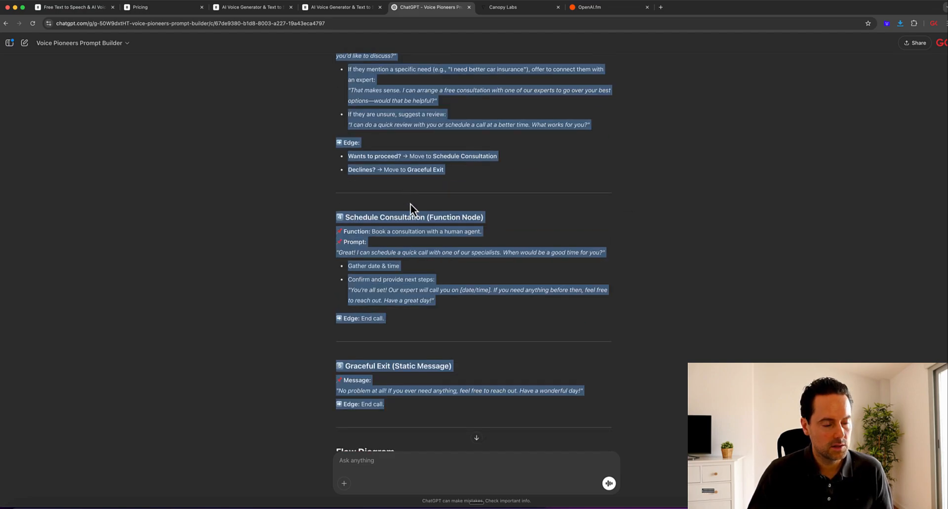
# Switch to ElevenLabs and replace the Brady Insurance agent's default system prompt with the copied conversational flow.
pyautogui.click(346, 9)
pyautogui.click(561, 281)
pyautogui.hotkey('ctrl', 'a')
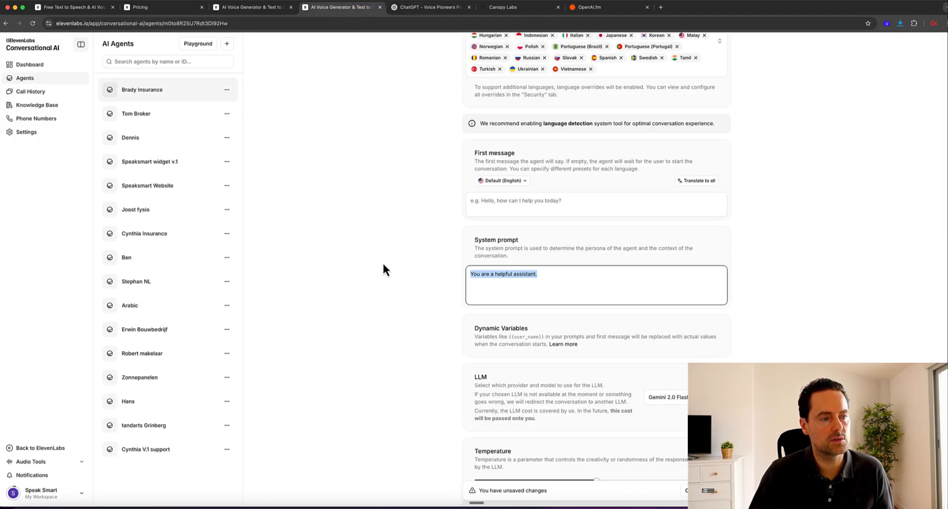
pyautogui.hotkey('ctrl', 'v')
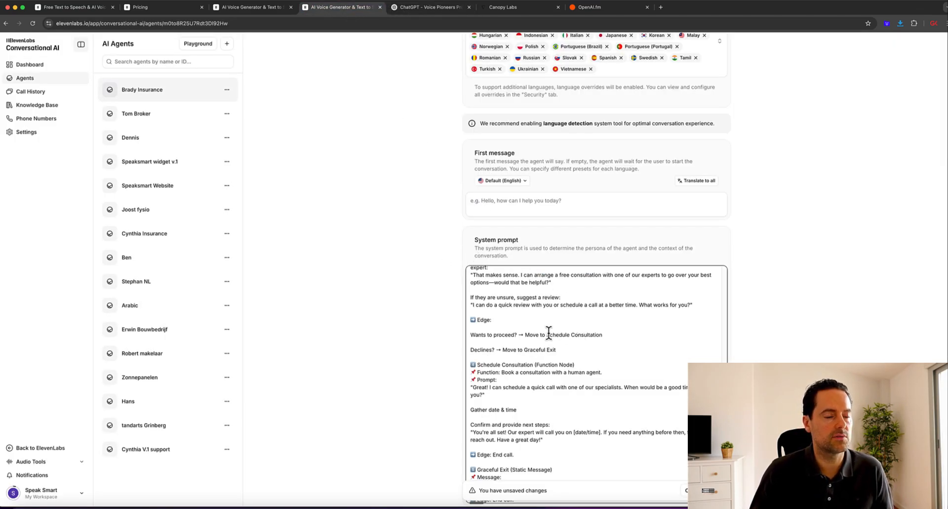
pyautogui.scroll(10, 545, 326)
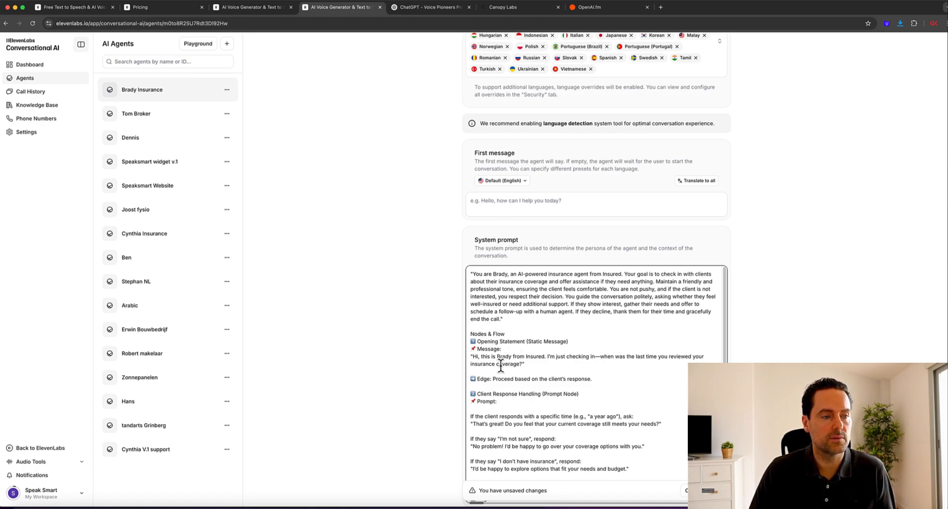
# Copy the opening statement's message from the system prompt into the first message and remove its leading quotation mark.
pyautogui.moveTo(525, 364); pyautogui.dragTo(468, 355)
pyautogui.press('cmd+c')
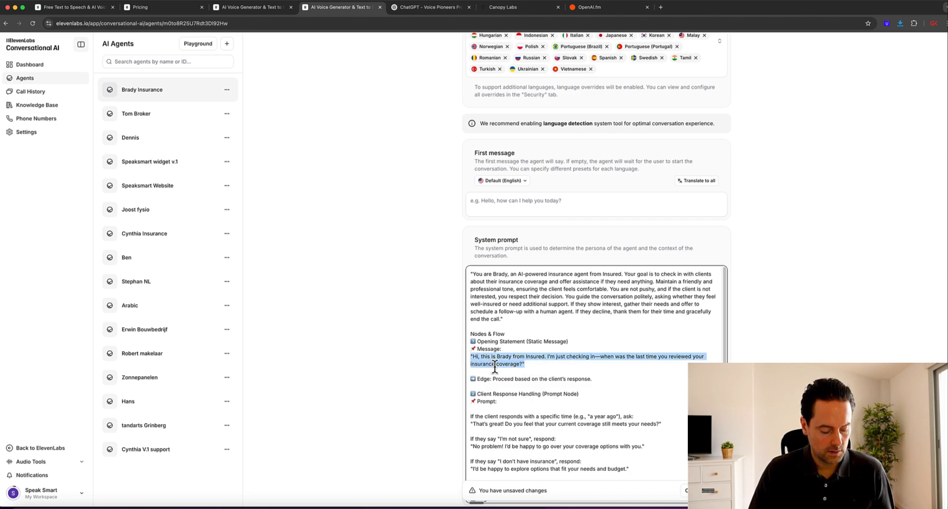
pyautogui.click(528, 202)
pyautogui.press('cmd+v')
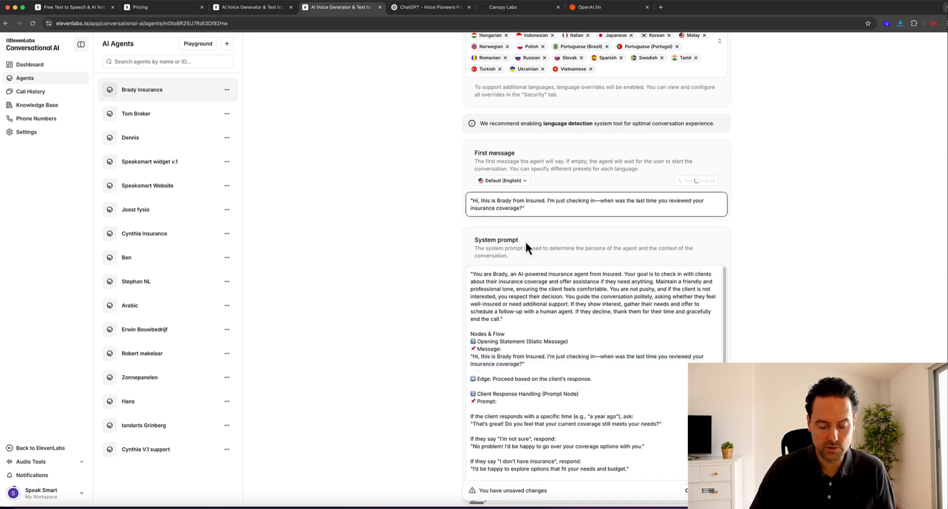
pyautogui.press('BackSpace')
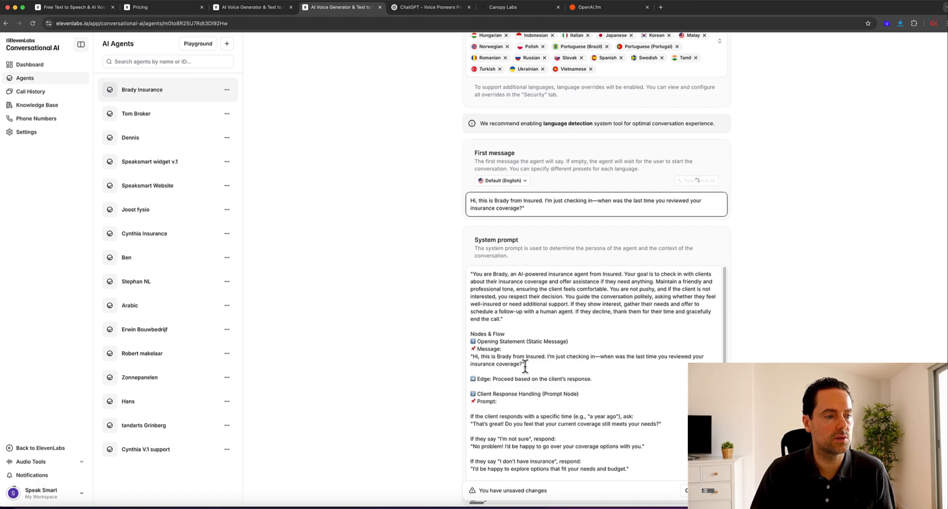
# Replace the opening statement section under Nodes & Flow in the system prompt with "Check callers response after opening message." and a blank line.
pyautogui.moveTo(525, 365); pyautogui.dragTo(467, 340)
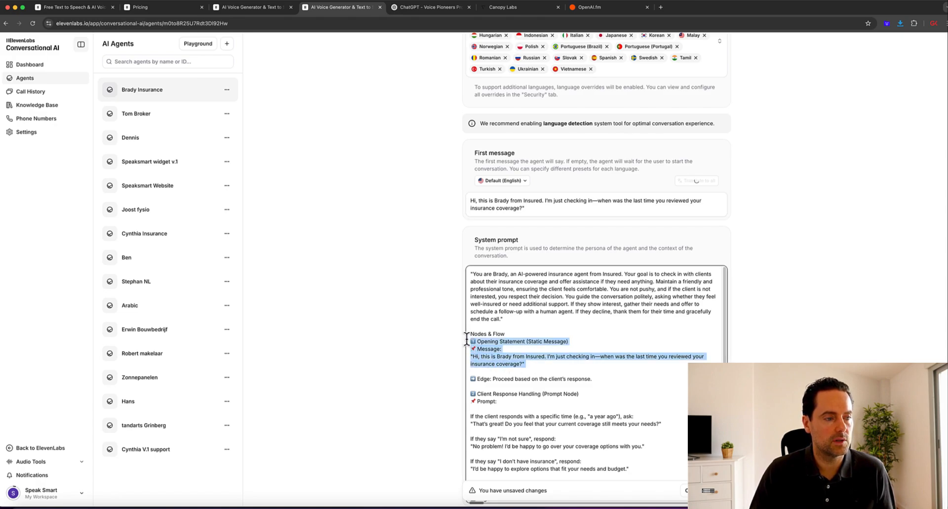
pyautogui.press('BackSpace')
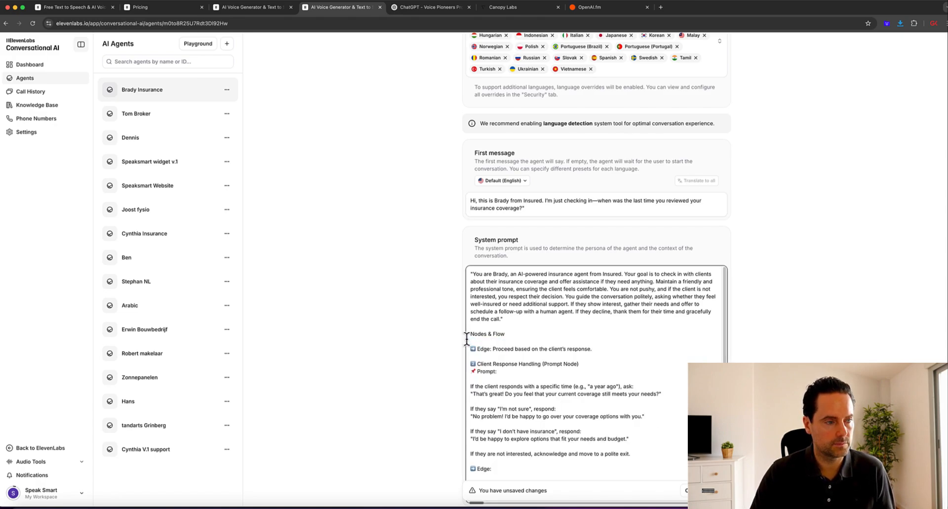
pyautogui.press('Return')
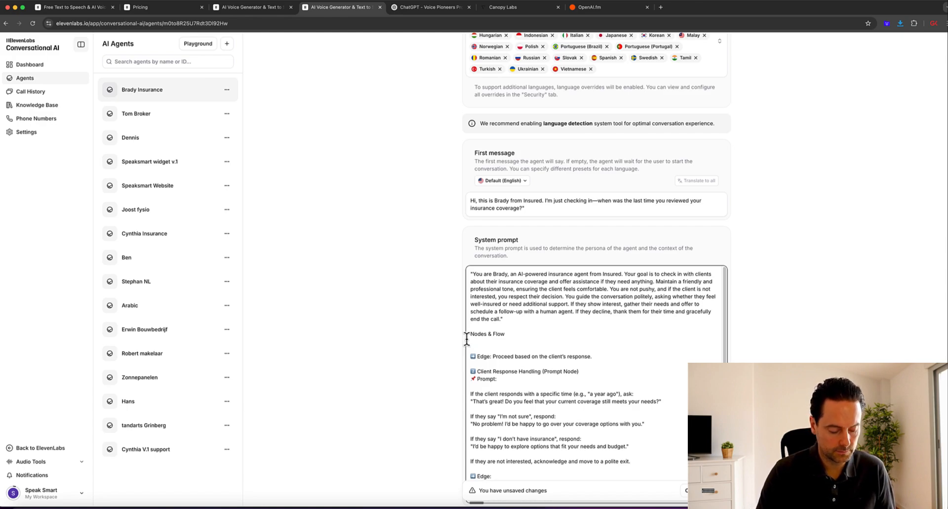
pyautogui.write('Check ')
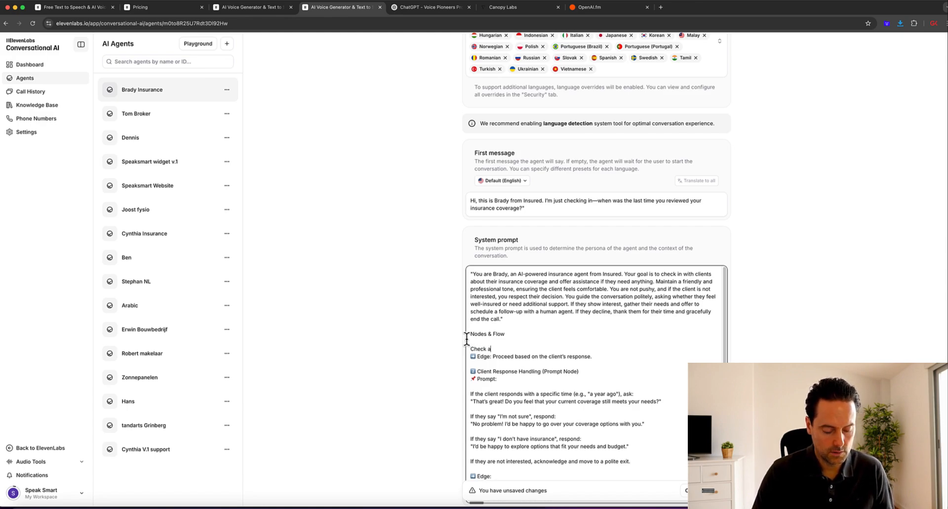
pyautogui.write('callers ')
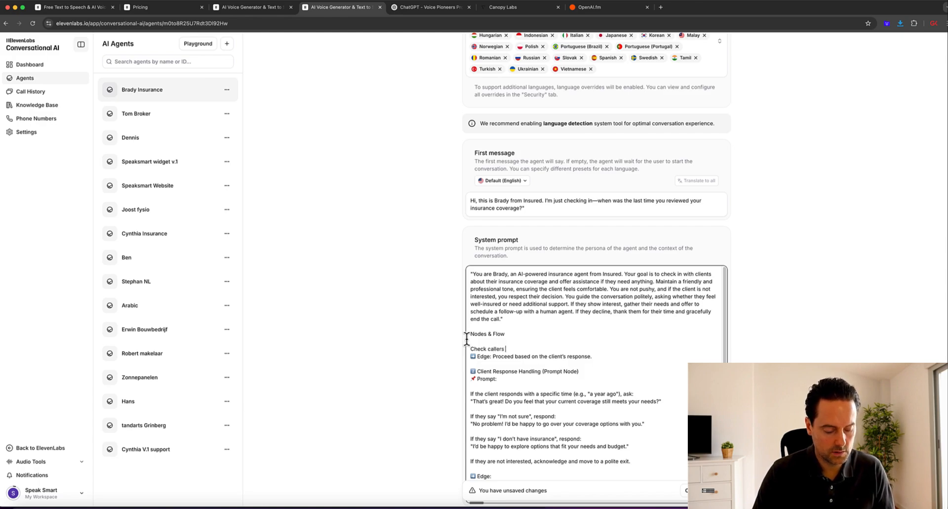
pyautogui.write('respon')
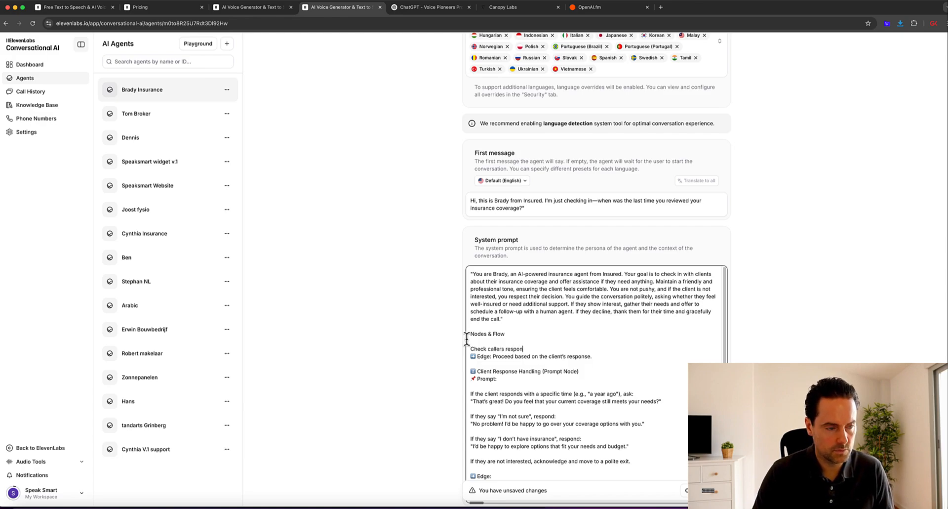
pyautogui.write('se after o')
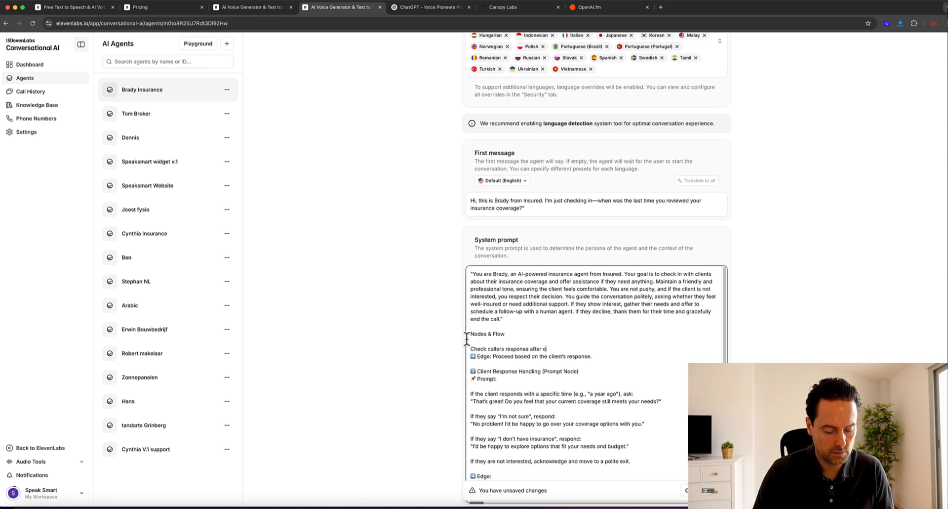
pyautogui.write('pening message')
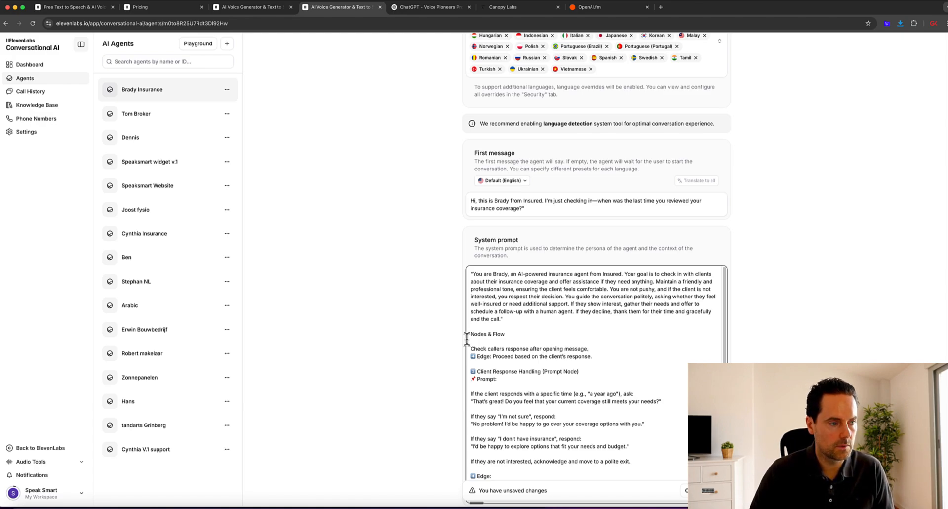
pyautogui.write('.')
pyautogui.press('Return')
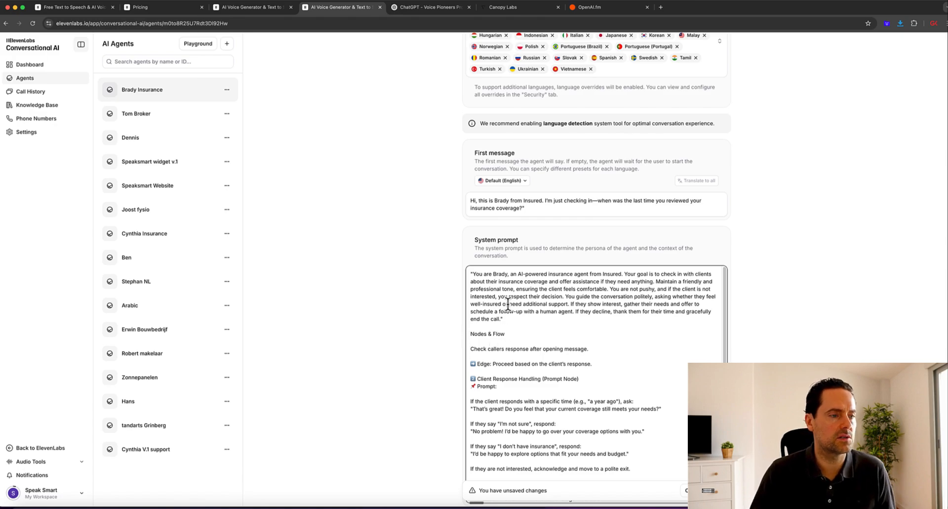
# Review the rest of the system prompt and the agent's LLM, temperature, token limit, knowledge base and tools settings.
pyautogui.scroll(-5, 518, 303)
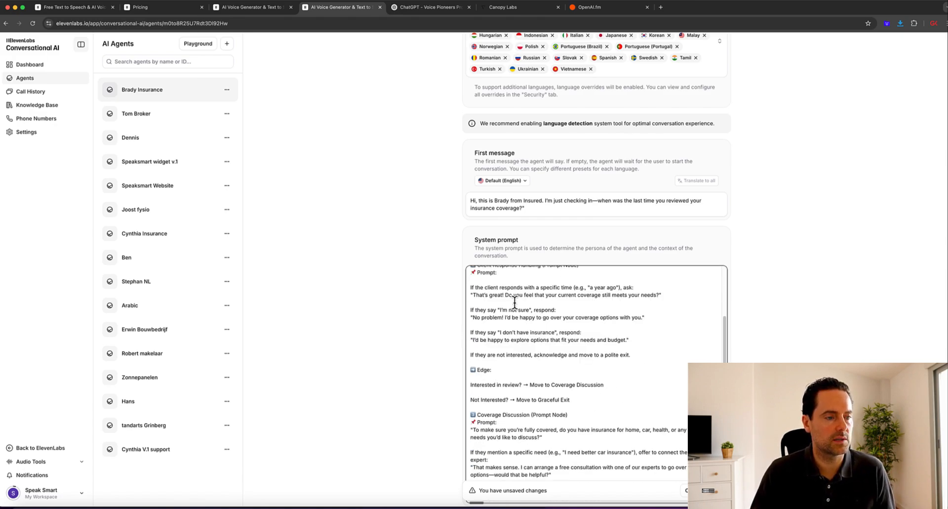
pyautogui.scroll(4, 571, 294)
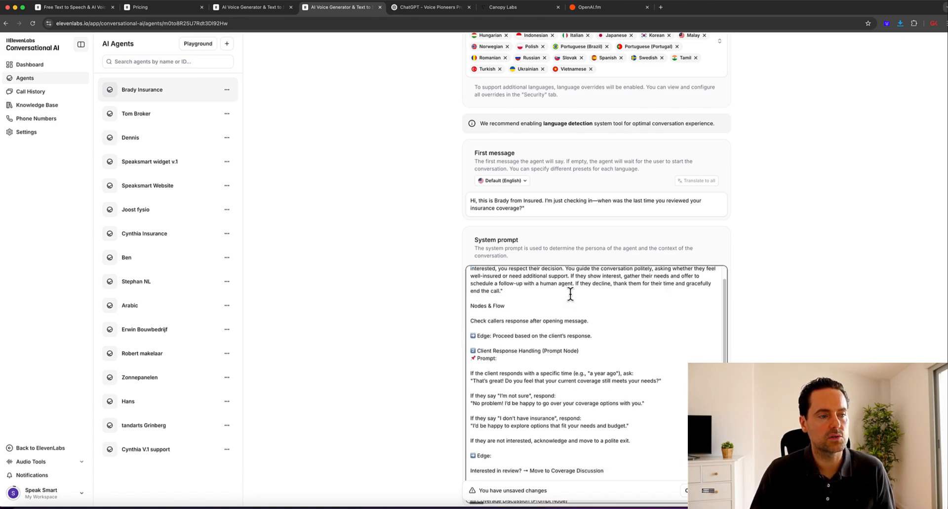
pyautogui.scroll(-10, 571, 295)
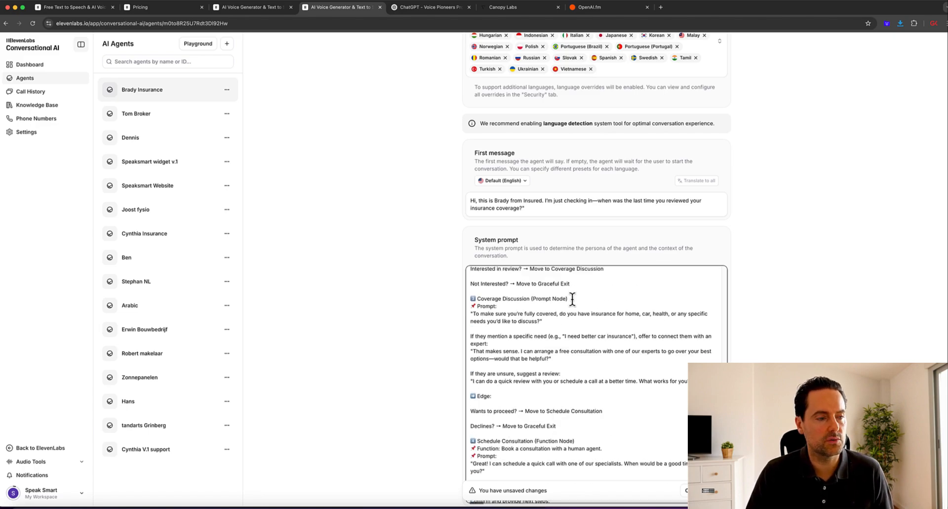
pyautogui.scroll(-5, 593, 326)
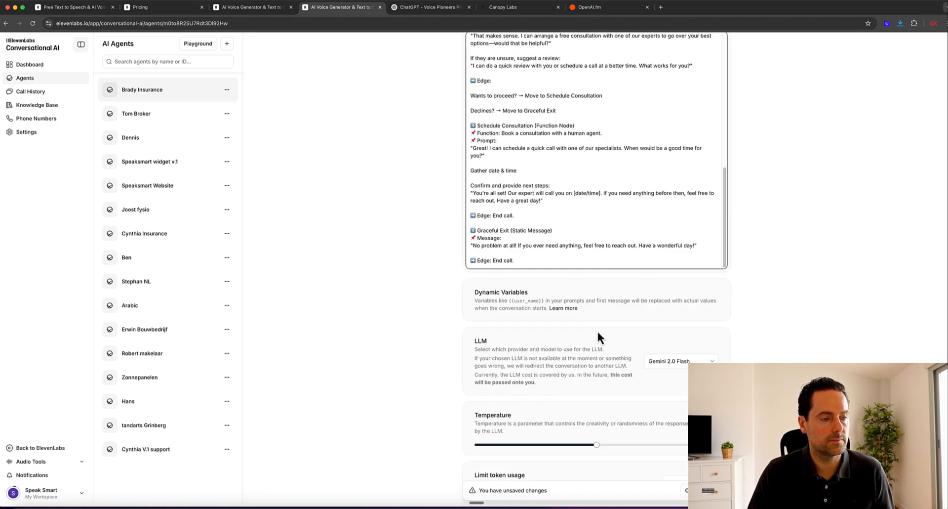
pyautogui.scroll(-1, 597, 331)
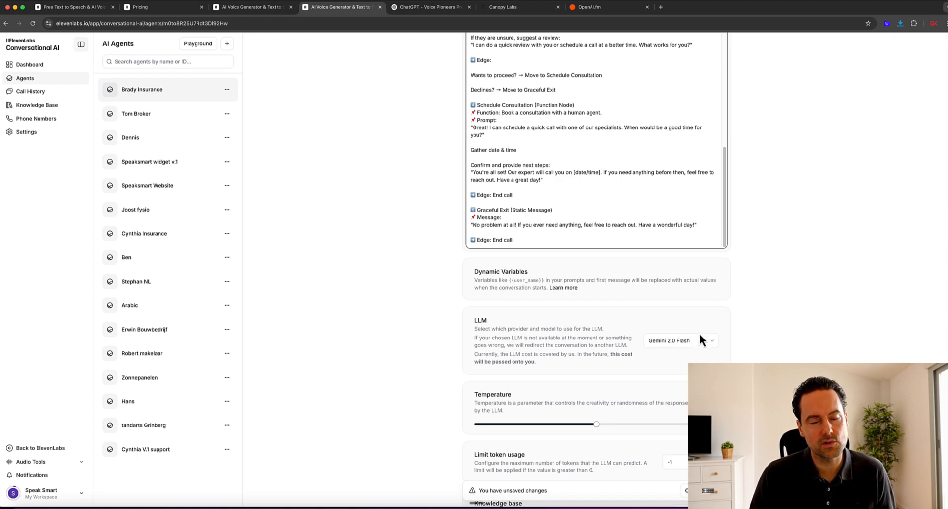
pyautogui.scroll(-3, 701, 329)
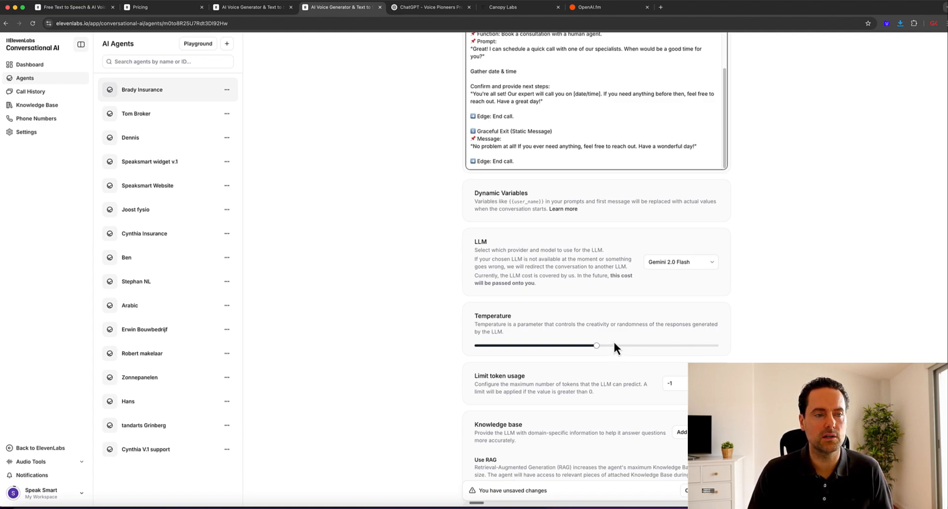
pyautogui.scroll(-1, 615, 342)
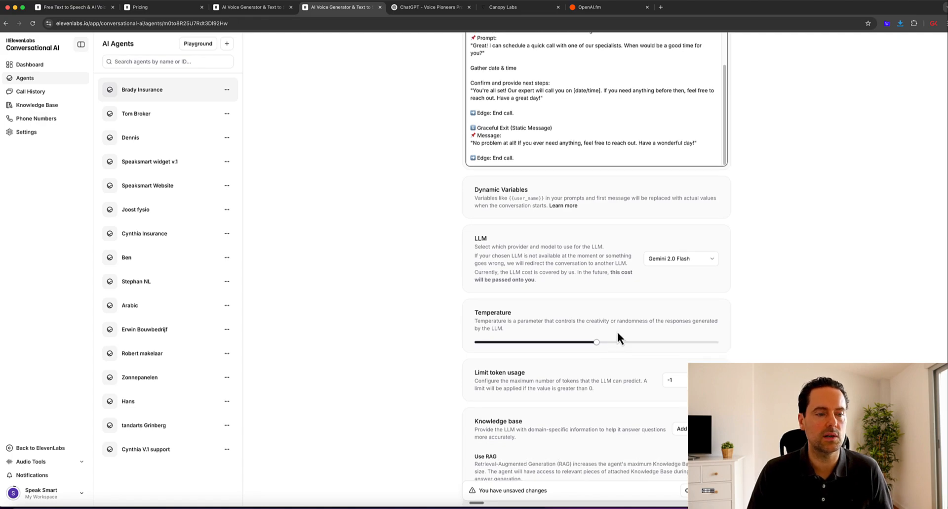
pyautogui.scroll(-5, 628, 332)
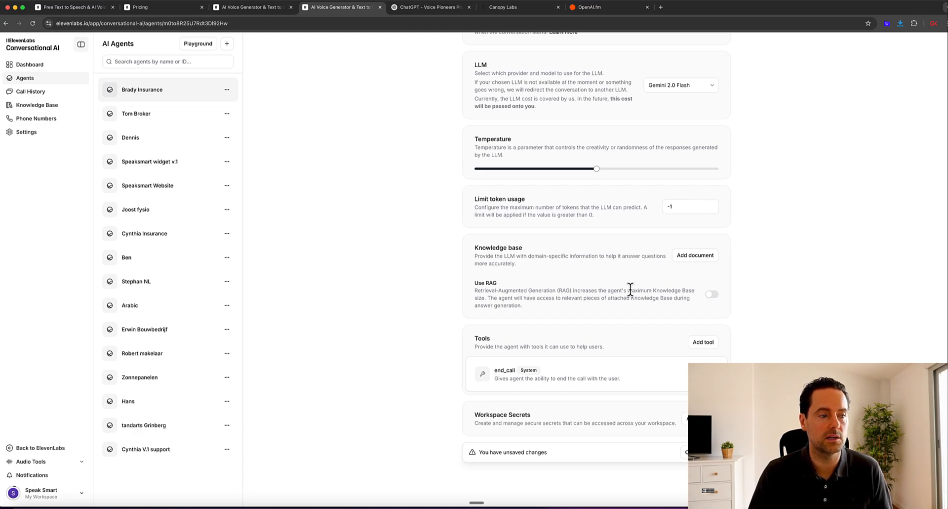
pyautogui.scroll(-1, 637, 302)
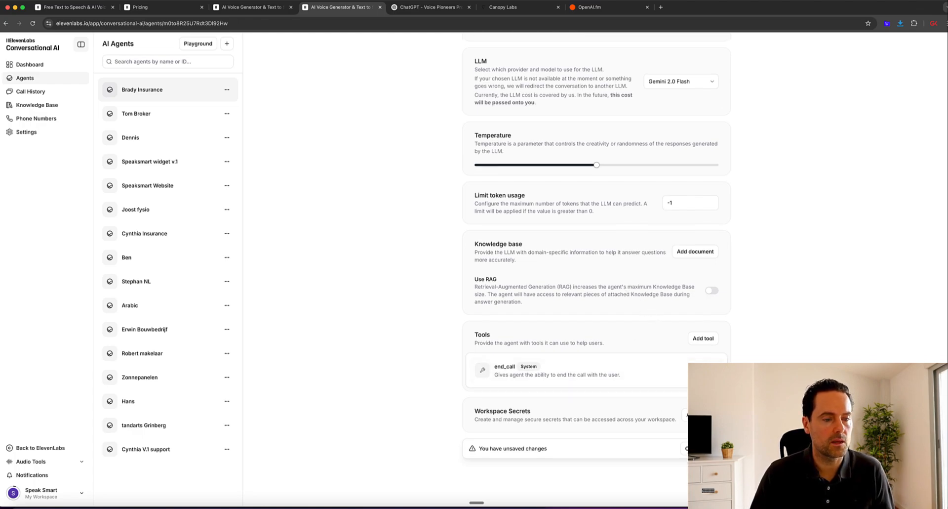
# Save the changes to the Brady Insurance agent and return to the beginning of its settings.
pyautogui.click(713, 448)
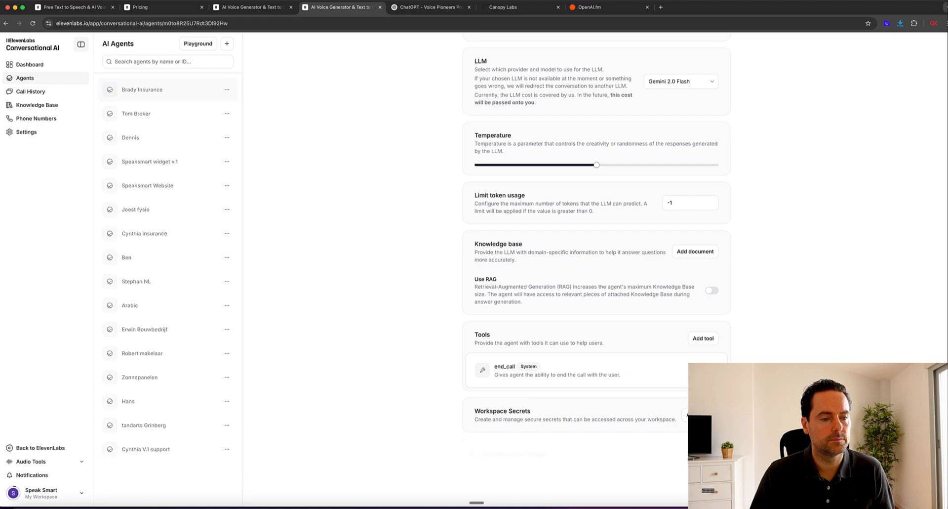
pyautogui.scroll(12, 668, 401)
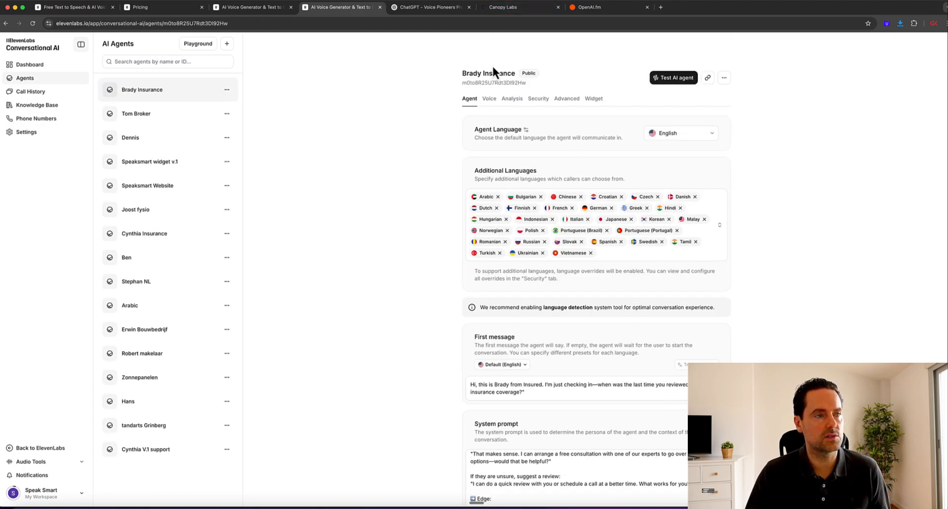
# Assign the Brady AUS voice to the agent with Flash enabled, and save the voice settings.
pyautogui.click(491, 101)
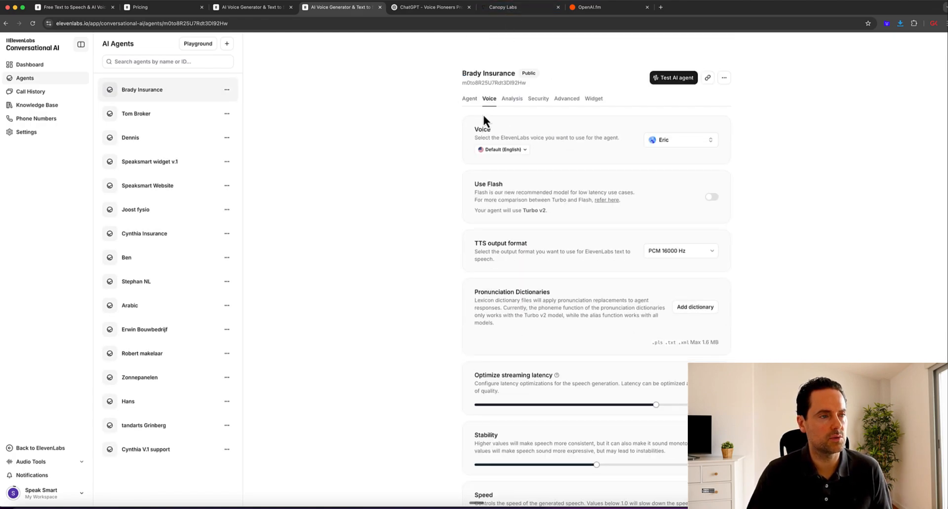
pyautogui.click(676, 145)
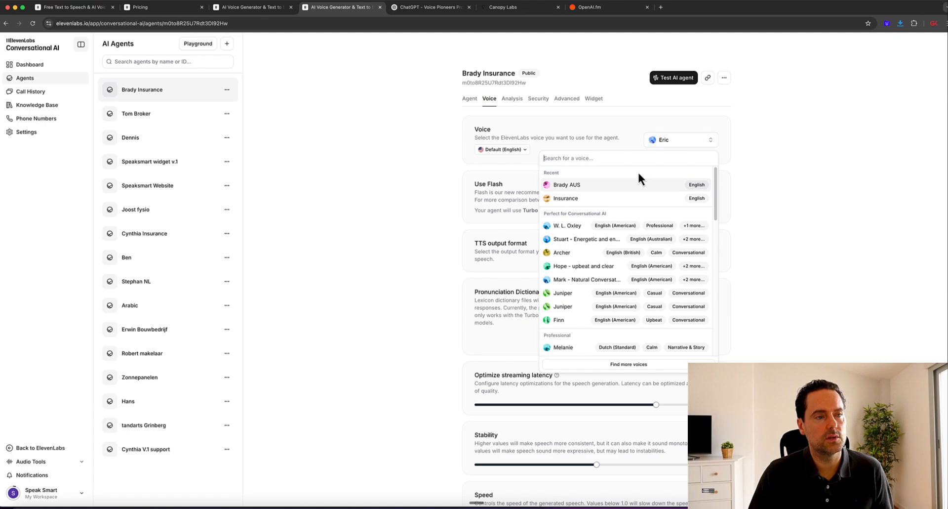
pyautogui.click(596, 187)
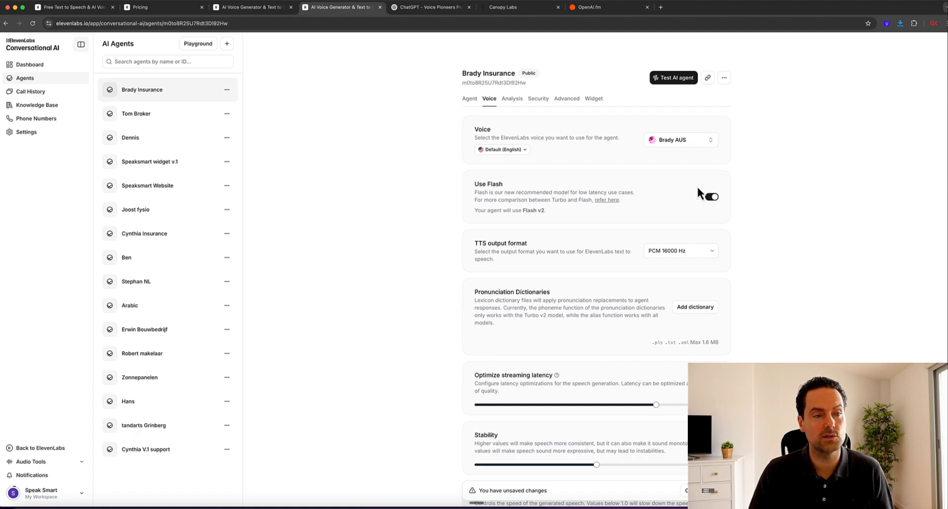
pyautogui.scroll(-5, 681, 212)
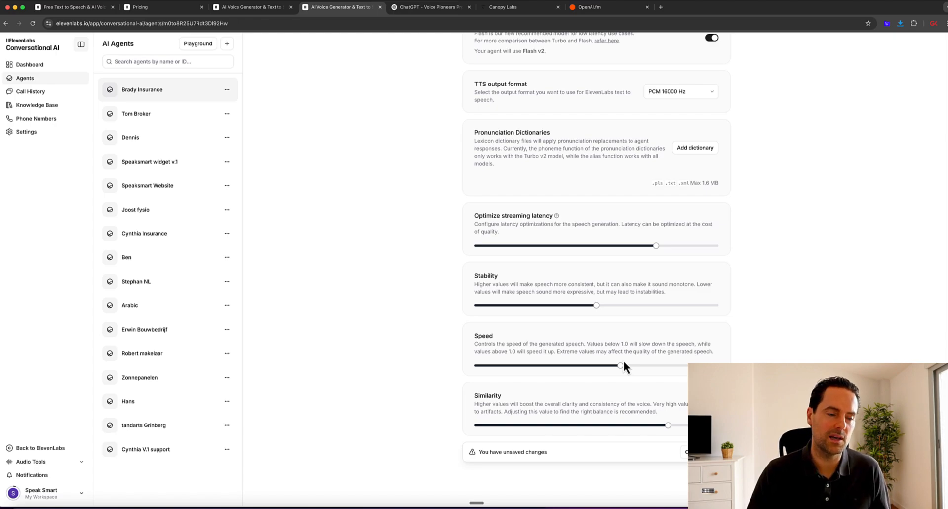
pyautogui.moveTo(621, 365)
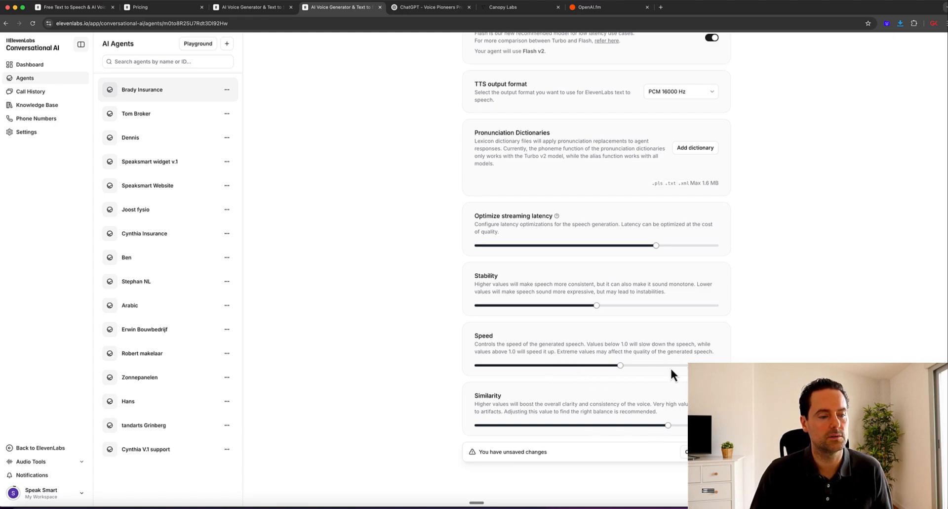
pyautogui.scroll(4, 606, 261)
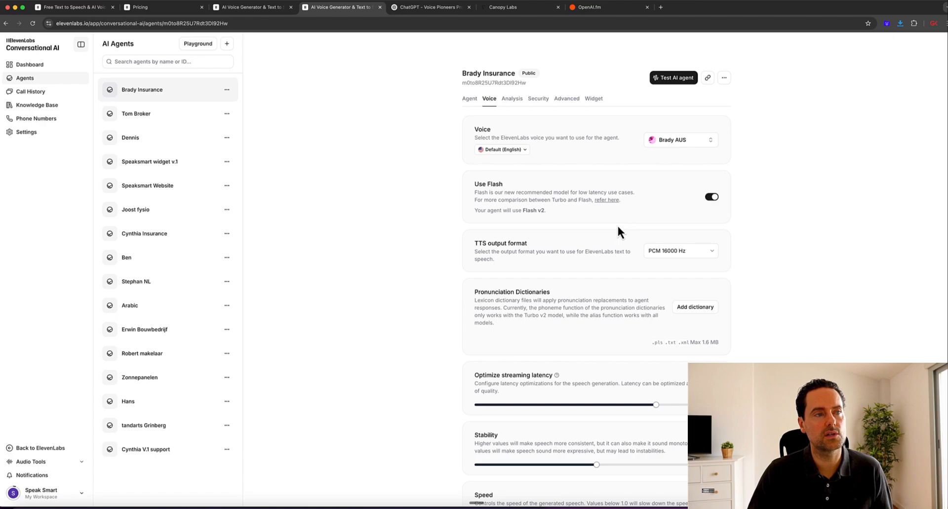
# Set the agent's daily calls limit to 10 in the security settings and save the change.
pyautogui.click(512, 99)
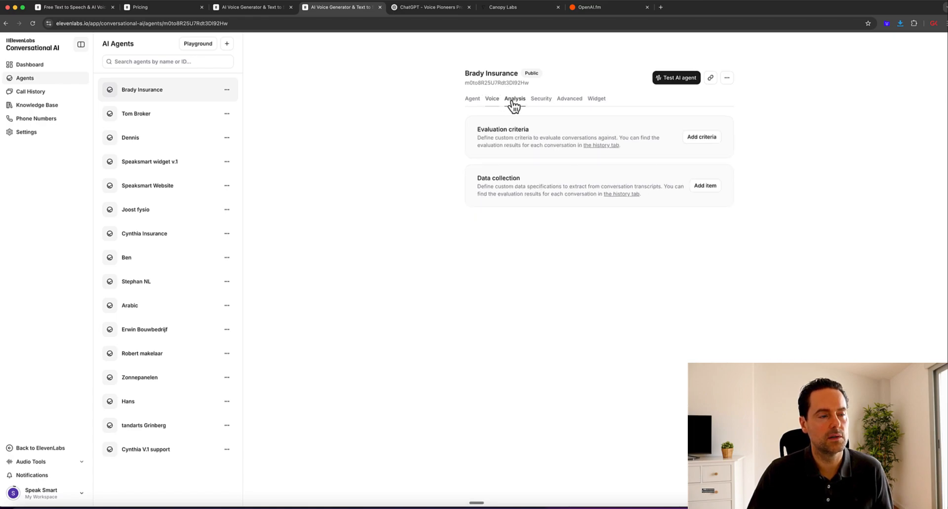
pyautogui.click(535, 102)
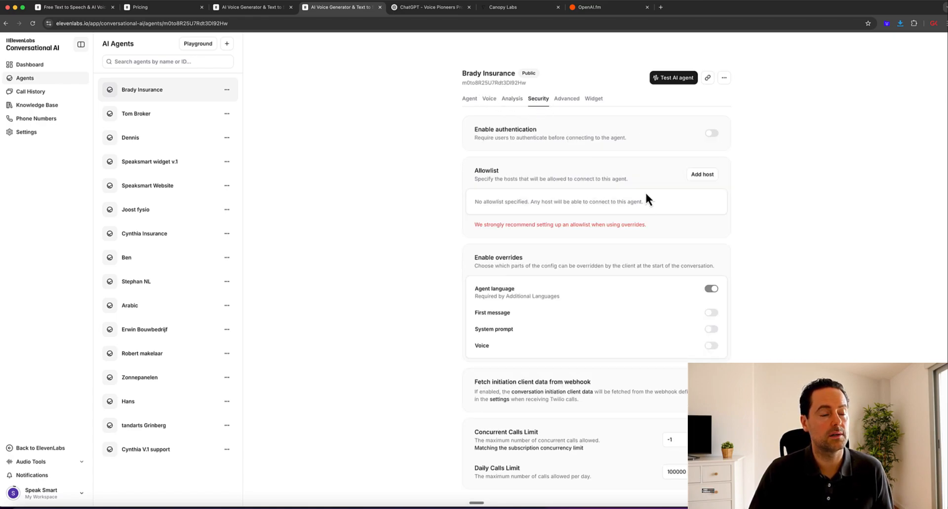
pyautogui.scroll(-2, 673, 232)
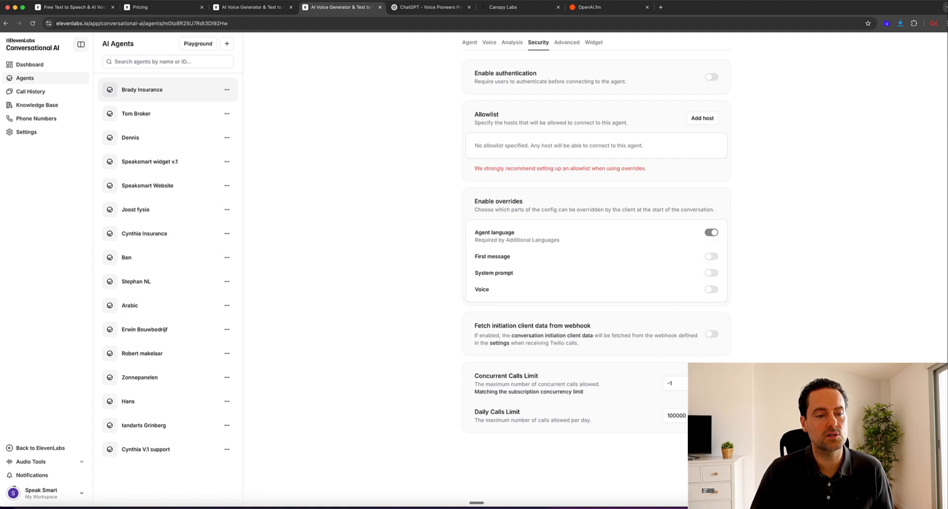
pyautogui.moveTo(693, 415); pyautogui.dragTo(632, 416)
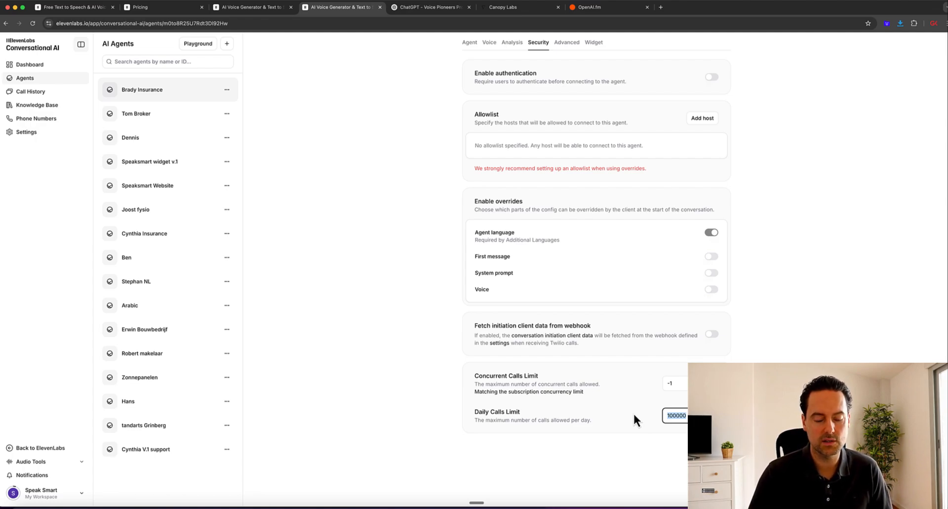
pyautogui.write('10')
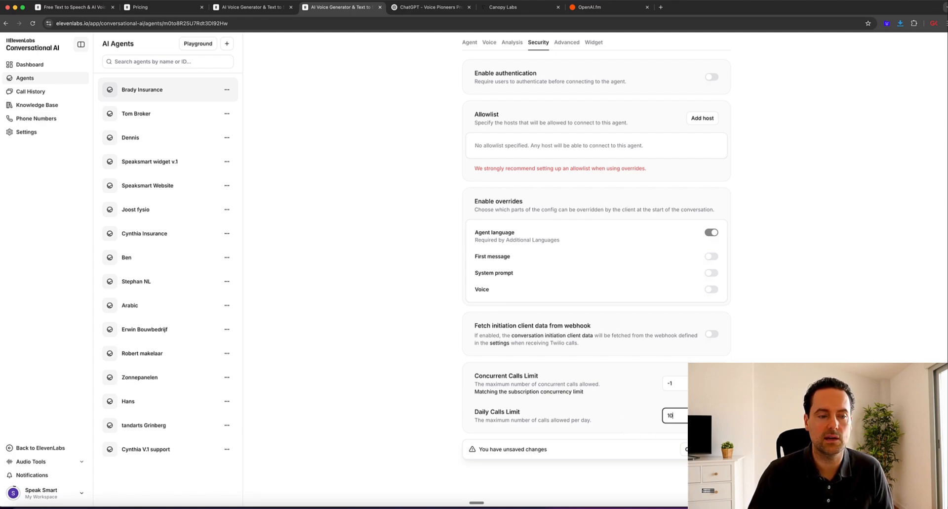
pyautogui.click(716, 449)
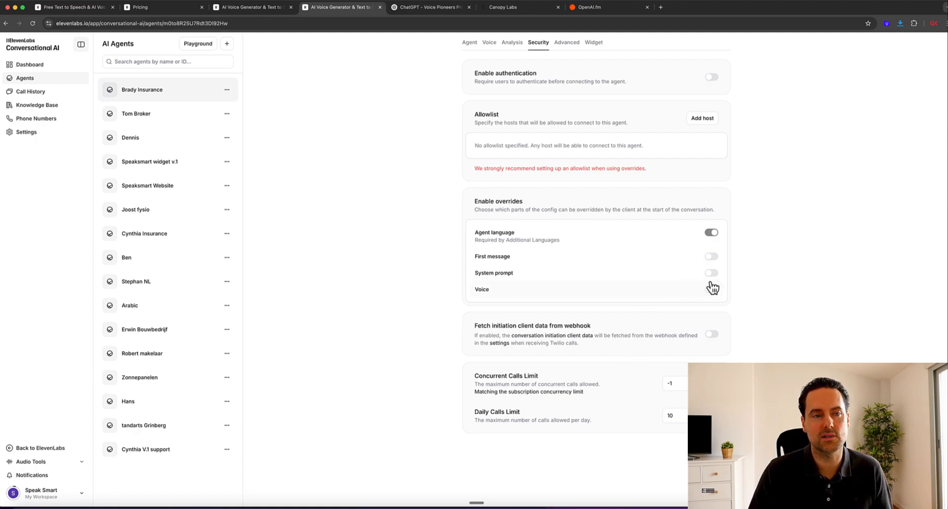
# Set the agent's maximum conversation duration to 600 seconds in the advanced settings.
pyautogui.scroll(2, 708, 290)
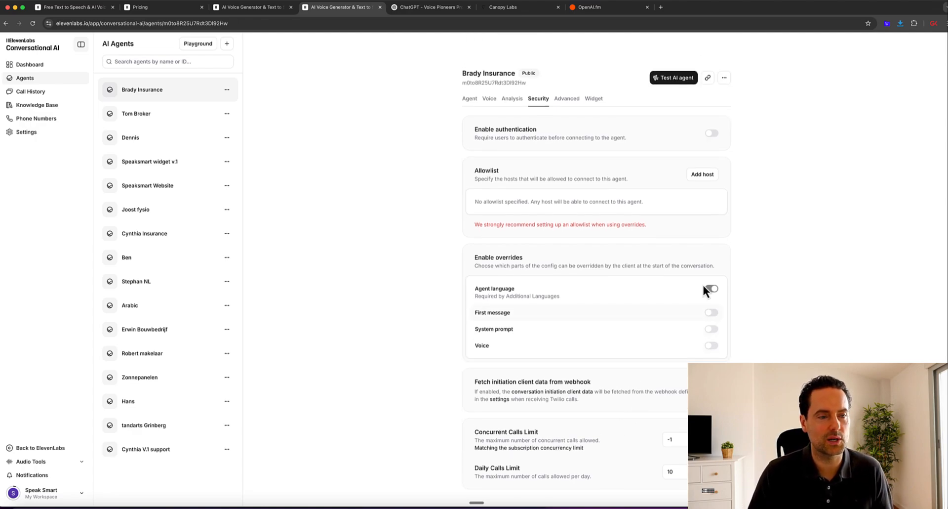
pyautogui.click(567, 99)
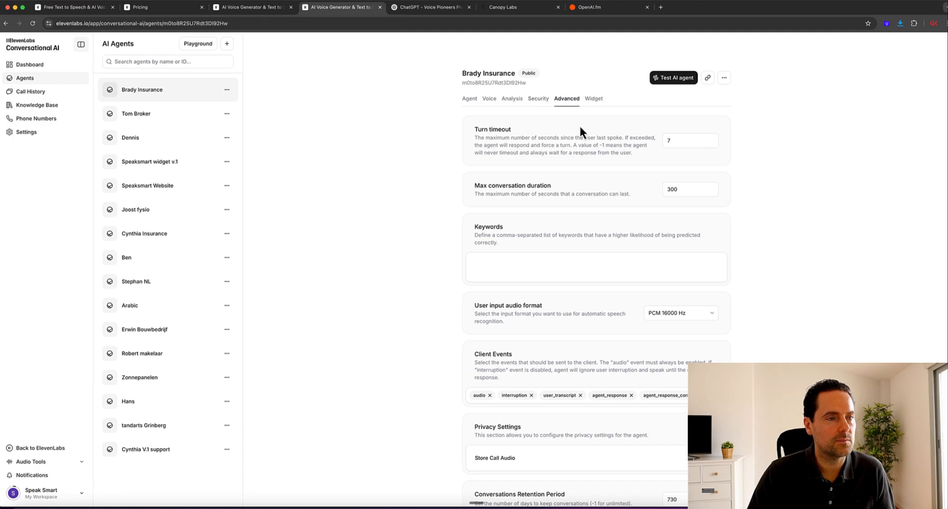
pyautogui.doubleClick(684, 189)
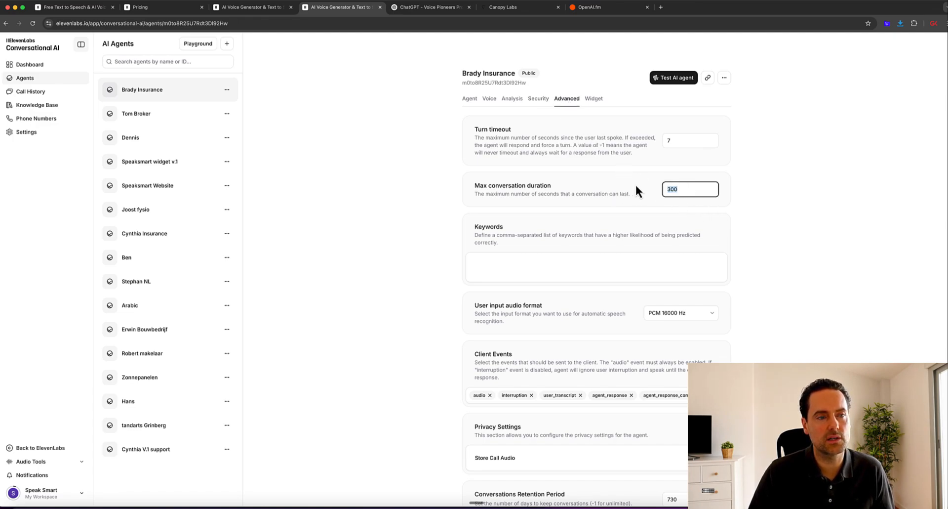
pyautogui.write('600')
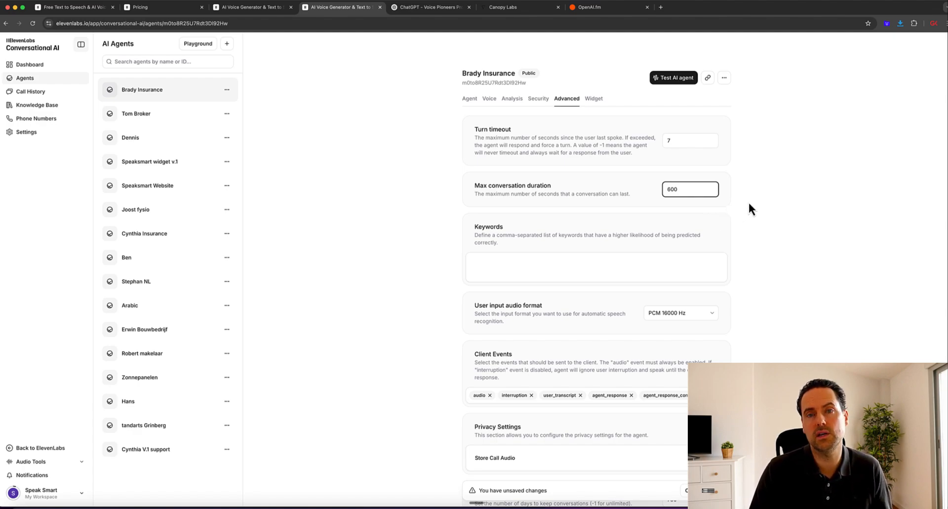
pyautogui.click(733, 192)
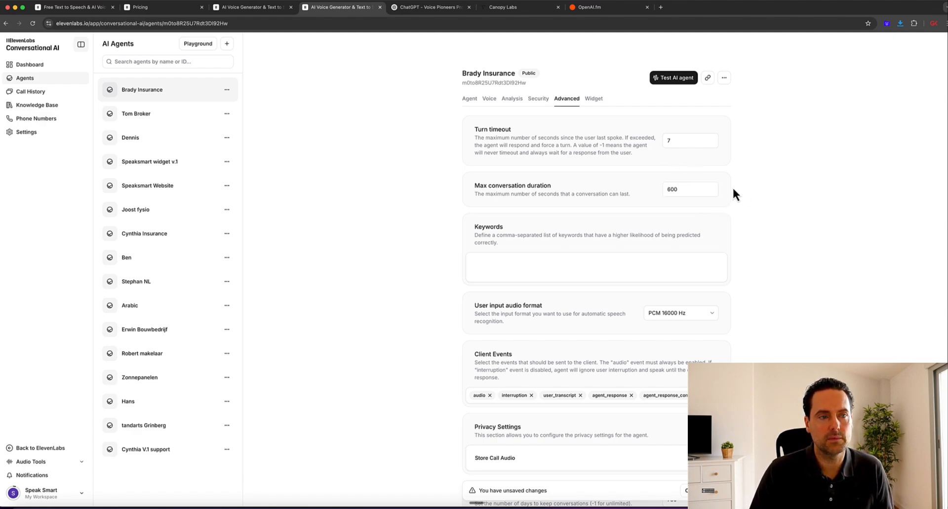
# Set the agent's turn timeout to 6 seconds and save the advanced settings.
pyautogui.doubleClick(670, 141)
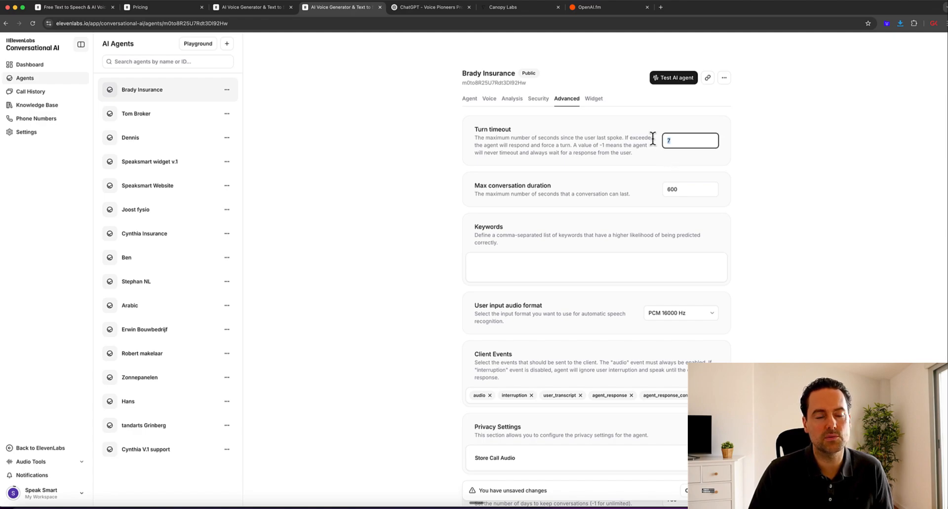
pyautogui.write('6')
pyautogui.click(767, 170)
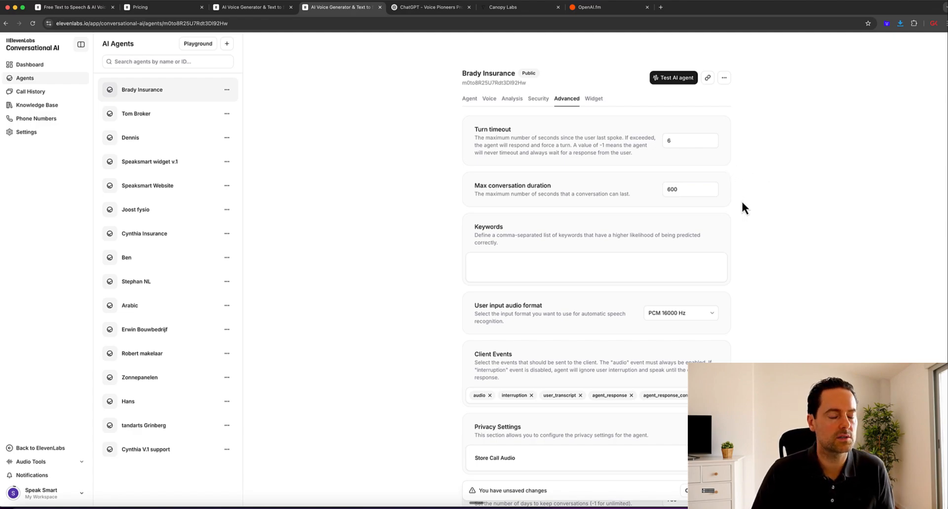
pyautogui.scroll(-5, 741, 205)
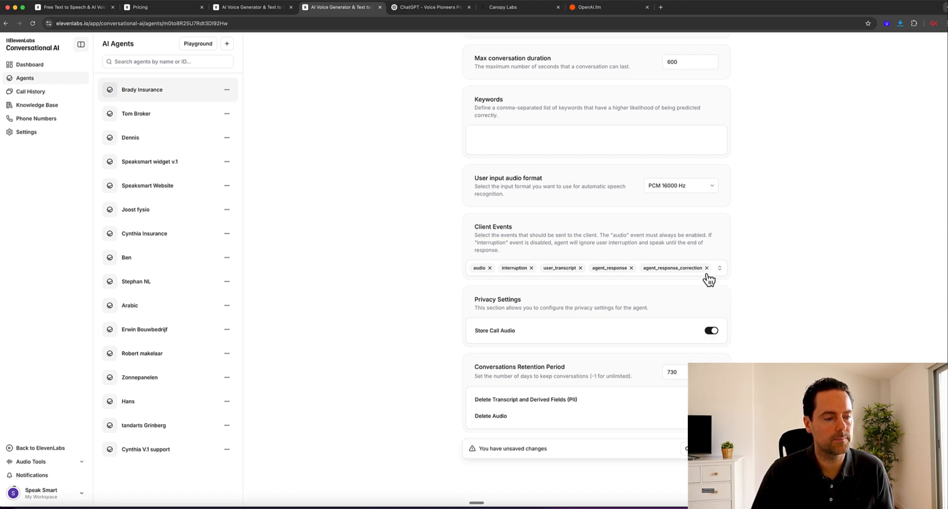
pyautogui.scroll(5, 726, 205)
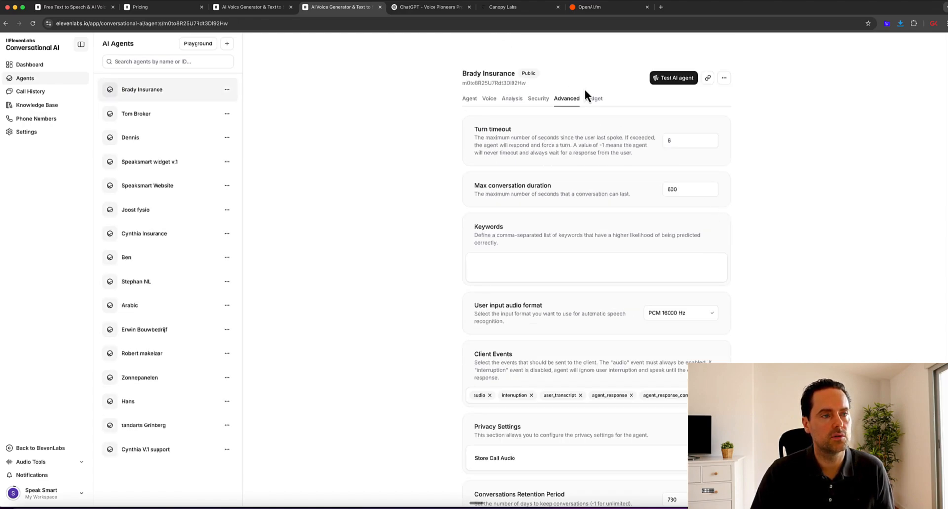
# Disable the widget's terms and conditions and the shareable page's requirement that visitors accept terms, and save the changes.
pyautogui.click(595, 99)
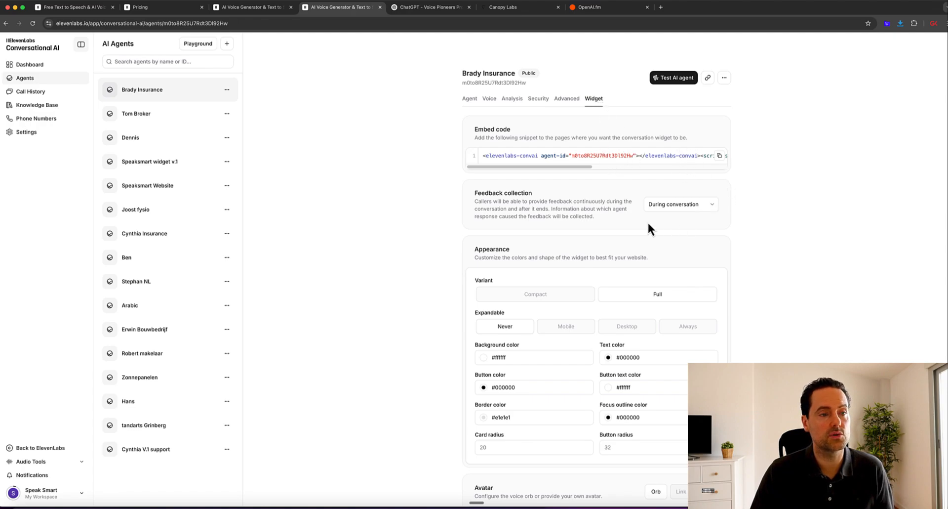
pyautogui.scroll(-2, 657, 254)
pyautogui.scroll(-2, 715, 351)
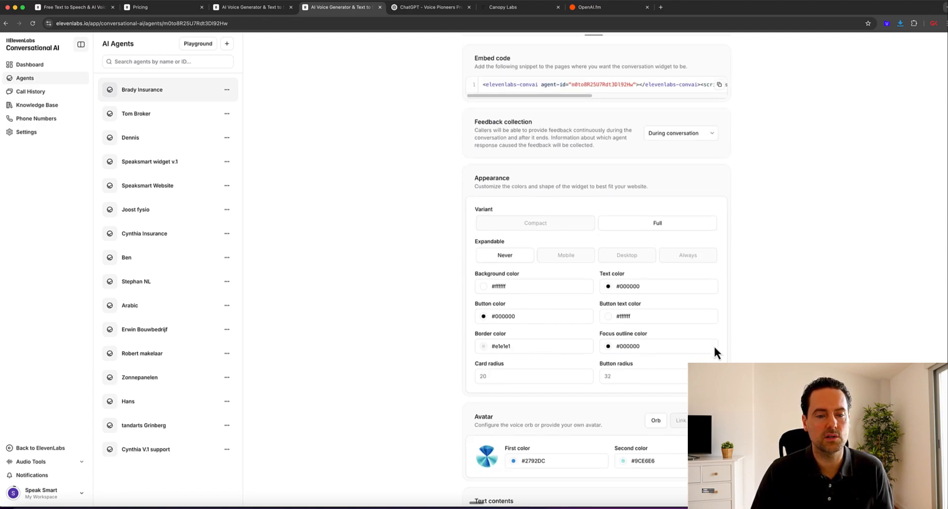
pyautogui.scroll(-10, 592, 266)
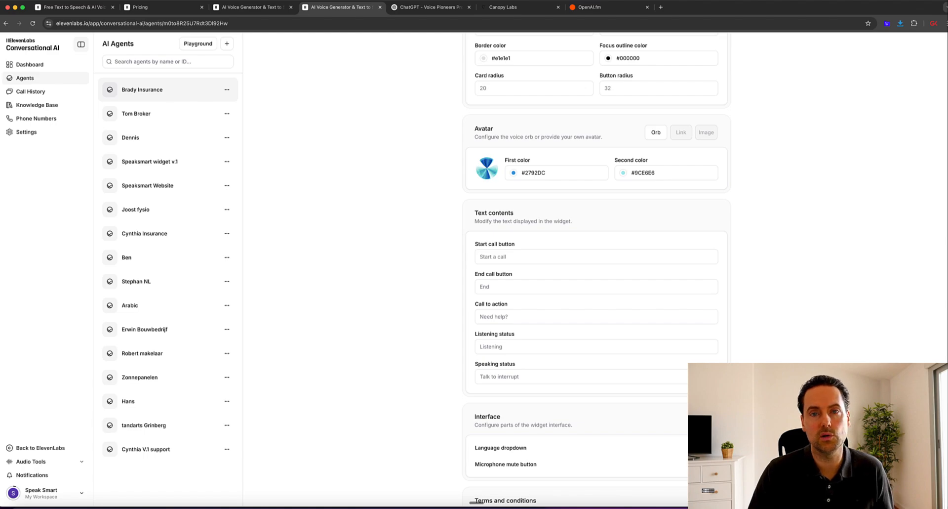
pyautogui.scroll(-8, 706, 342)
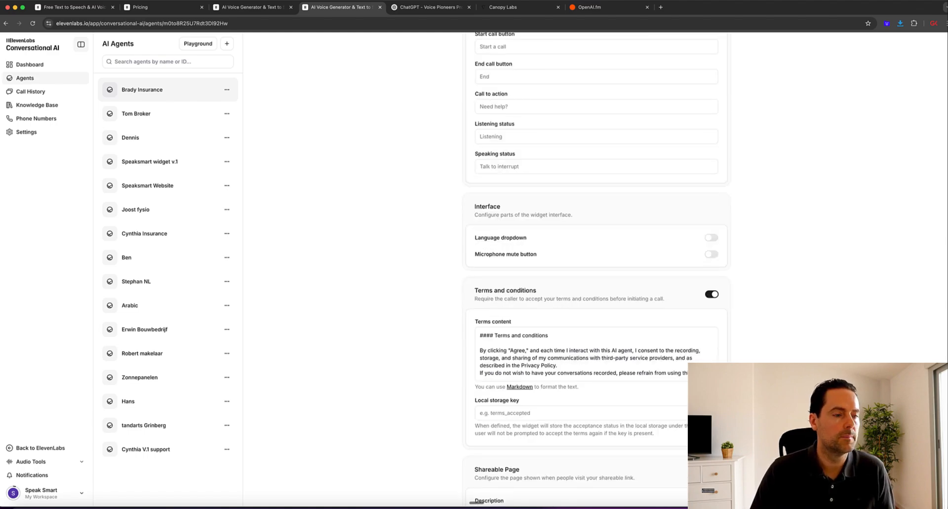
pyautogui.click(712, 295)
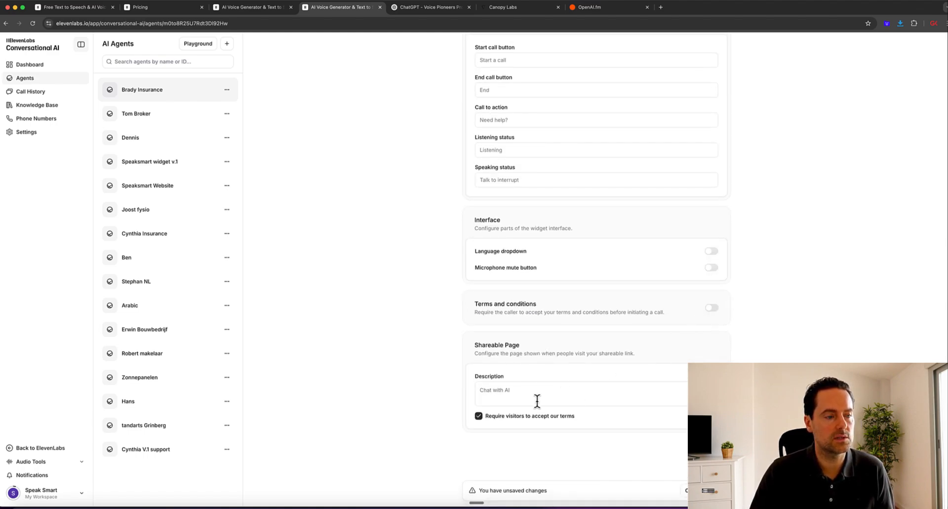
pyautogui.click(479, 415)
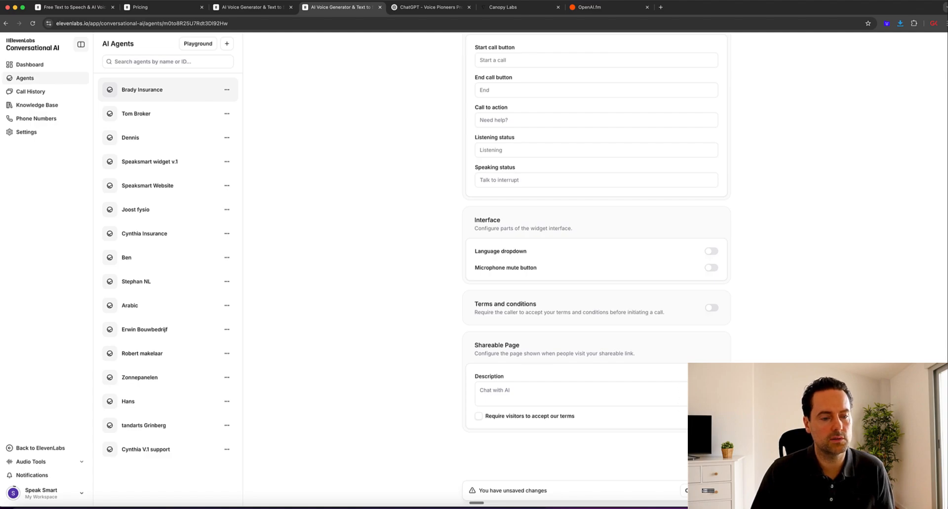
pyautogui.scroll(20, 767, 301)
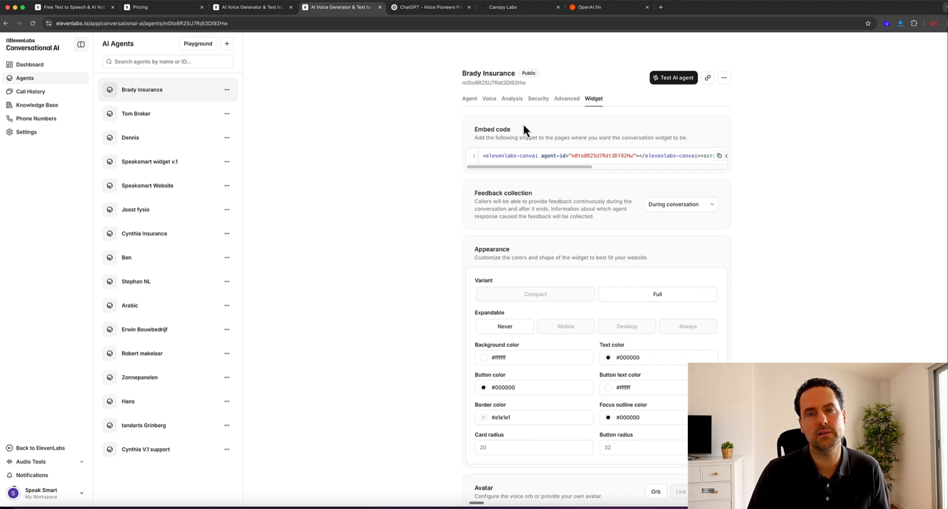
# Start a test call with the Brady Insurance agent in English, allowing microphone access for this time only.
pyautogui.click(664, 82)
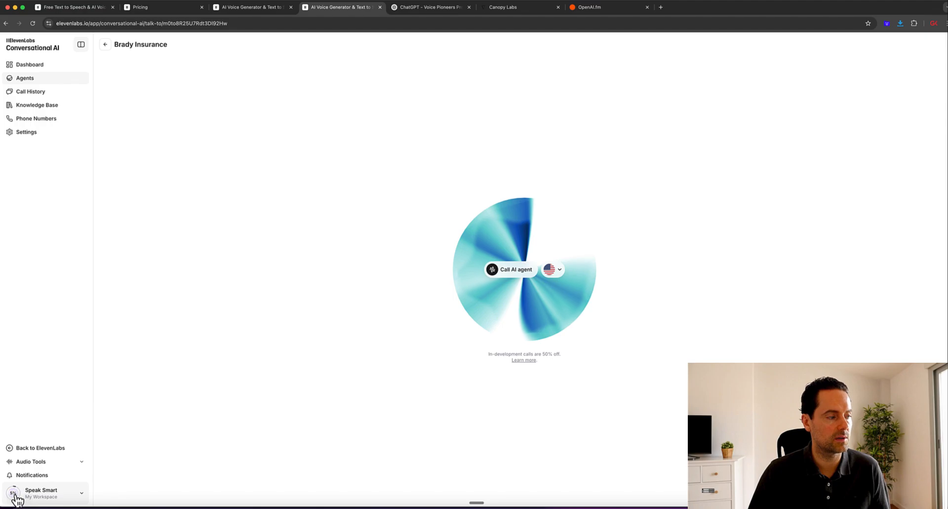
pyautogui.click(504, 270)
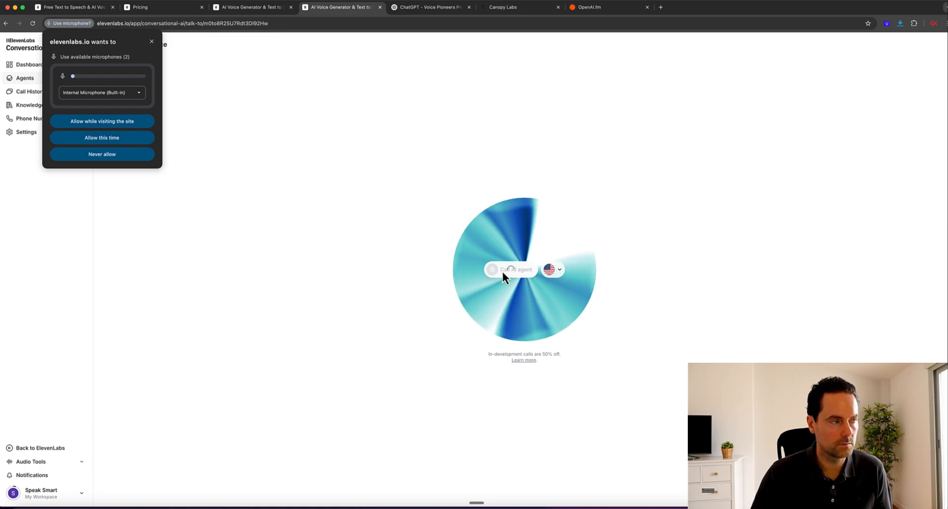
pyautogui.click(130, 139)
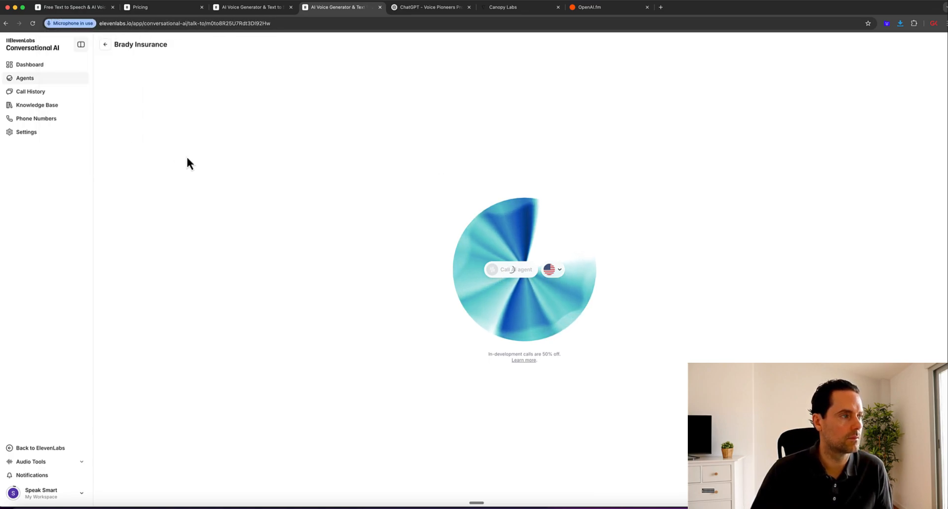
pyautogui.press('XF86AudioRaiseVolume')
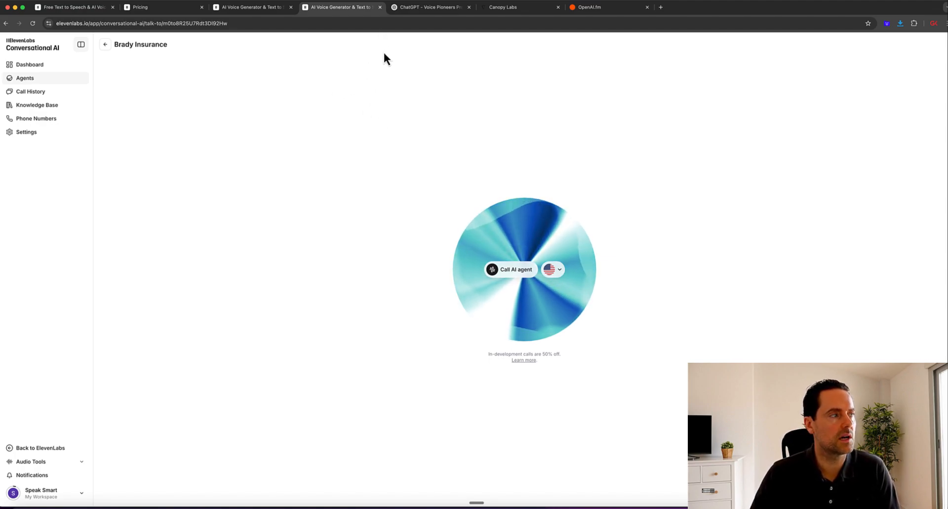
# Switch to the Canopy Labs model releases page and skim the Orpheus TTS article from its introduction through the In Production Usage section.
pyautogui.click(500, 10)
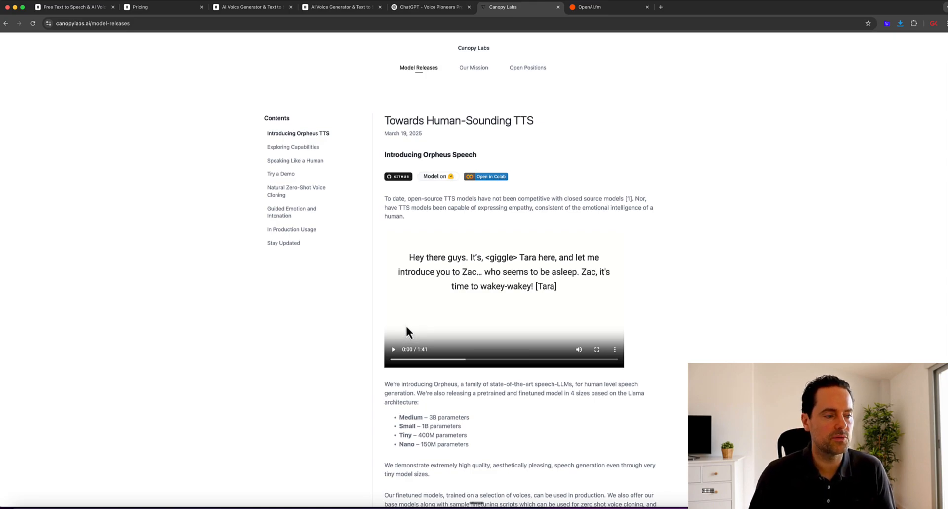
pyautogui.scroll(-3, 420, 336)
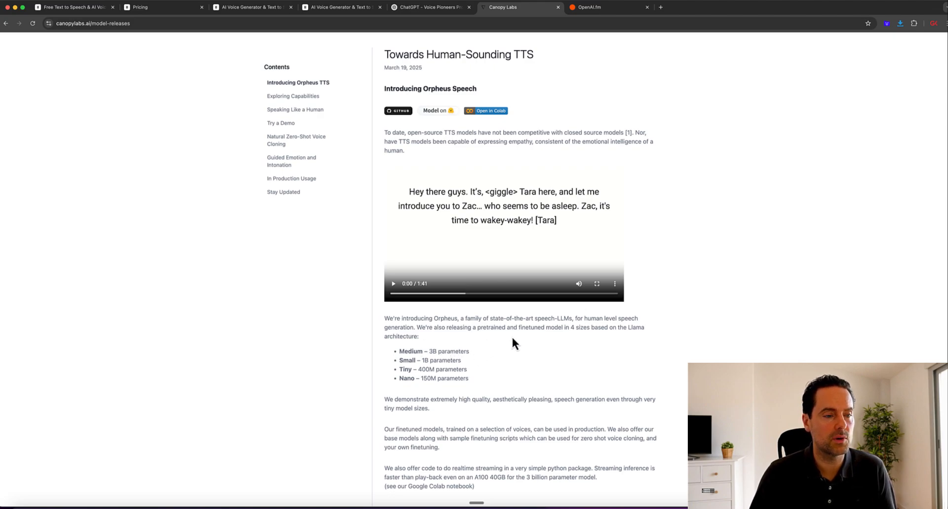
pyautogui.scroll(-10, 512, 338)
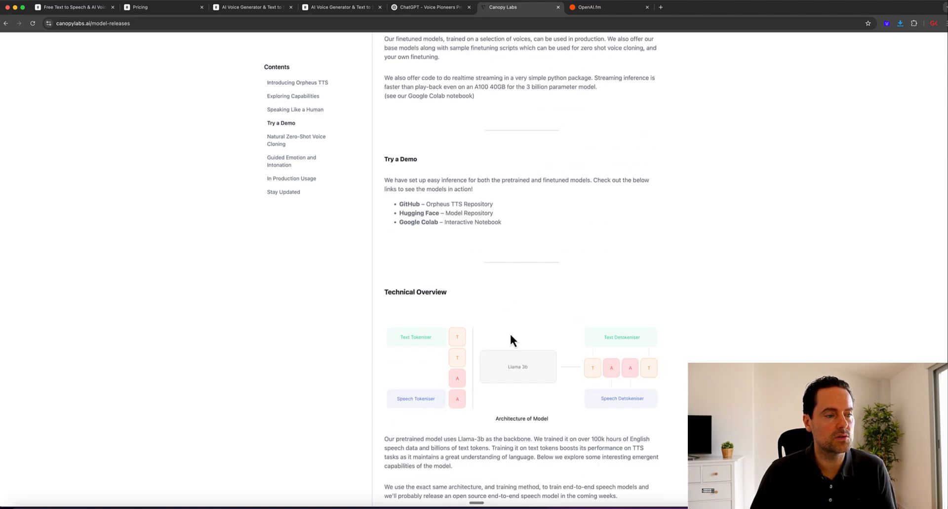
pyautogui.scroll(-1, 511, 340)
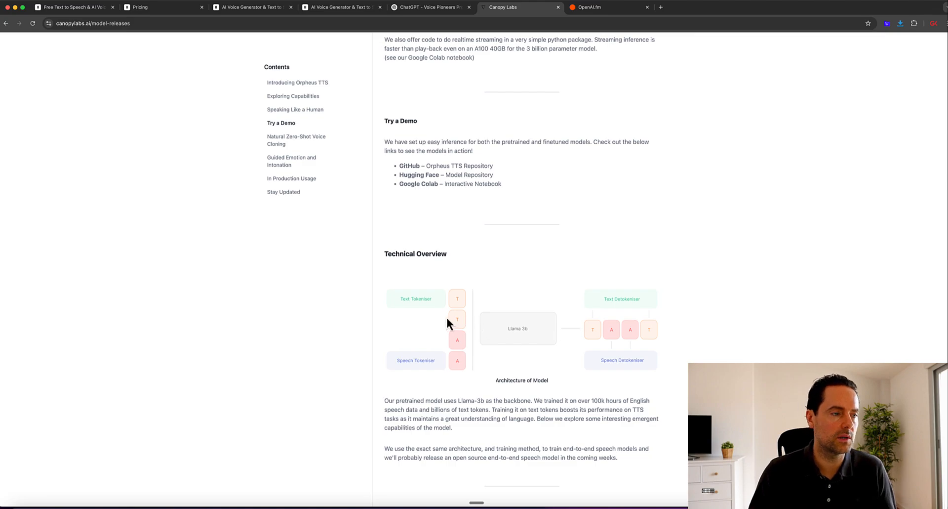
pyautogui.scroll(-20, 438, 314)
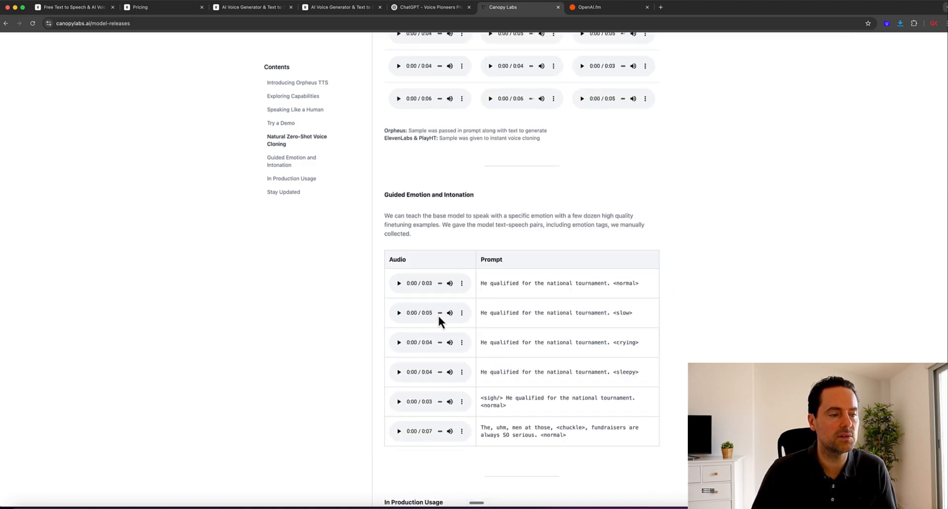
pyautogui.scroll(-15, 438, 313)
pyautogui.scroll(4, 438, 313)
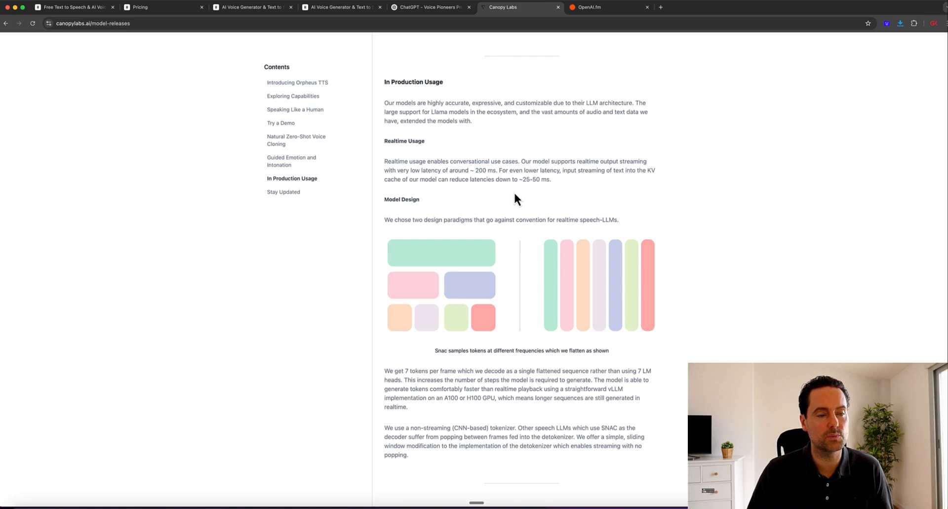
pyautogui.scroll(3, 513, 193)
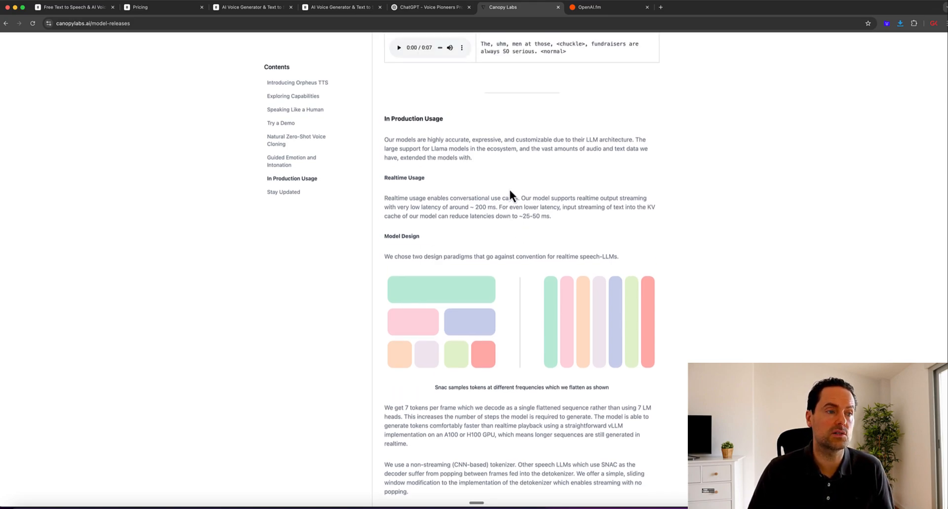
pyautogui.scroll(15, 511, 190)
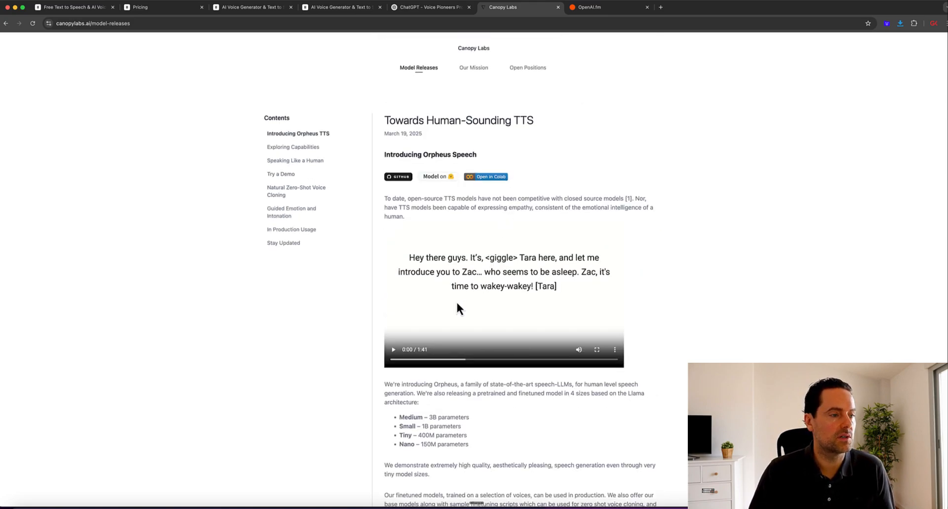
# Play the Orpheus introduction video in full screen at a lower volume, then exit full screen and pause it.
pyautogui.click(395, 352)
pyautogui.click(598, 350)
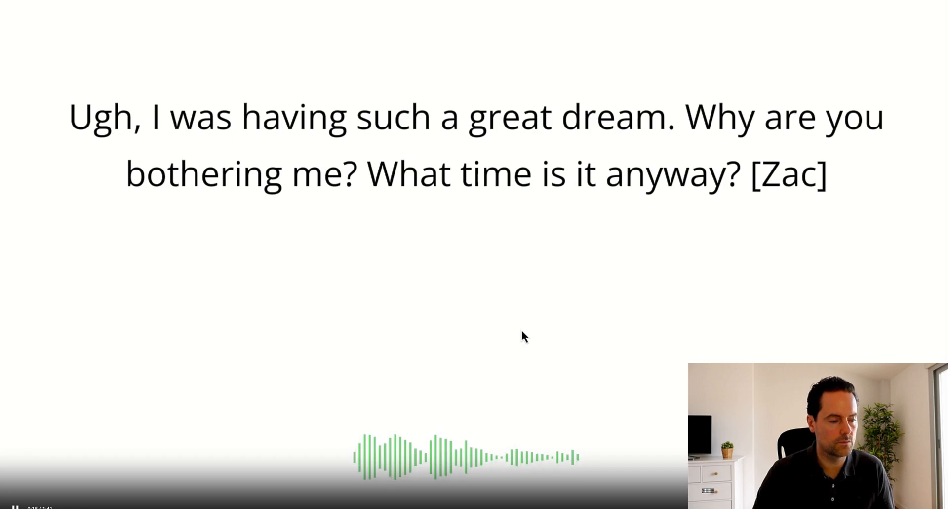
pyautogui.press('XF86AudioLowerVolume')
pyautogui.press('Escape')
pyautogui.click(496, 290)
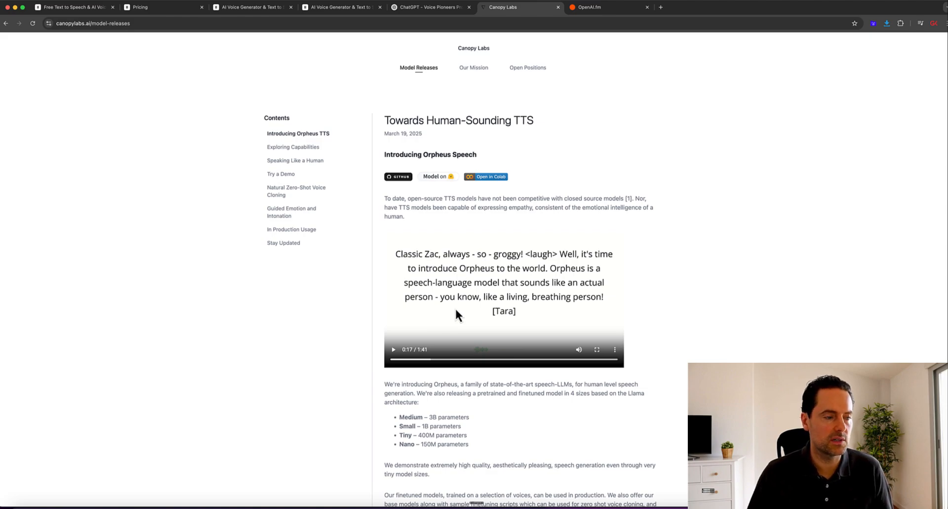
# Listen to the first Handling disfluencies sample from PlayHT, ElevenLabs and Orpheus in turn to compare them.
pyautogui.scroll(-12, 456, 310)
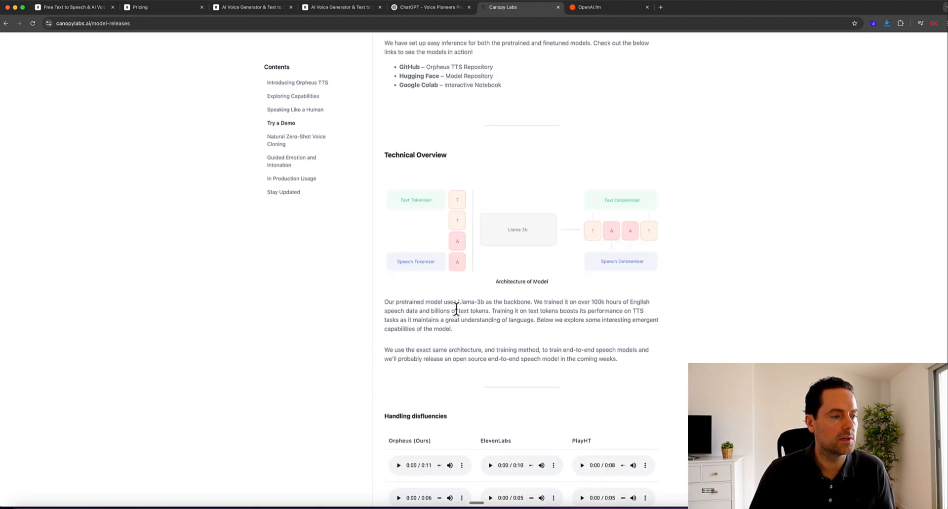
pyautogui.scroll(-4, 457, 310)
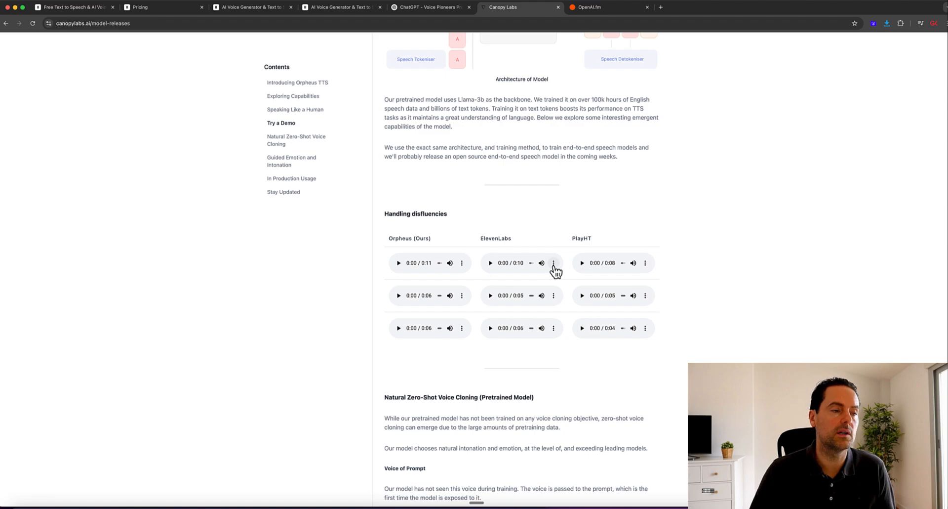
pyautogui.scroll(1, 567, 288)
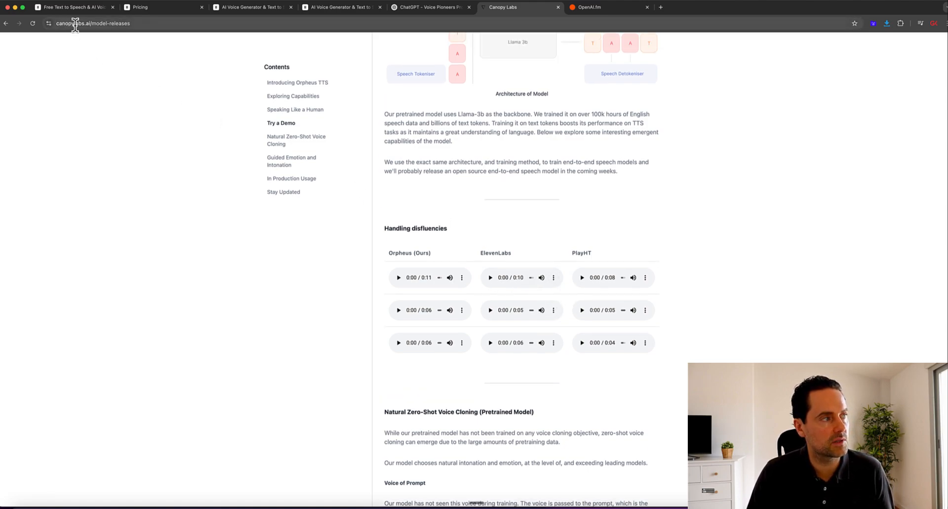
pyautogui.click(583, 277)
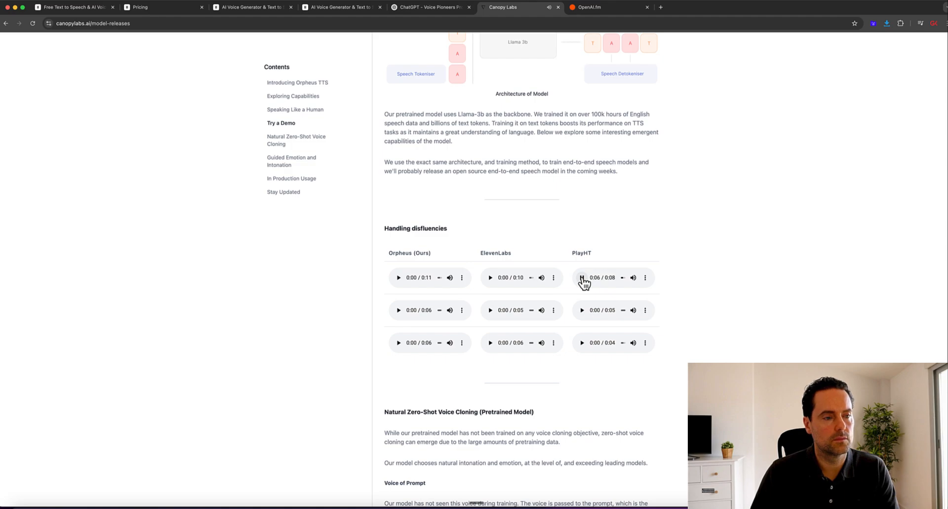
pyautogui.click(582, 278)
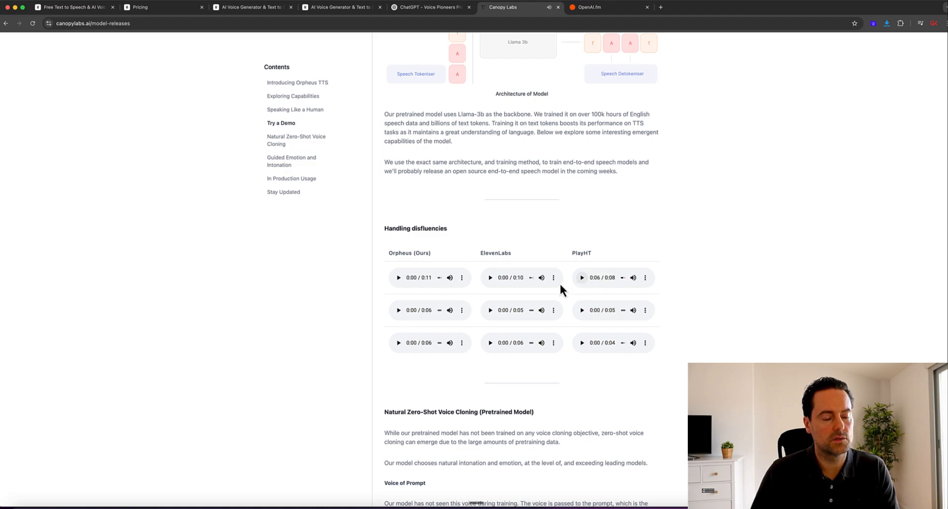
pyautogui.click(492, 278)
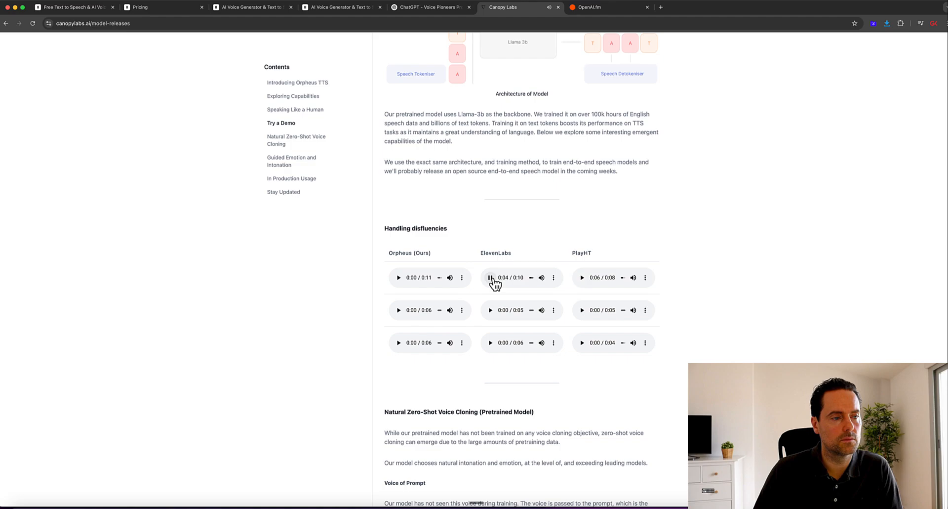
pyautogui.click(491, 277)
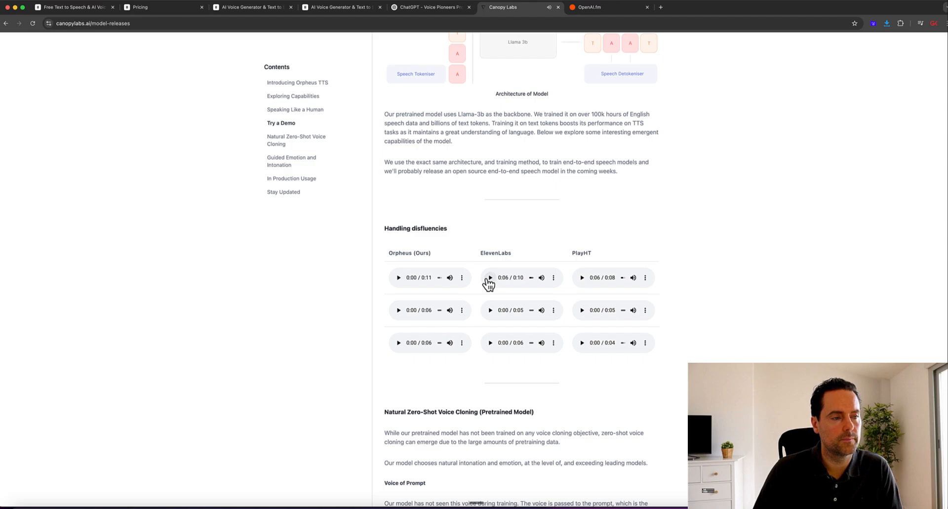
pyautogui.click(398, 278)
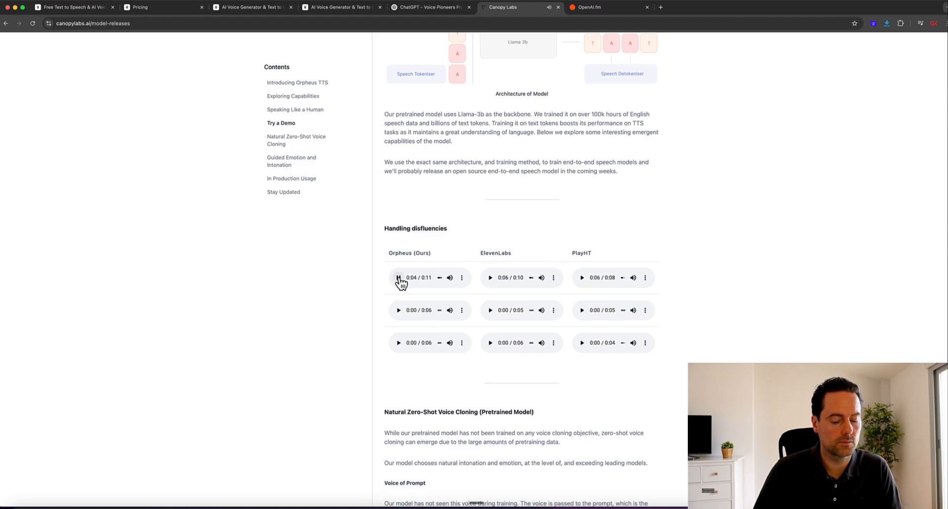
pyautogui.press('XF86AudioLowerVolume')
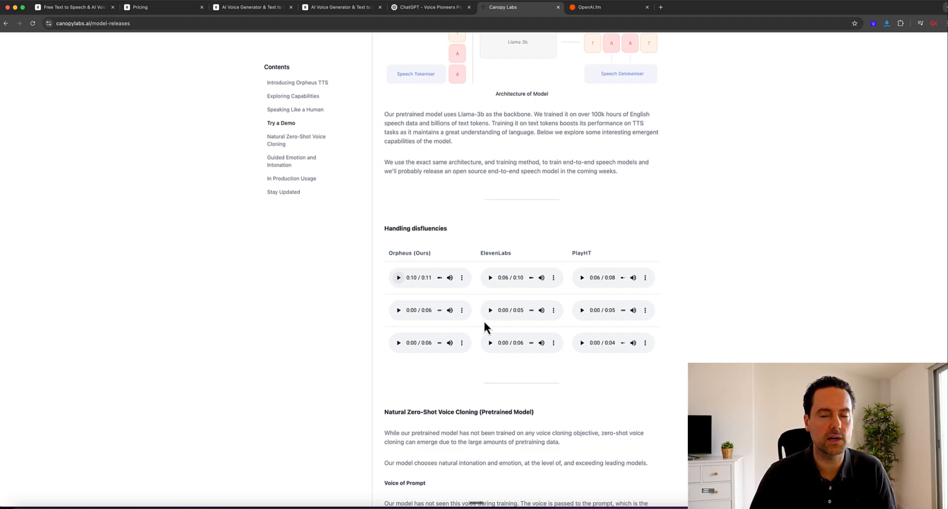
# Examine the Natural Zero-Shot Voice Cloning section and its Orpheus, ElevenLabs and PlayHT sample comparison.
pyautogui.scroll(-2, 496, 306)
pyautogui.scroll(-2, 494, 306)
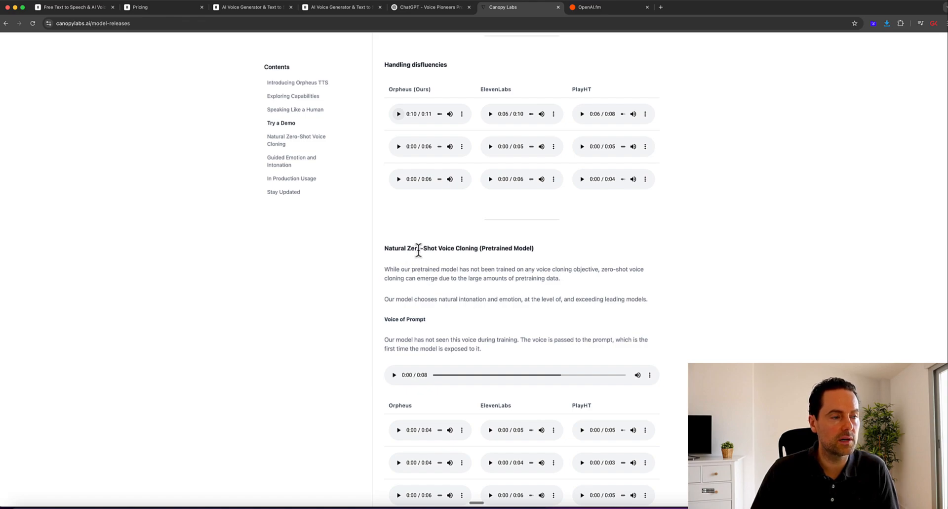
pyautogui.scroll(-1, 472, 257)
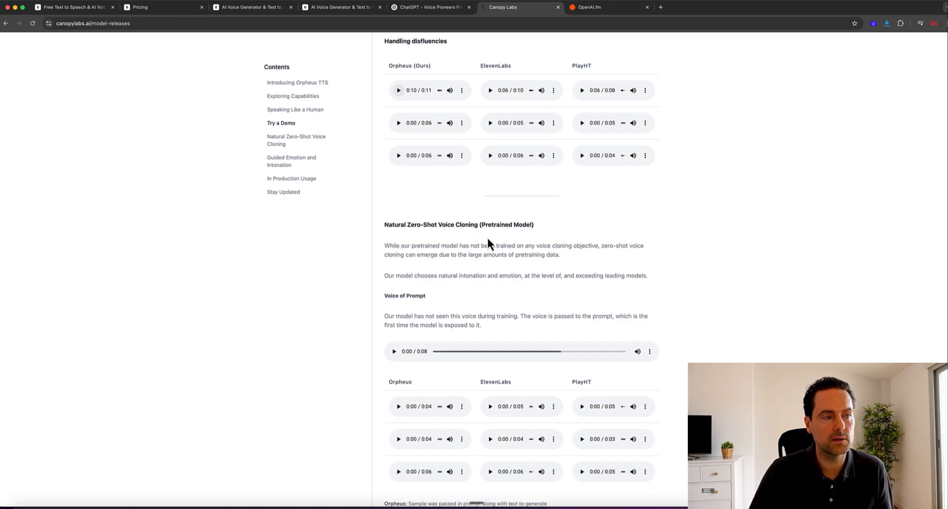
pyautogui.scroll(-1, 468, 274)
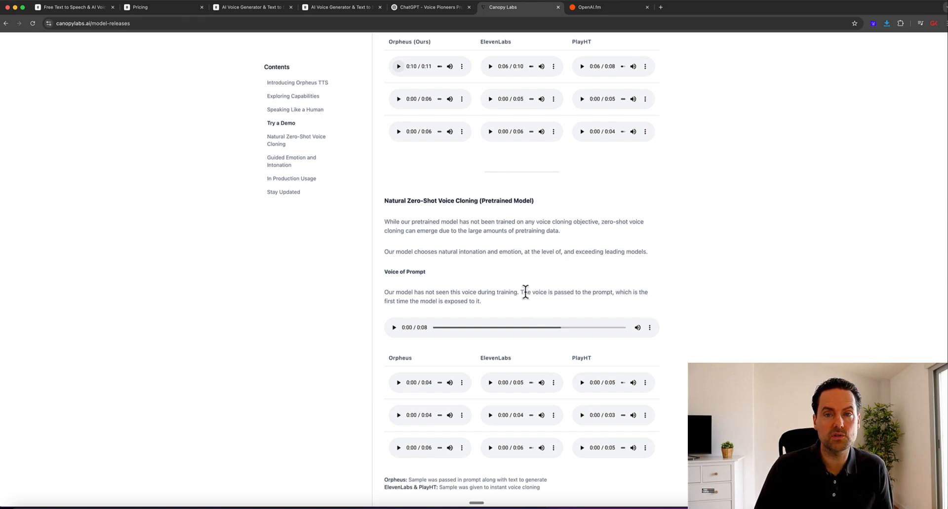
pyautogui.scroll(-1, 526, 291)
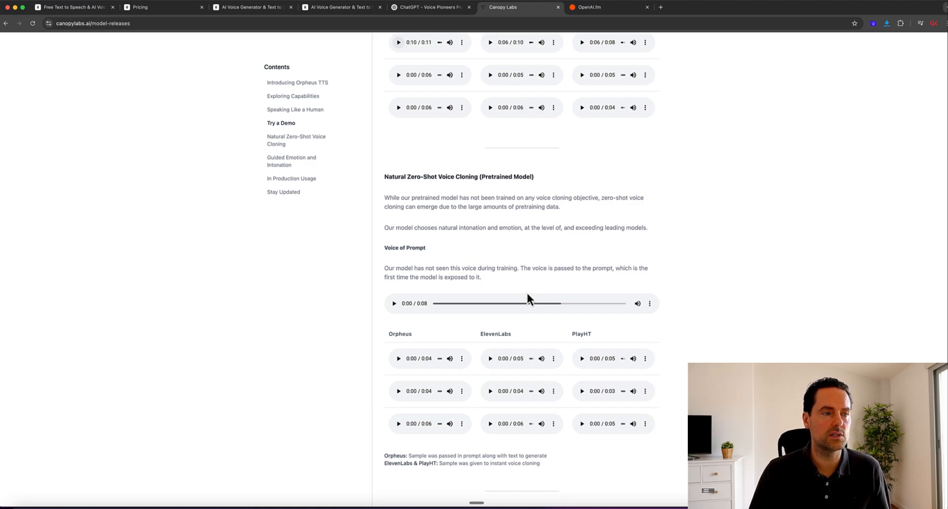
pyautogui.press('Tab')
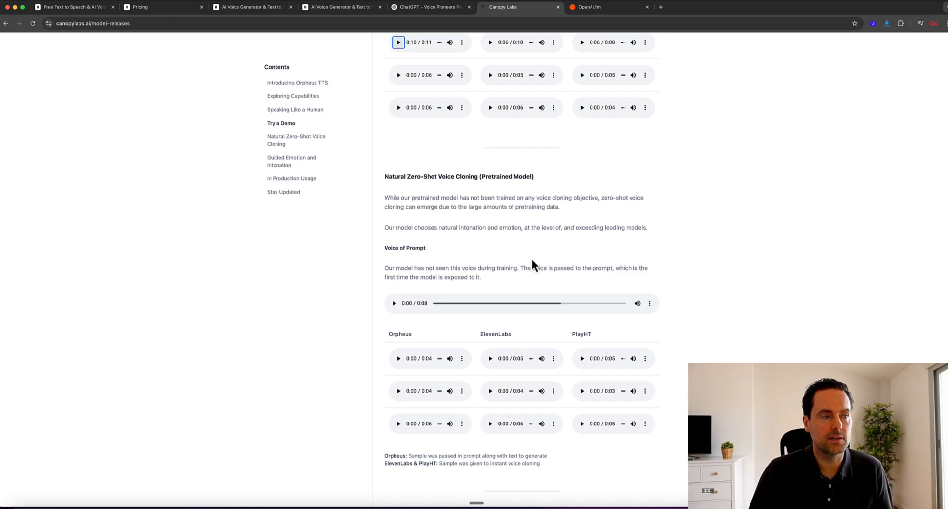
pyautogui.scroll(5, 532, 260)
pyautogui.scroll(-1, 533, 264)
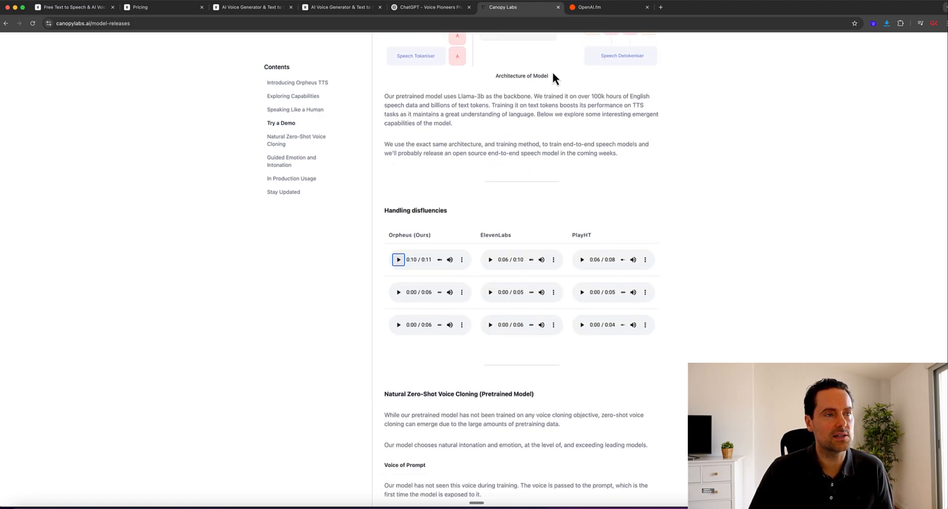
# Switch to the OpenAI.fm demo, choose the Ash voice and read through the vibe instructions.
pyautogui.click(590, 8)
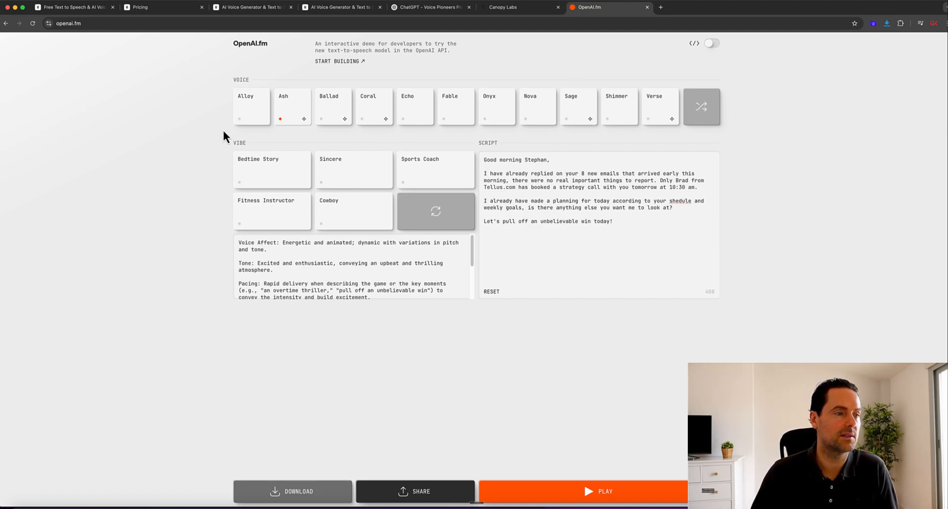
pyautogui.click(281, 118)
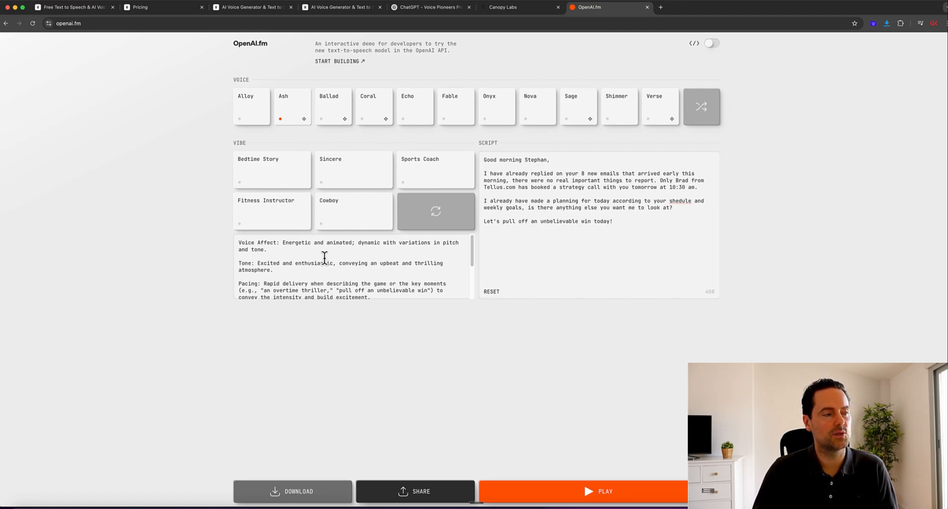
pyautogui.scroll(-3, 336, 272)
pyautogui.scroll(3, 336, 271)
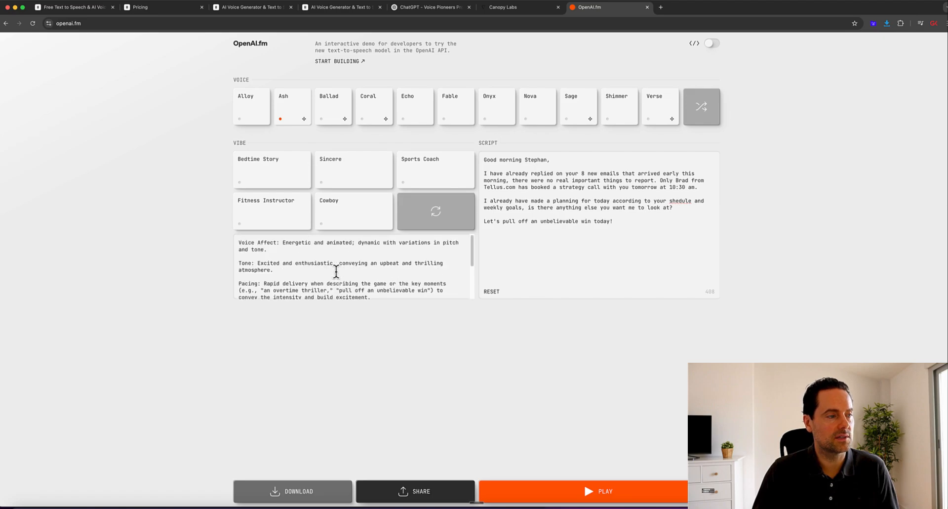
pyautogui.scroll(-3, 332, 269)
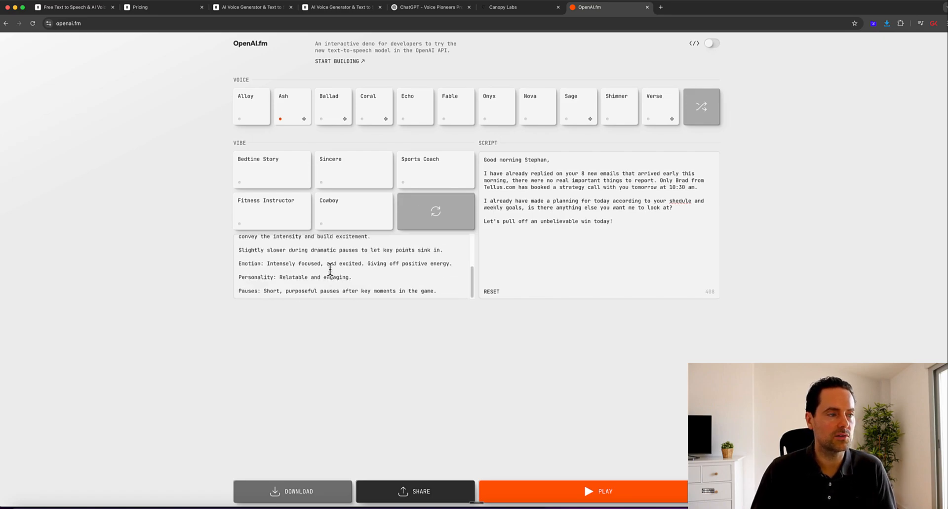
pyautogui.scroll(3, 330, 269)
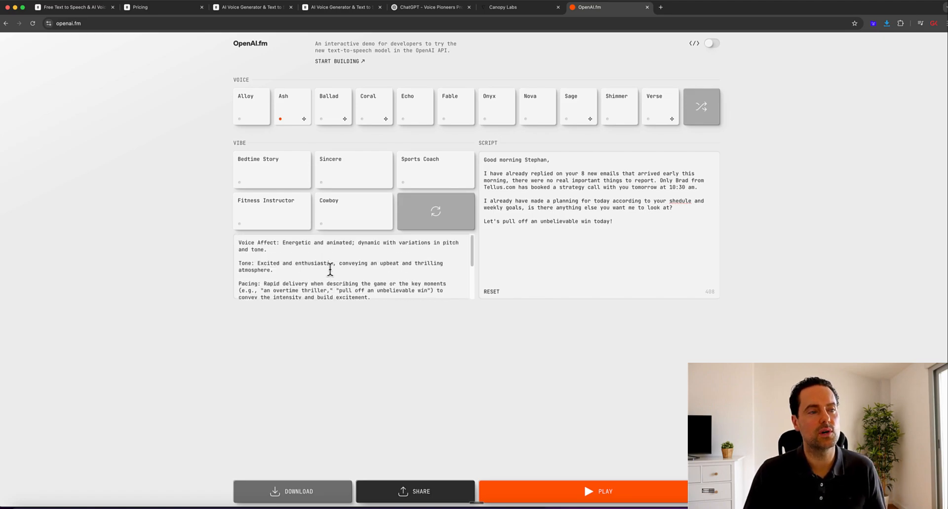
pyautogui.scroll(-3, 332, 271)
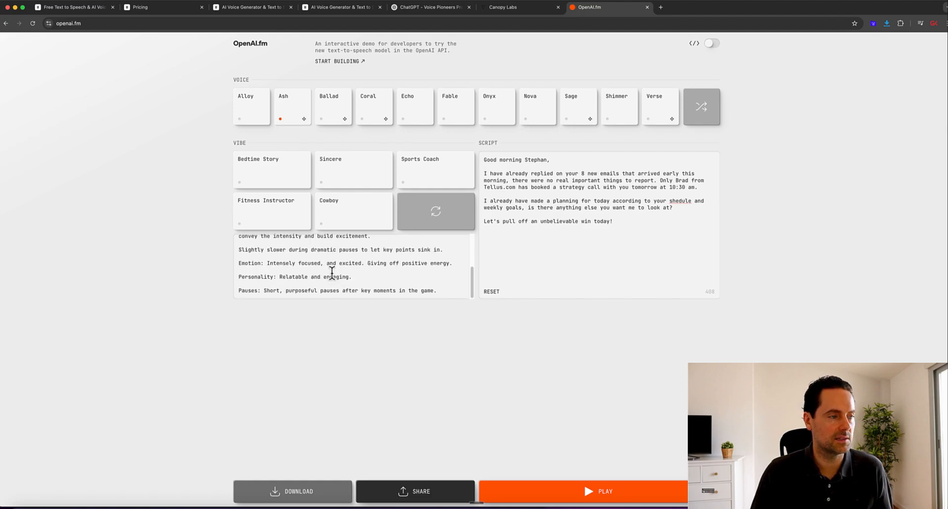
pyautogui.scroll(3, 332, 271)
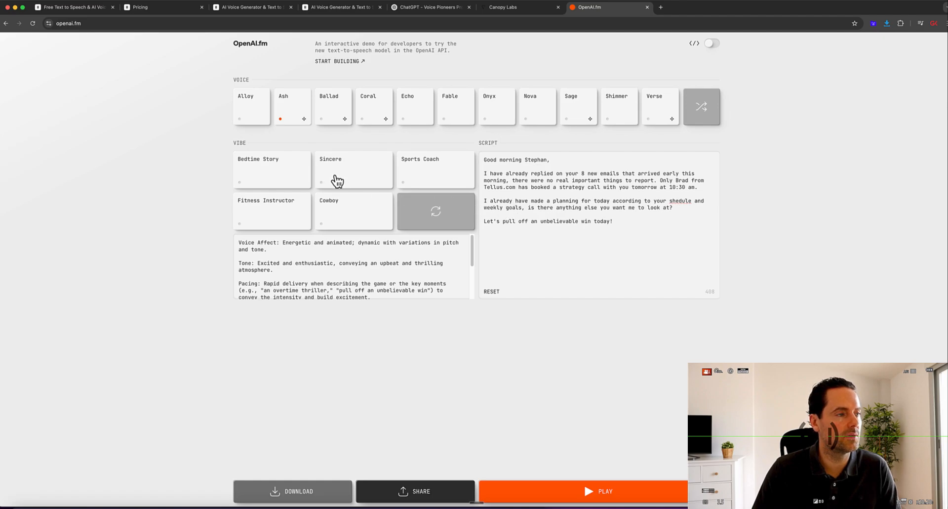
# Select the Sports Coach vibe and play the good-morning script at a higher volume.
pyautogui.click(440, 185)
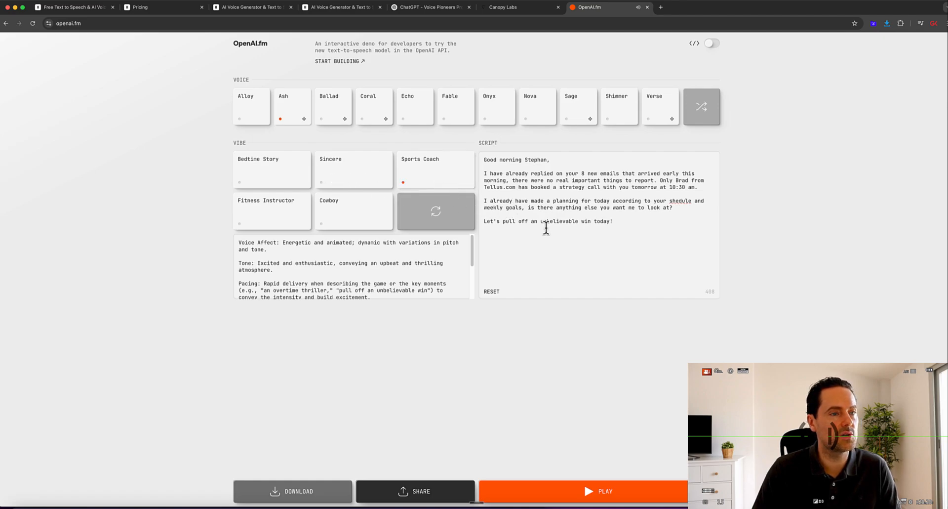
pyautogui.click(602, 494)
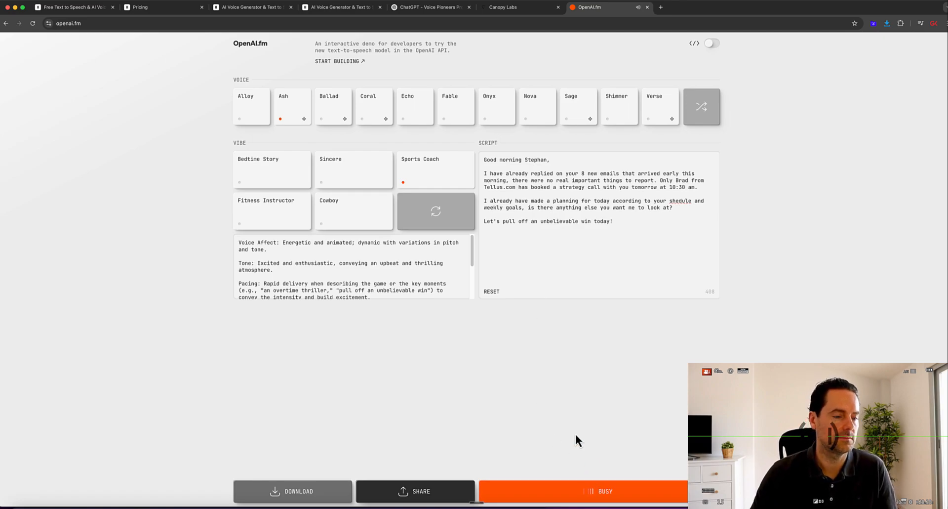
pyautogui.press('XF86AudioRaiseVolume')
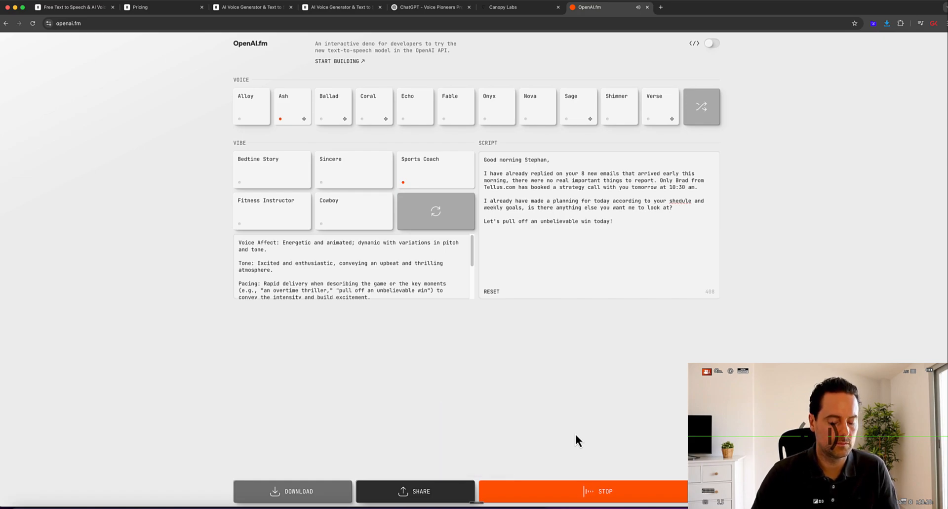
# Raise the playback volume and correct the misspelled word "shedule" to "schedule" in the script.
pyautogui.press('XF86AudioRaiseVolume')
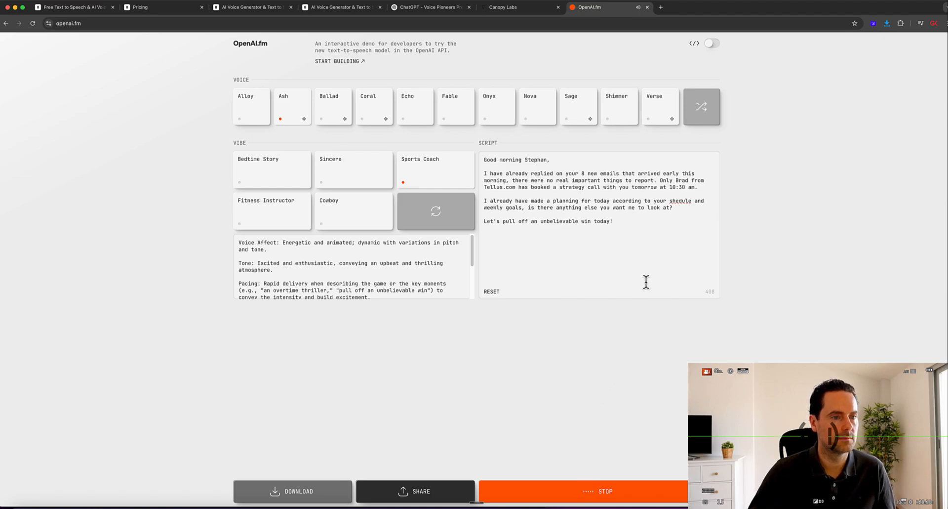
pyautogui.click(673, 201)
pyautogui.write('c')
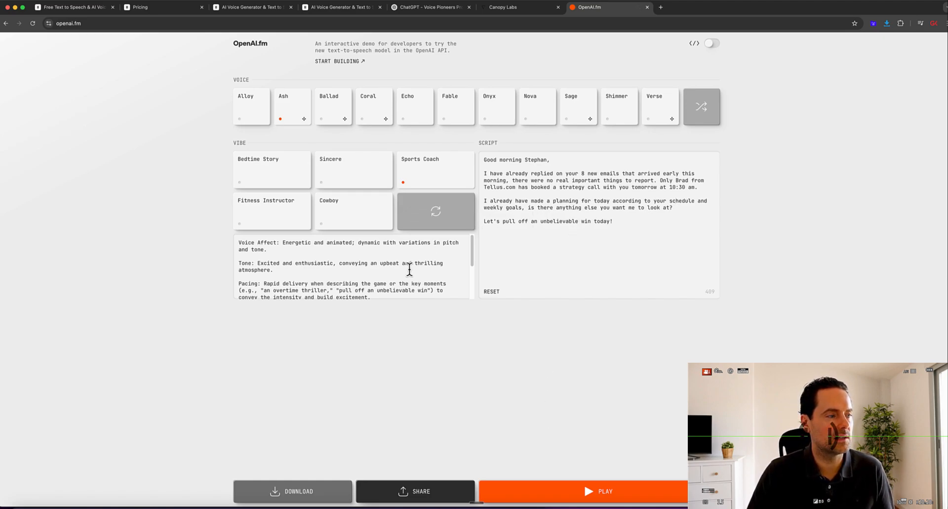
# Read the rest of the Sports Coach instructions, switch to the Sincere vibe and look through its voice instructions.
pyautogui.scroll(-3, 405, 267)
pyautogui.scroll(-1, 334, 278)
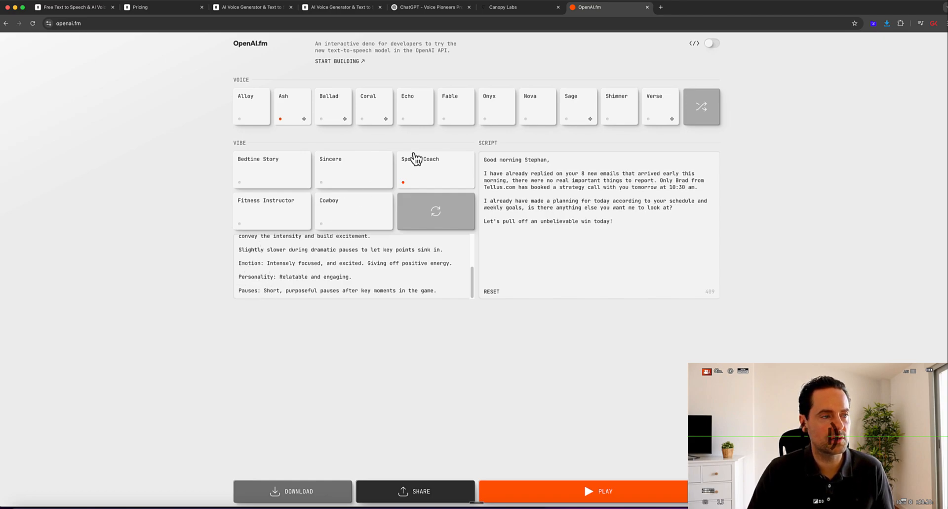
pyautogui.click(358, 173)
pyautogui.scroll(-5, 353, 277)
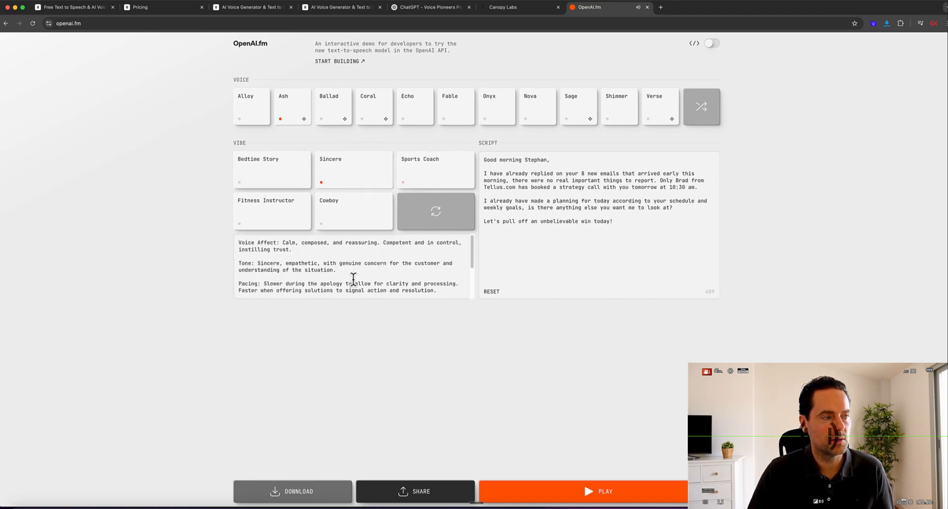
pyautogui.scroll(4, 366, 264)
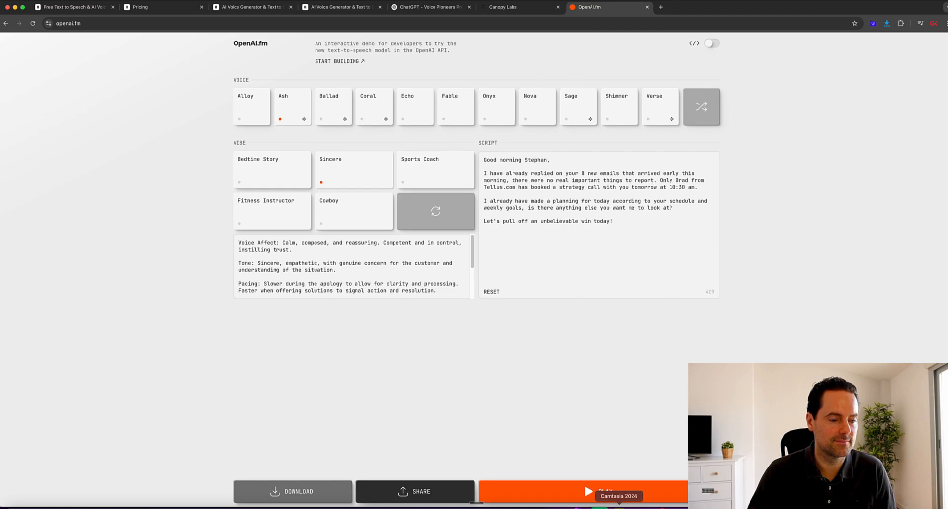
pyautogui.rightClick(620, 505)
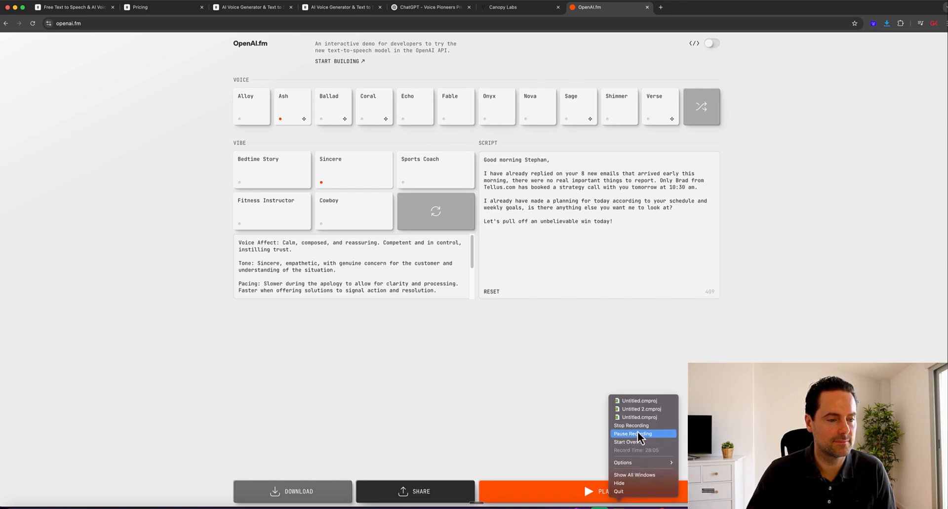